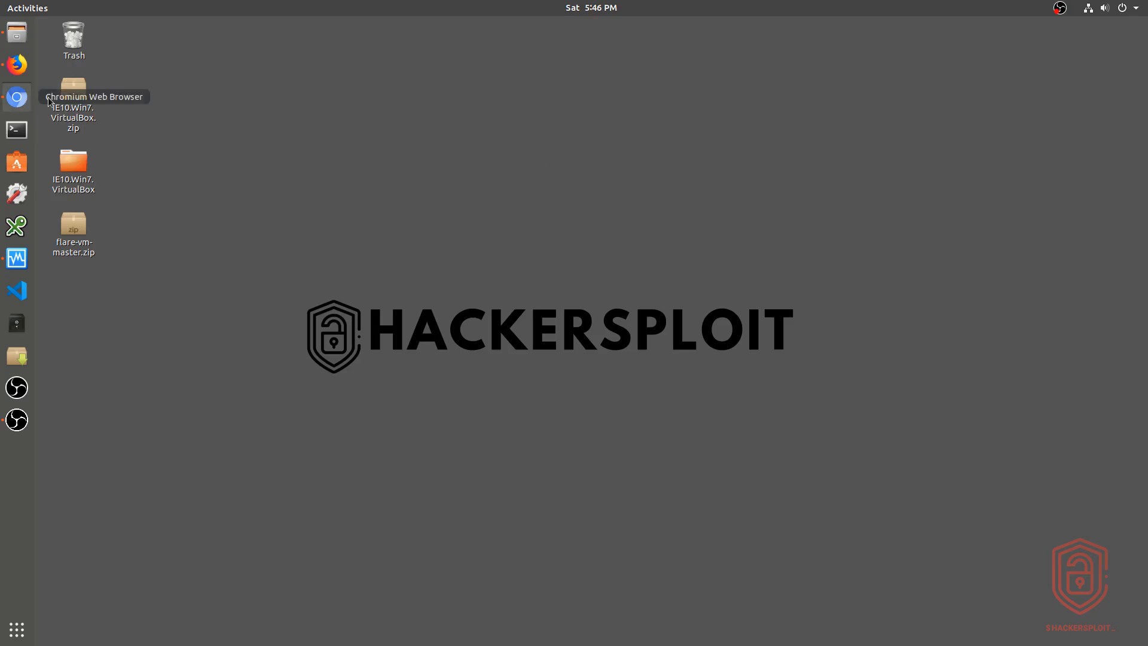
Bring Chromium forward, glance at the flare-vm tab, and return to Microsoft's Free Virtual Machines tab
click(17, 97)
click(131, 54)
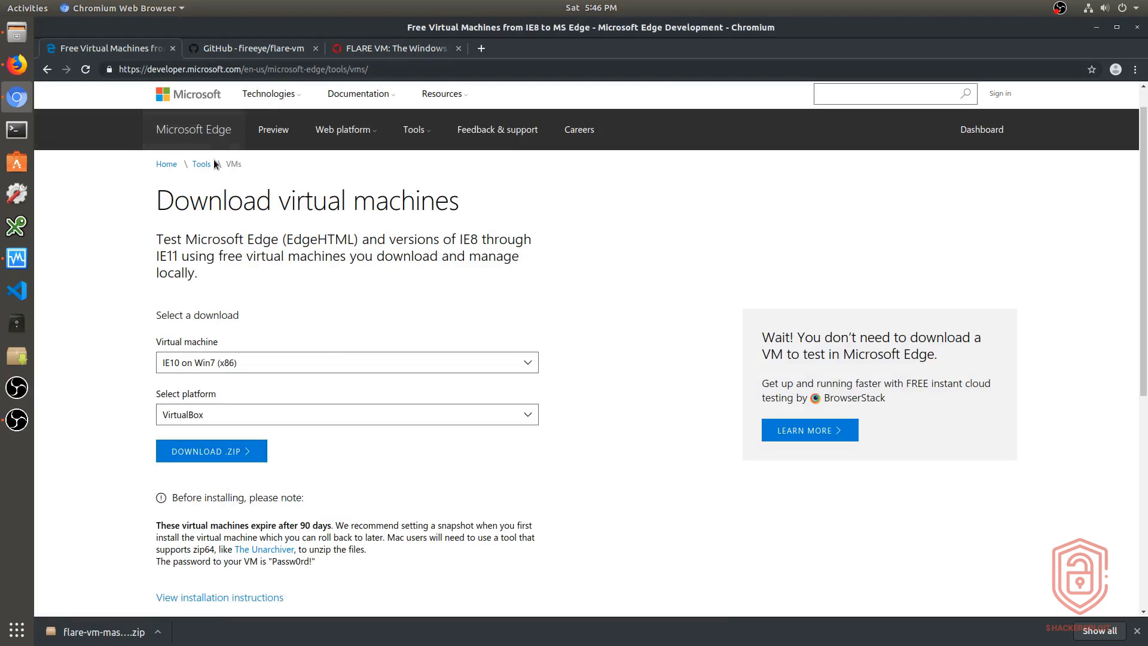
click(257, 53)
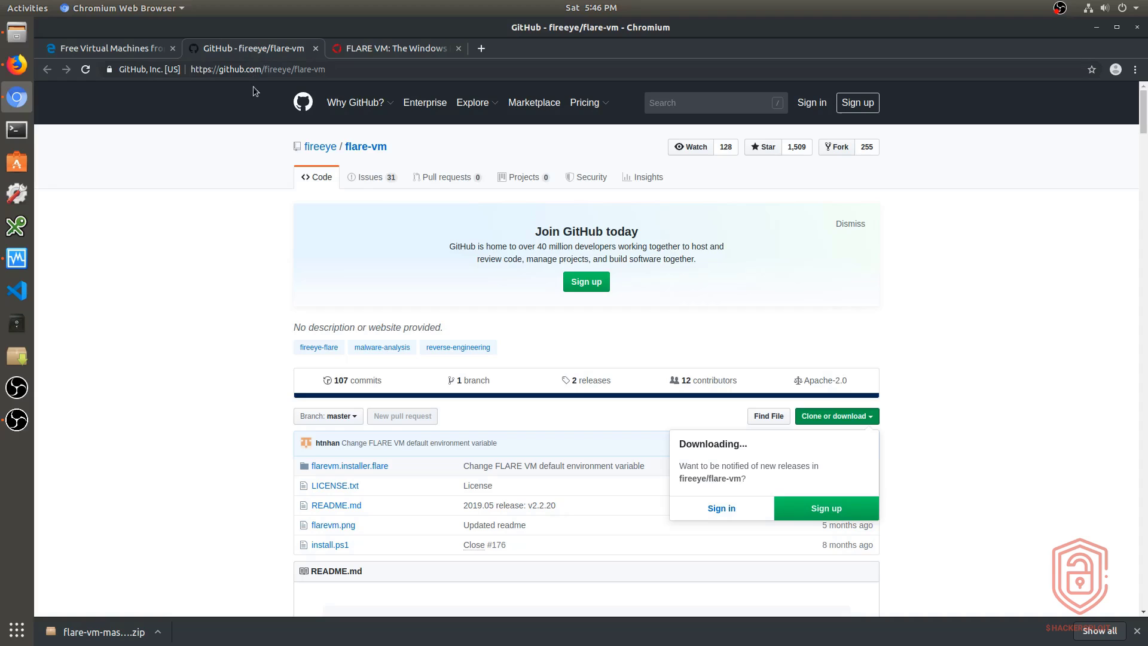
scroll(261, 157, down, 4)
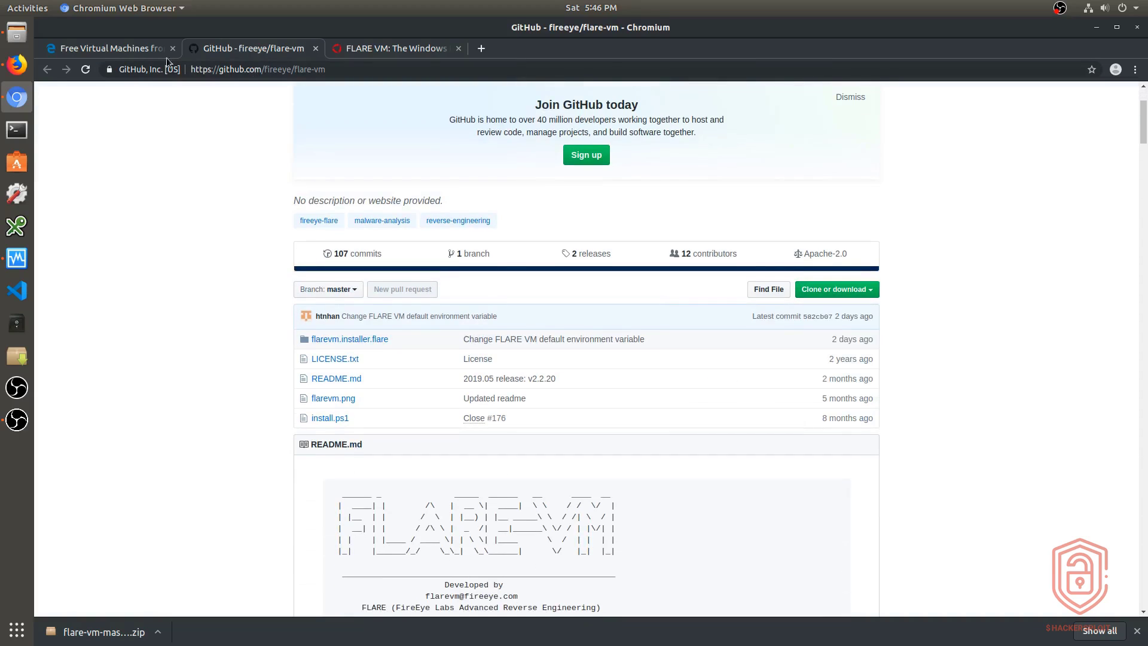
click(112, 46)
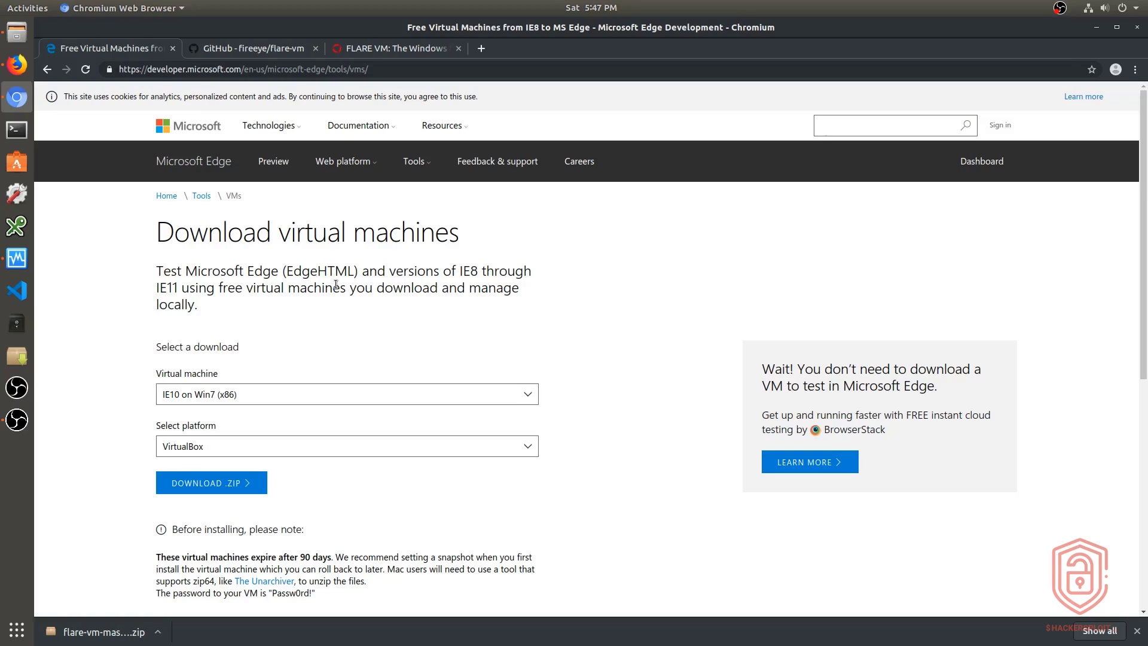
Keep IE10 on Win7 (x86) as the virtual machine and read the 90-day expiry and default-password notes
click(246, 395)
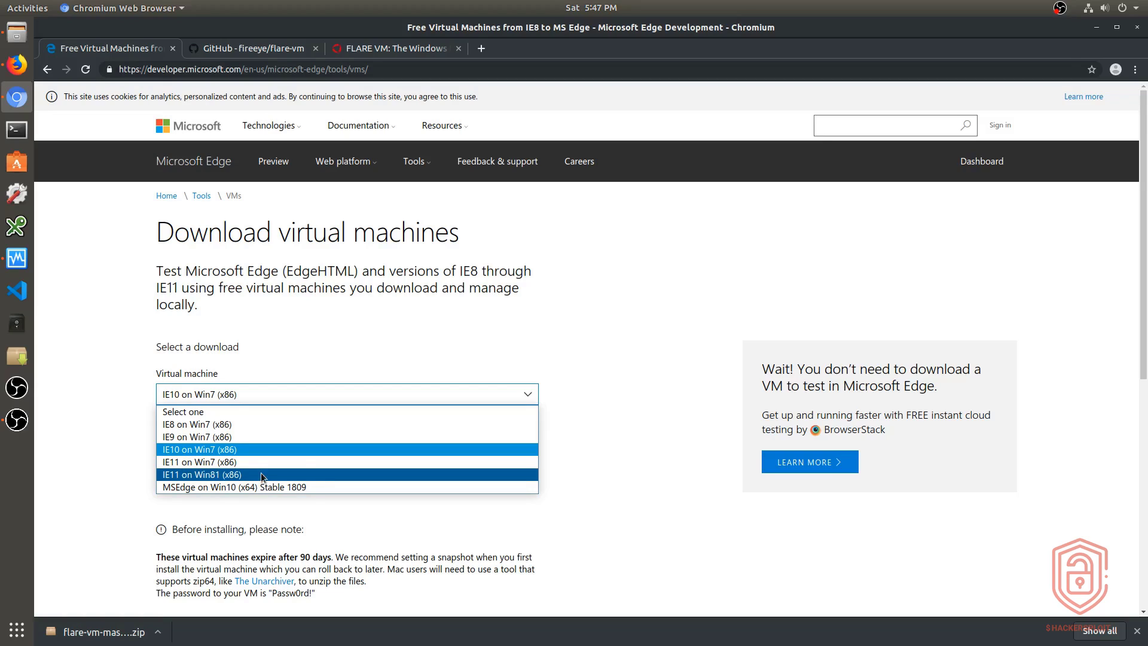
click(524, 531)
drag(156, 557, 405, 569)
click(409, 555)
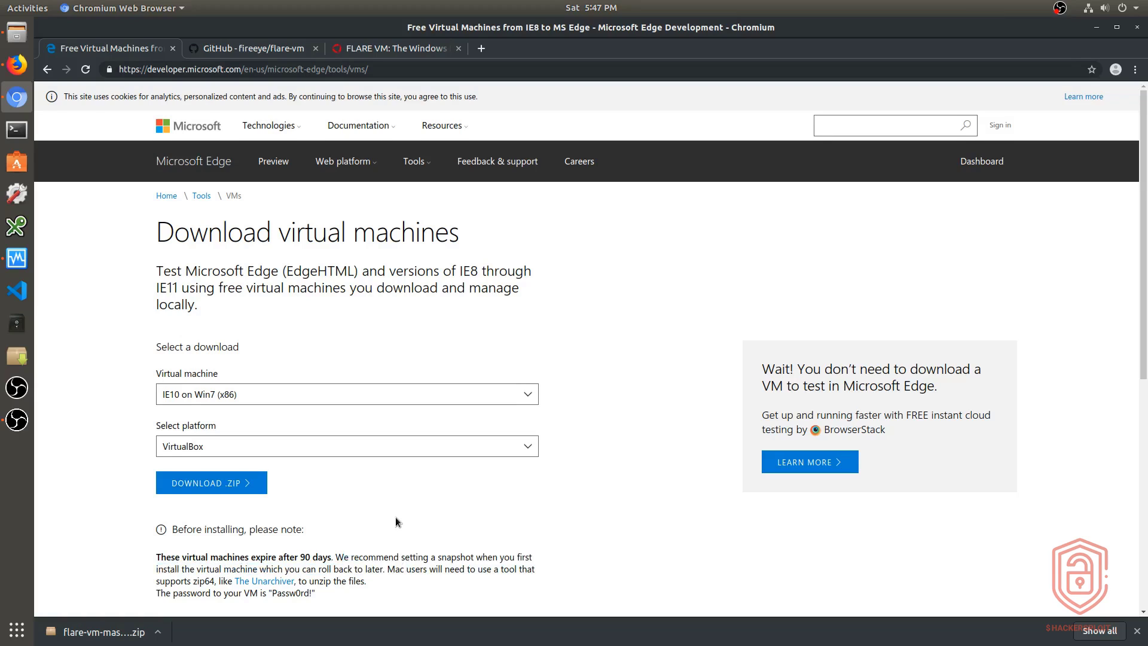
scroll(399, 556, down, 2)
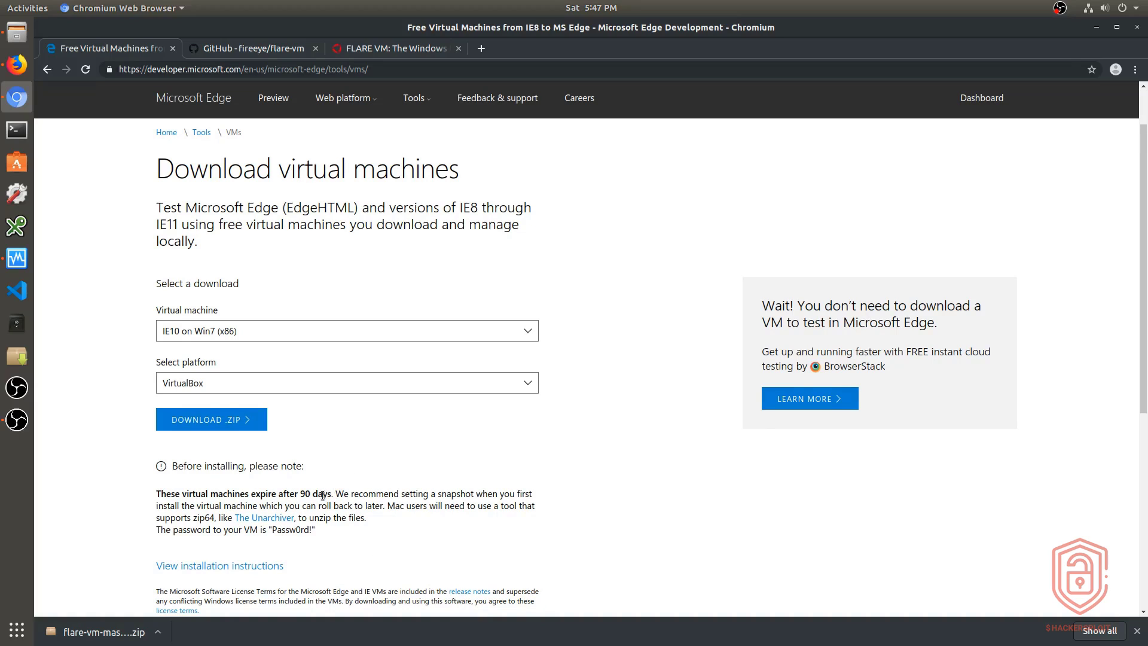
drag(273, 531, 315, 531)
click(320, 566)
Reconfirm IE10 on Win7 (x86) with the VirtualBox platform, then minimize Chromium
click(329, 331)
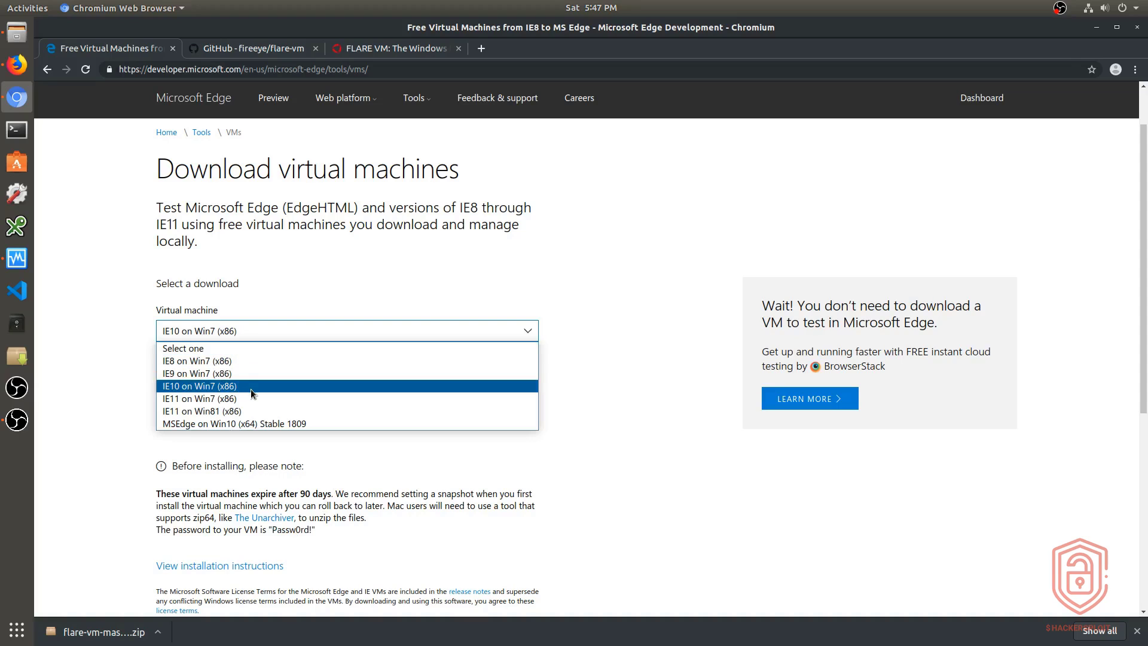
click(366, 277)
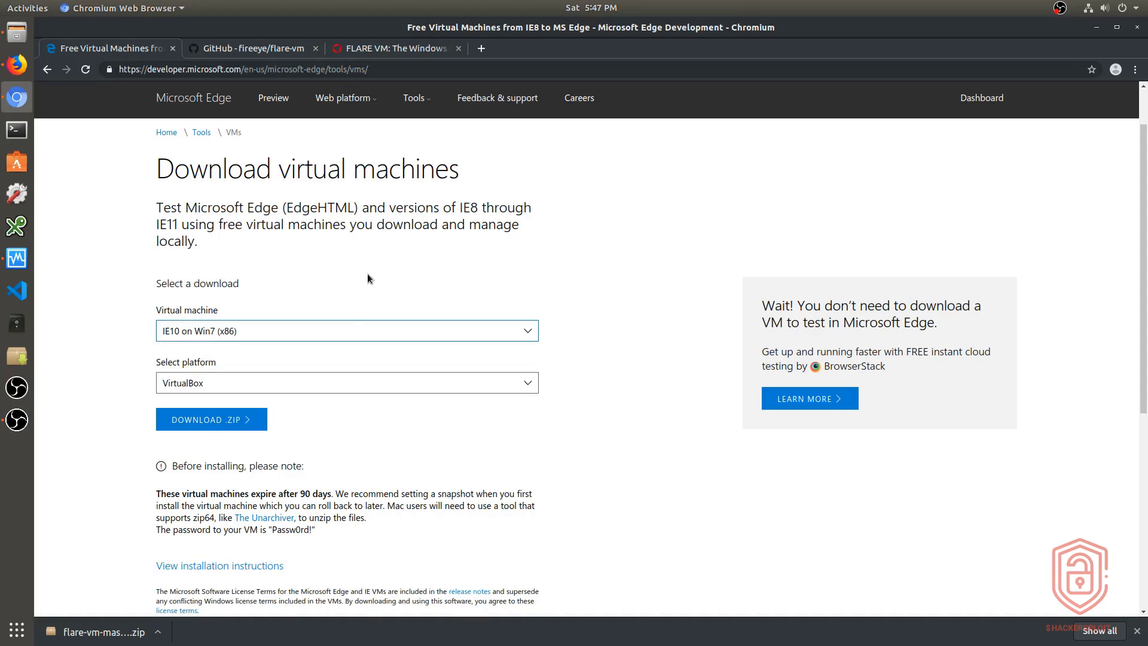
click(228, 383)
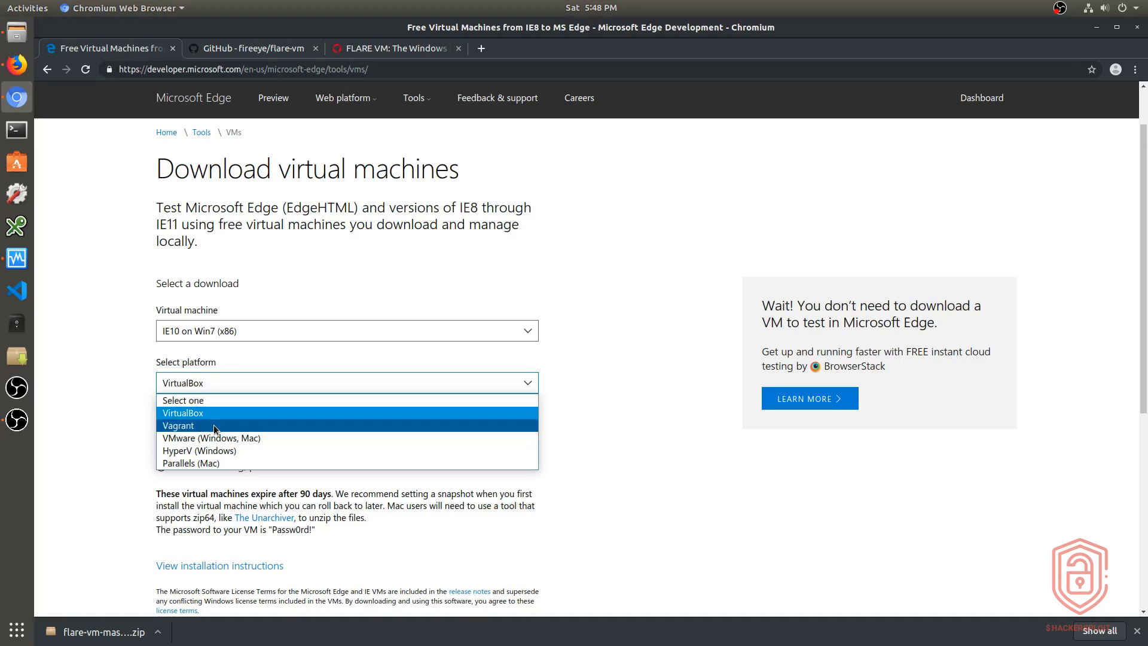
click(356, 412)
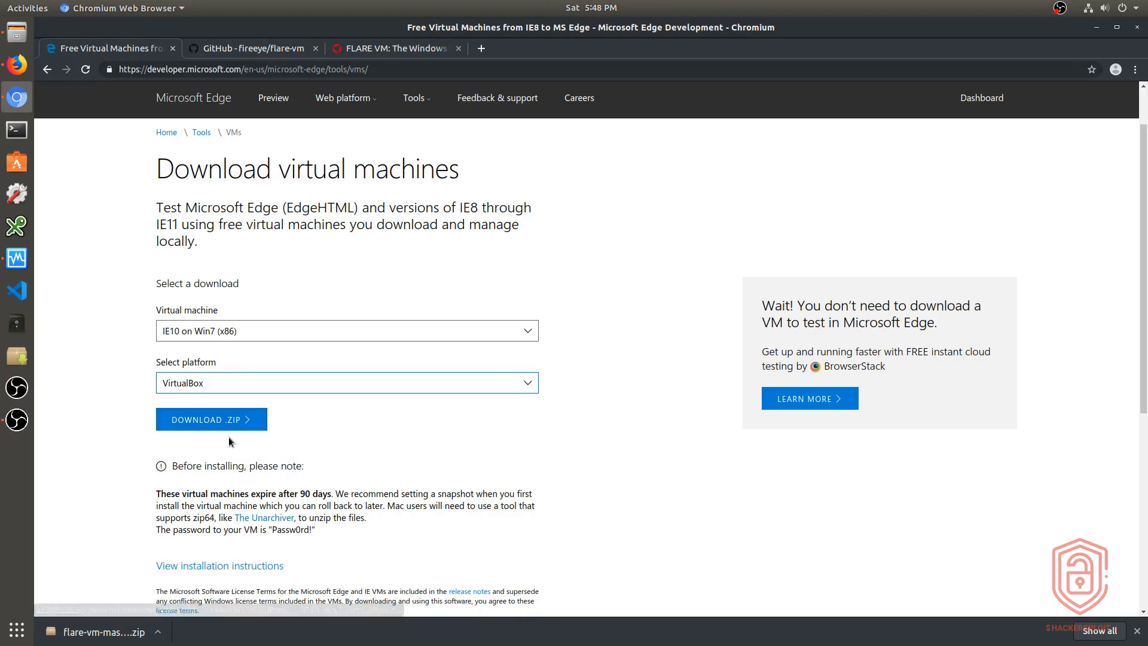
click(1097, 30)
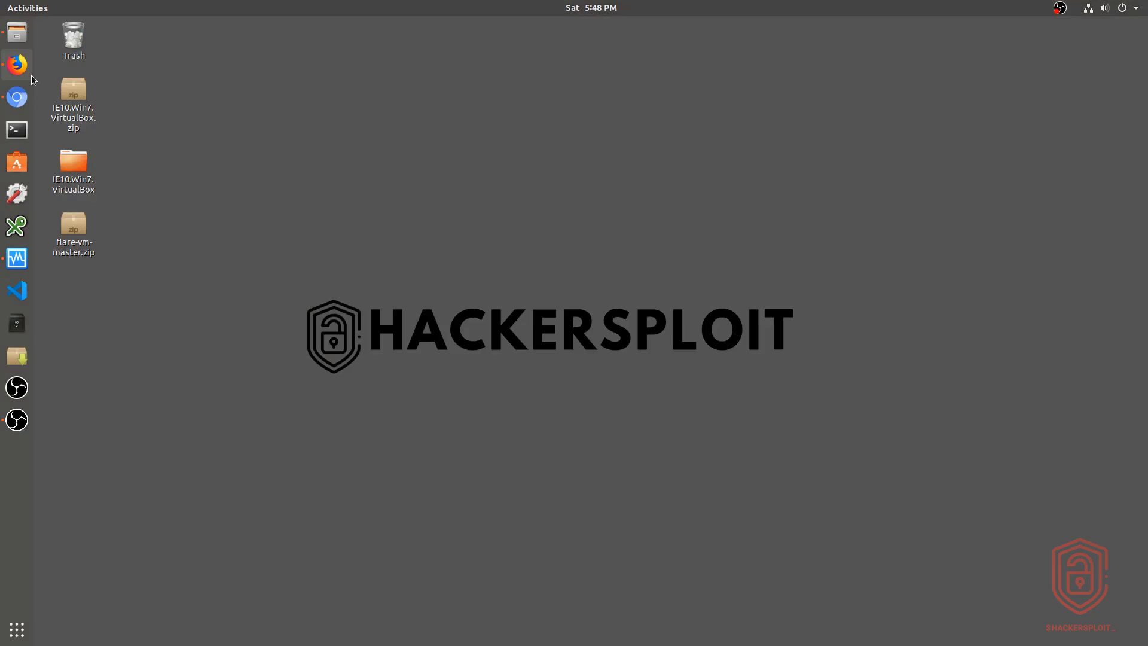
Restore Chromium on the GitHub flare-vm tab and read through the README's FLARE VM description
click(16, 97)
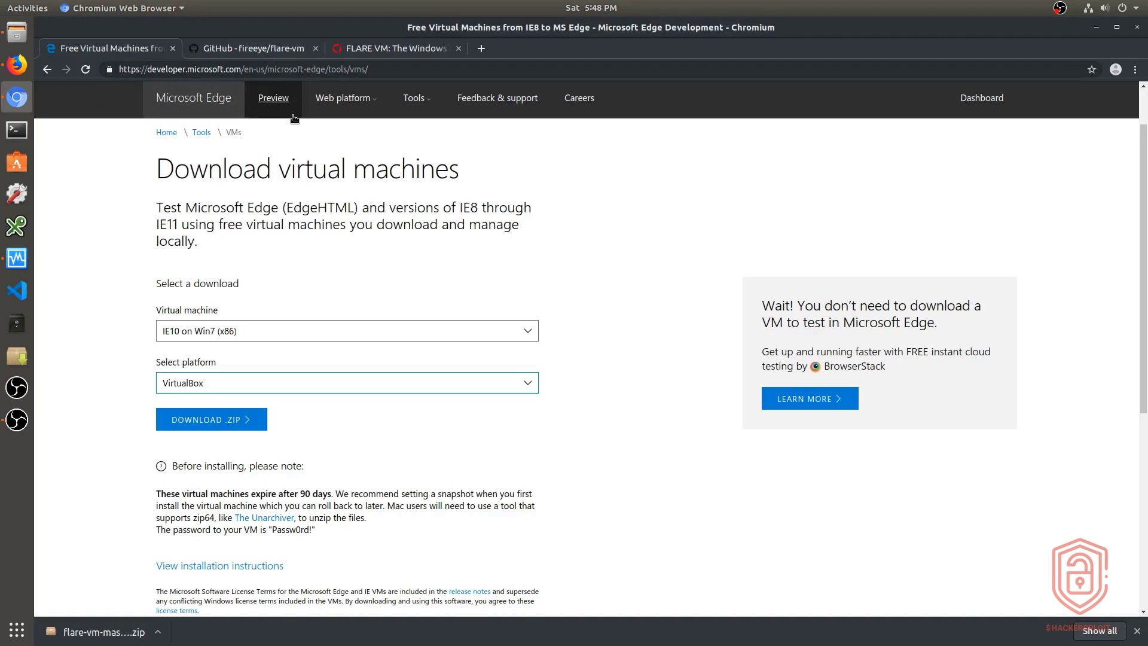
click(260, 48)
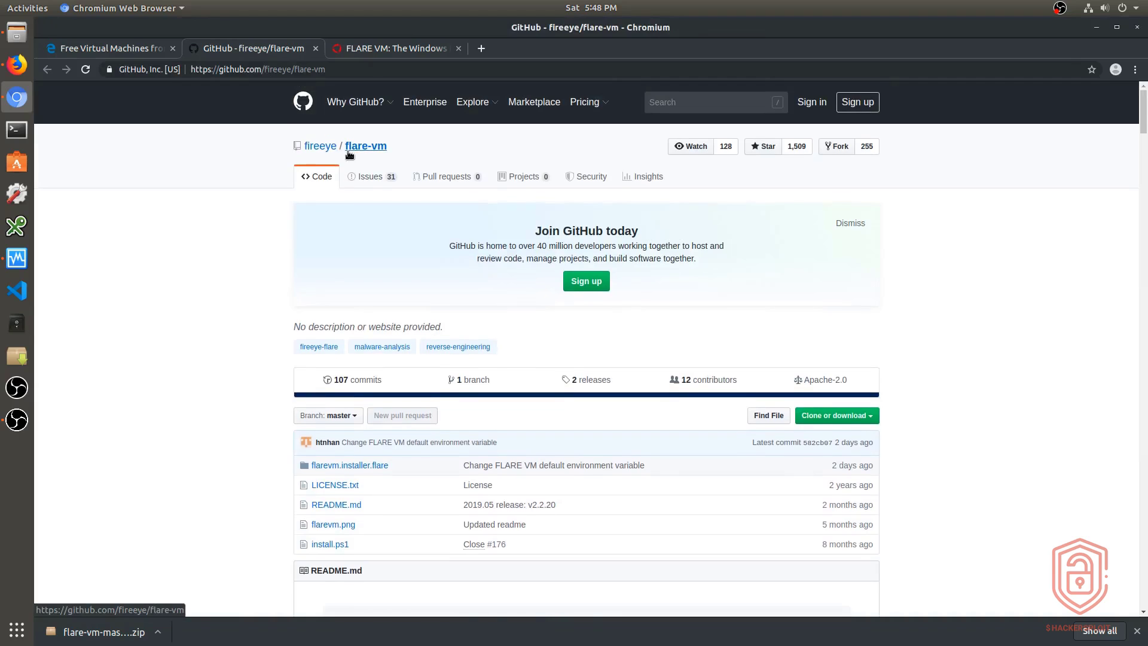
scroll(347, 156, down, 4)
scroll(348, 156, down, 5)
scroll(348, 156, down, 6)
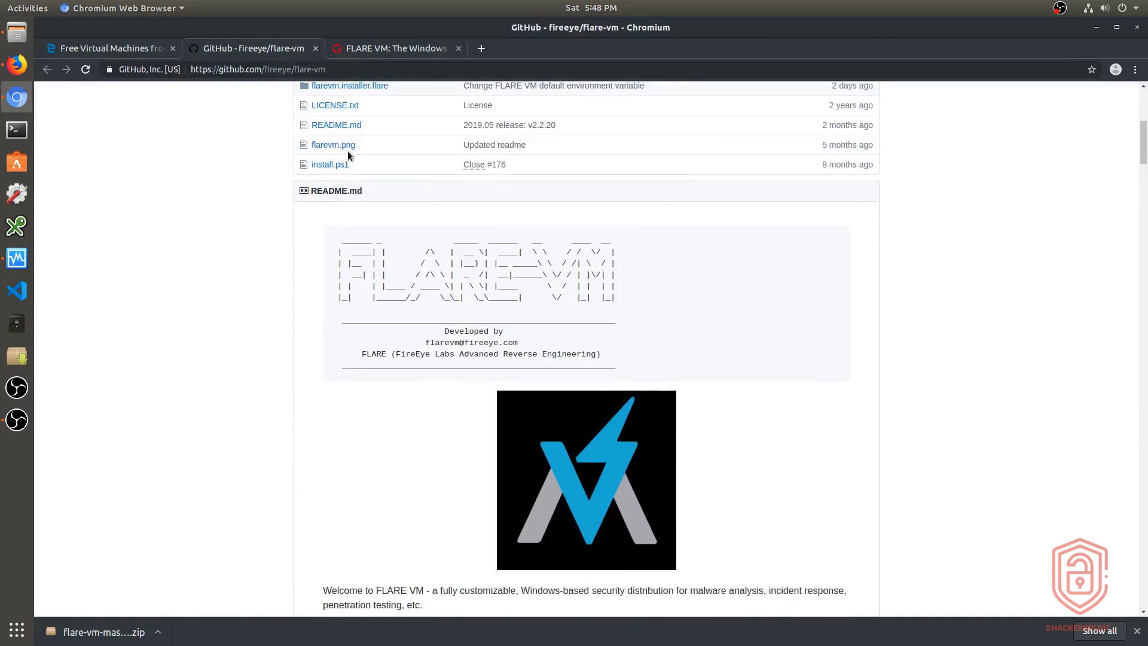
scroll(508, 254, down, 5)
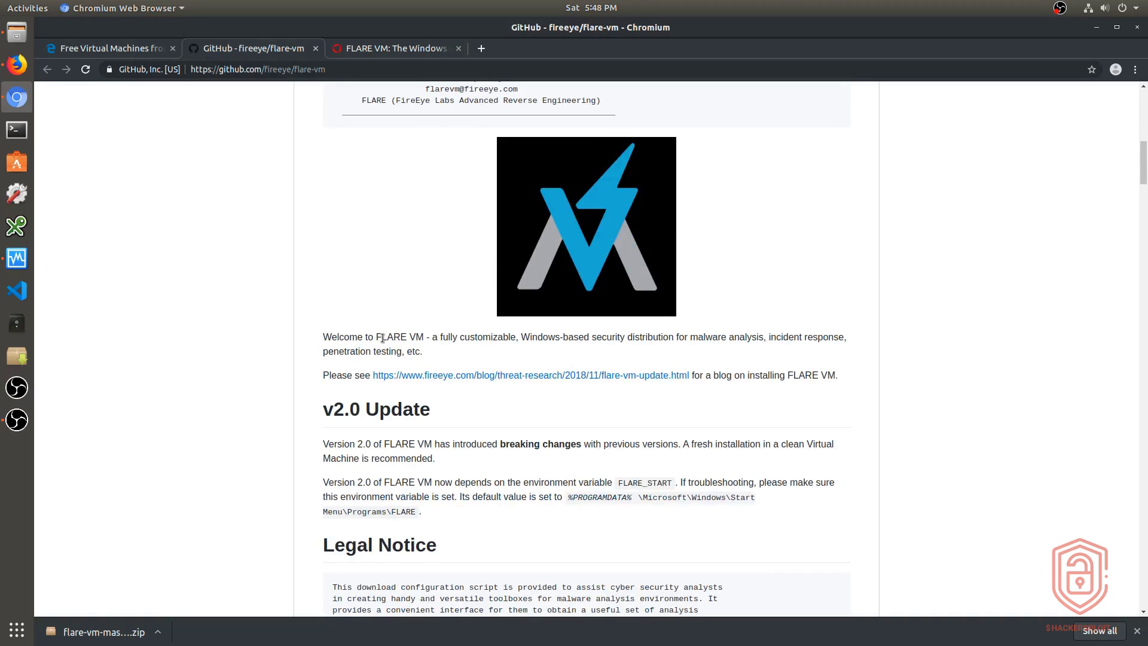
drag(436, 338, 630, 339)
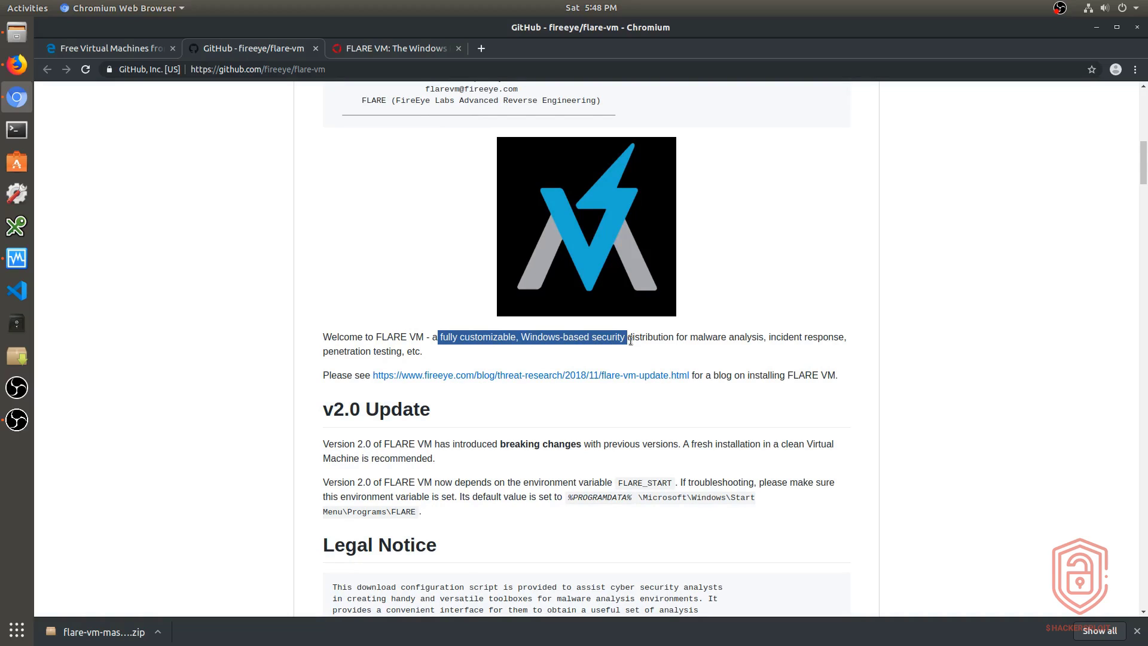
click(631, 339)
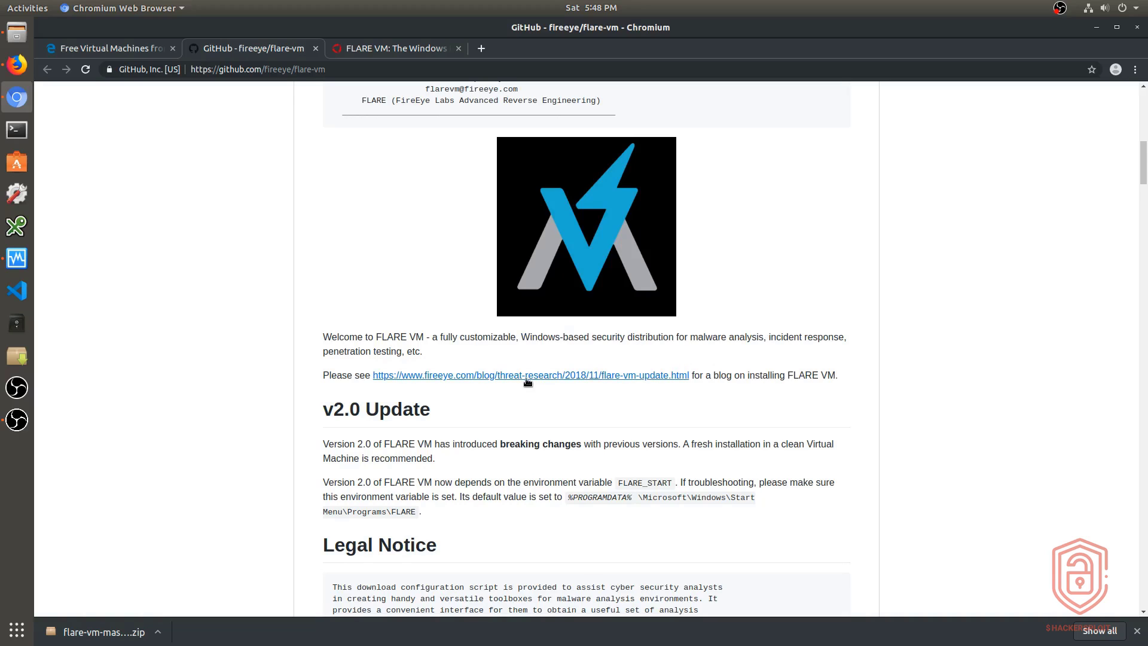
Scroll back to the repository top and check the Clone or download options without choosing
scroll(526, 381, down, 3)
scroll(526, 382, up, 9)
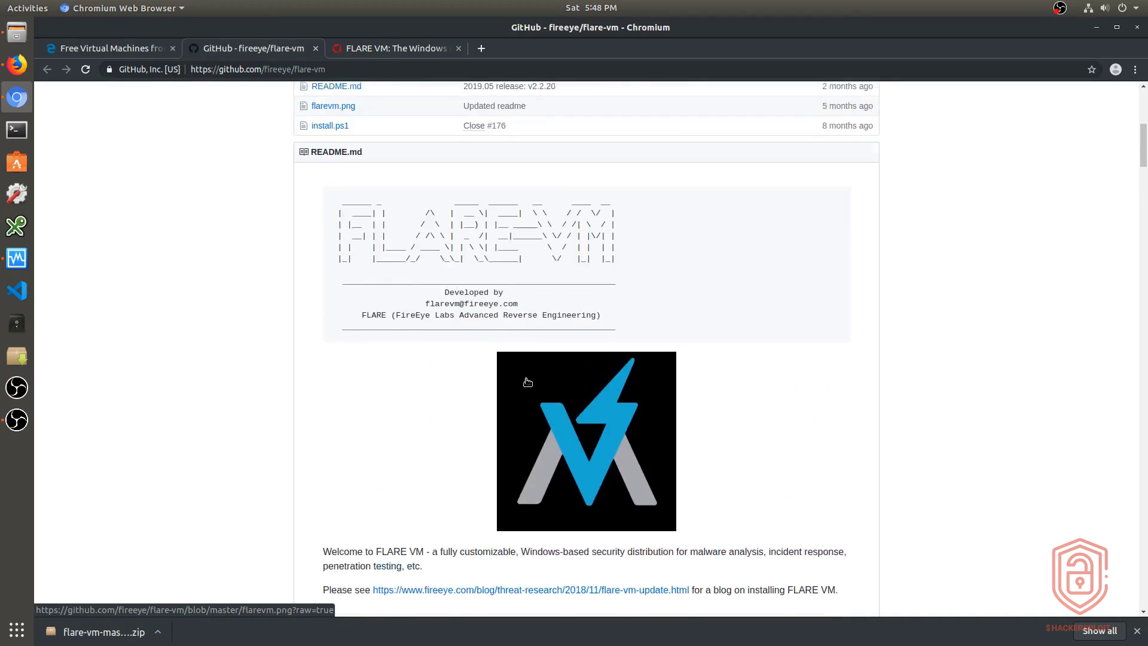
scroll(522, 373, up, 3)
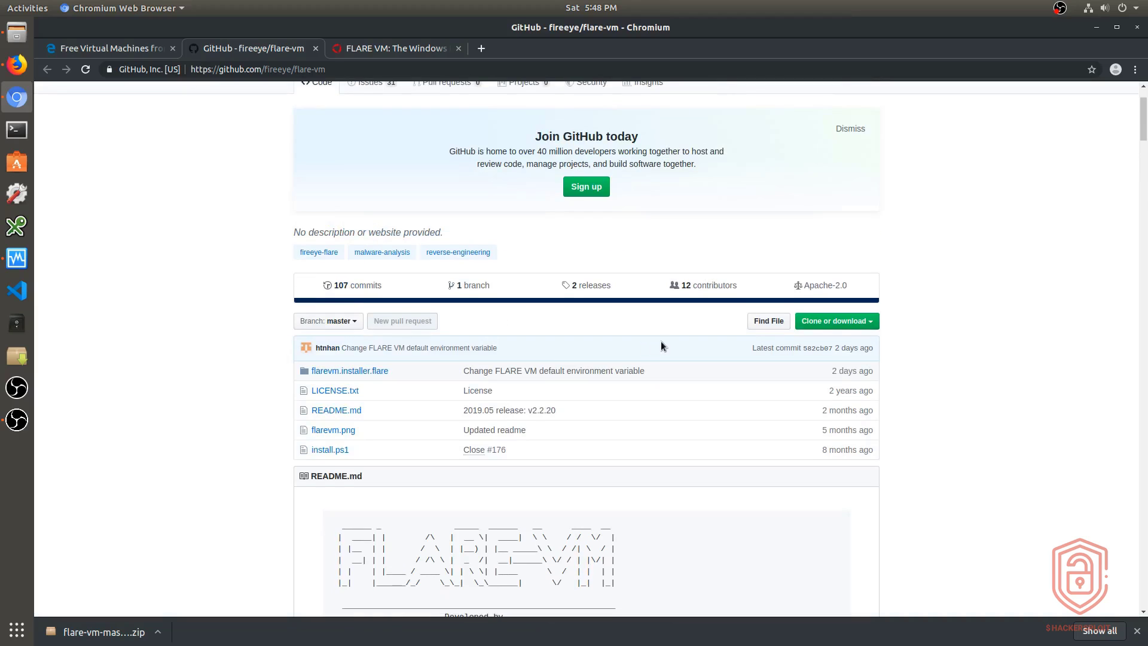
scroll(682, 348, up, 2)
click(858, 422)
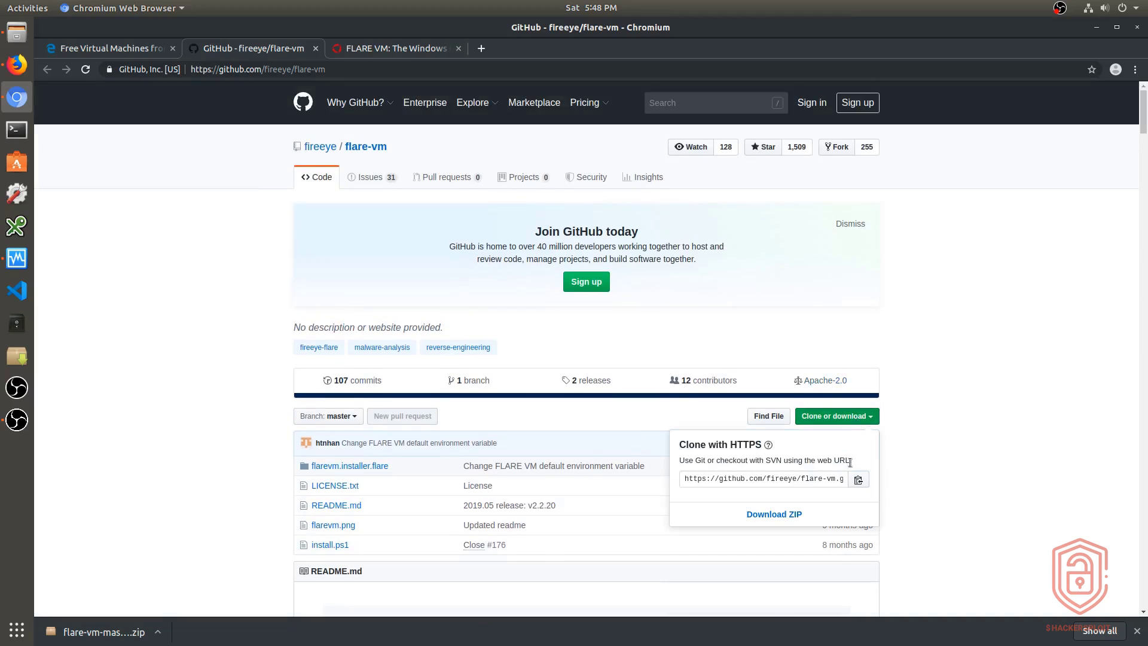
click(905, 430)
mouse_move(472, 103)
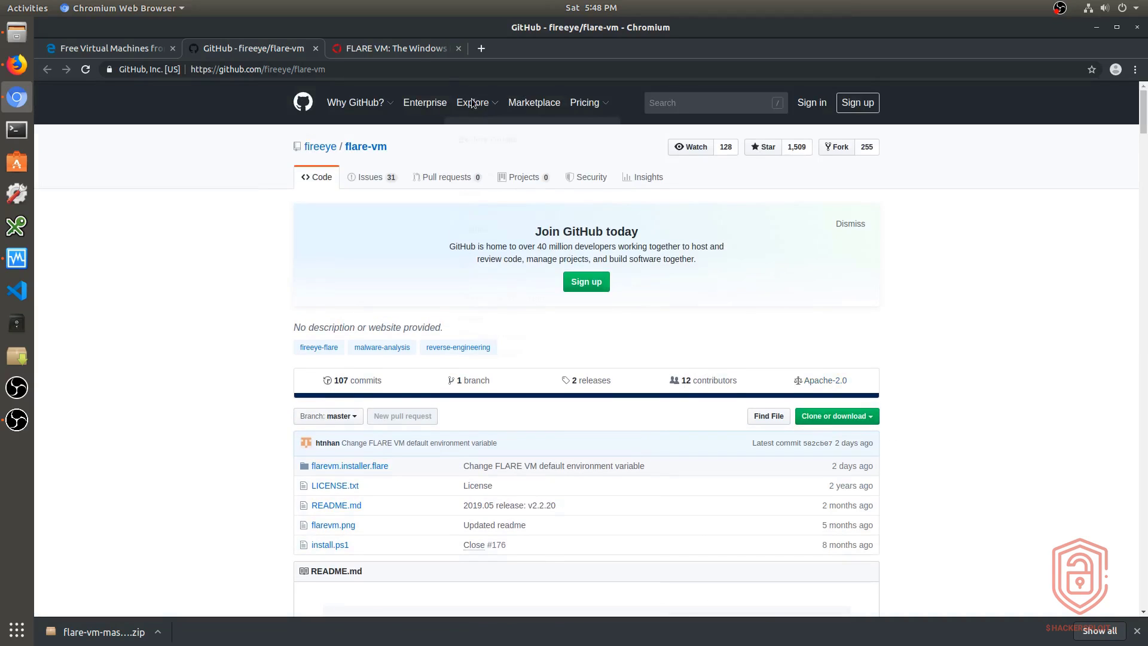
Skim FireEye's FLARE VM blog article, then minimize Chromium to the desktop
click(392, 48)
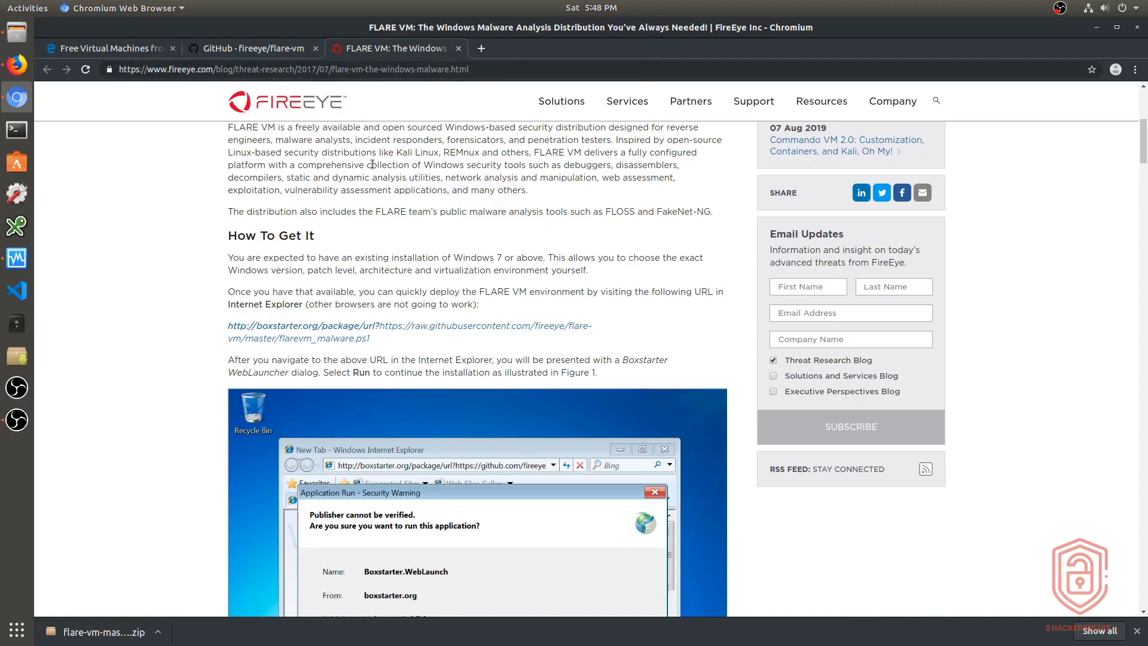
scroll(375, 166, up, 5)
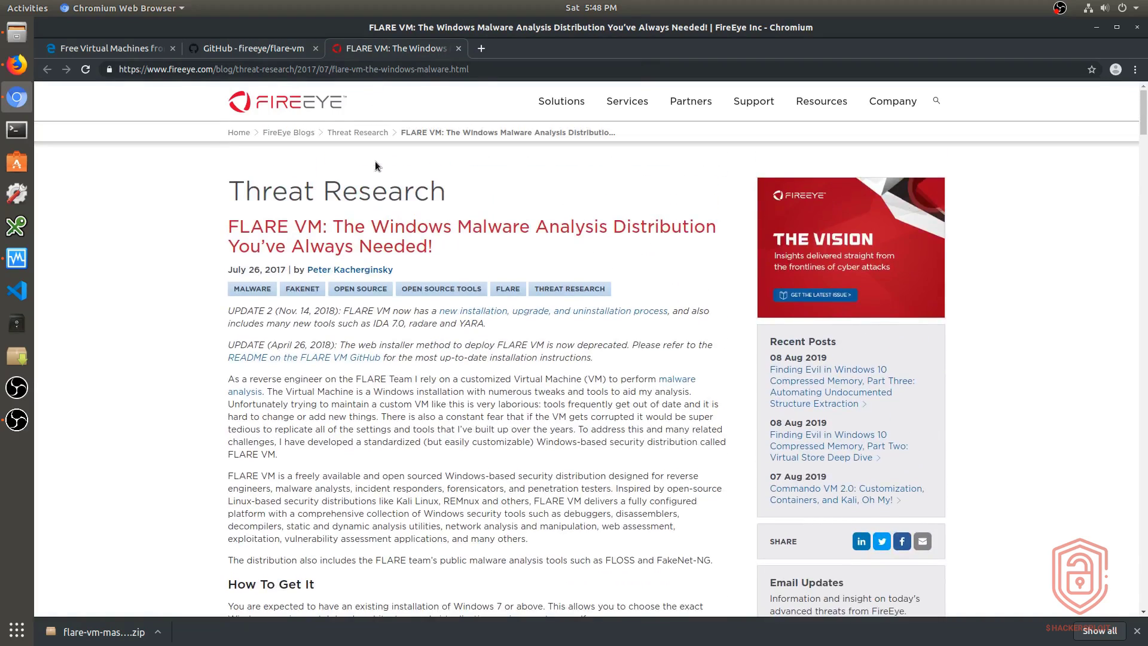
scroll(375, 162, down, 7)
scroll(376, 161, down, 12)
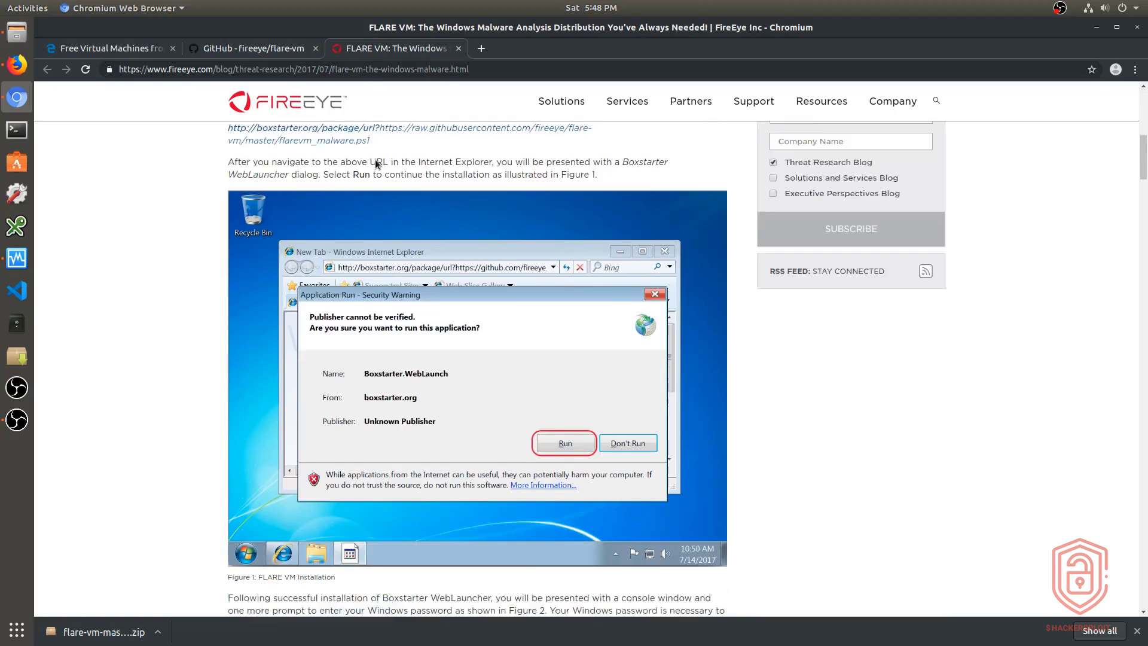
scroll(377, 160, down, 10)
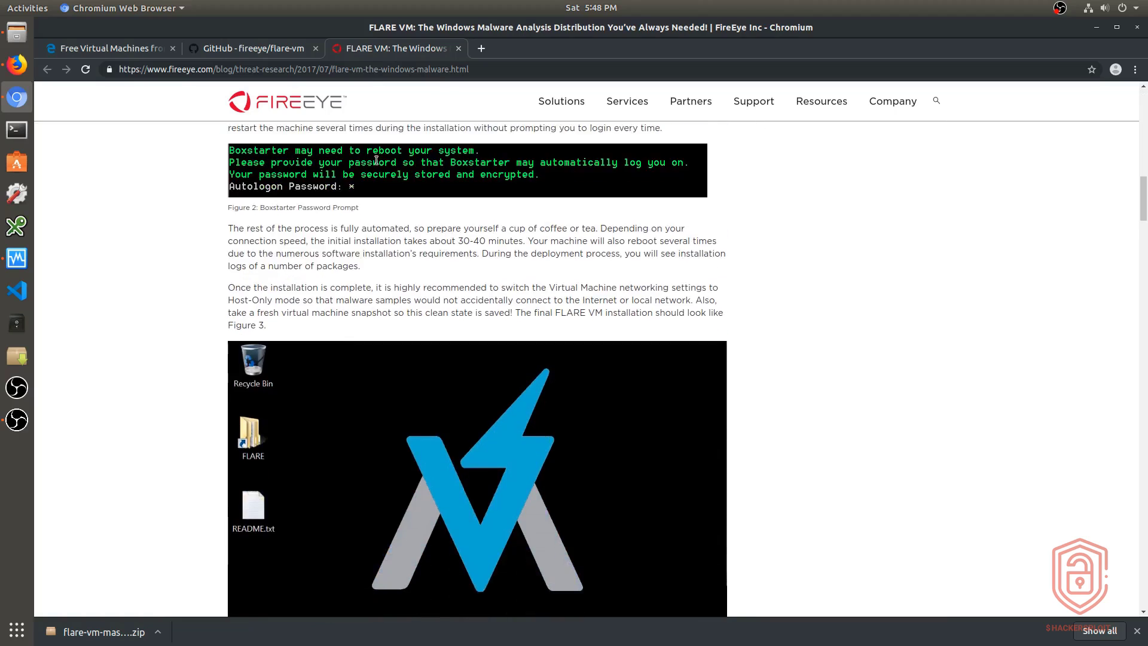
scroll(375, 159, up, 6)
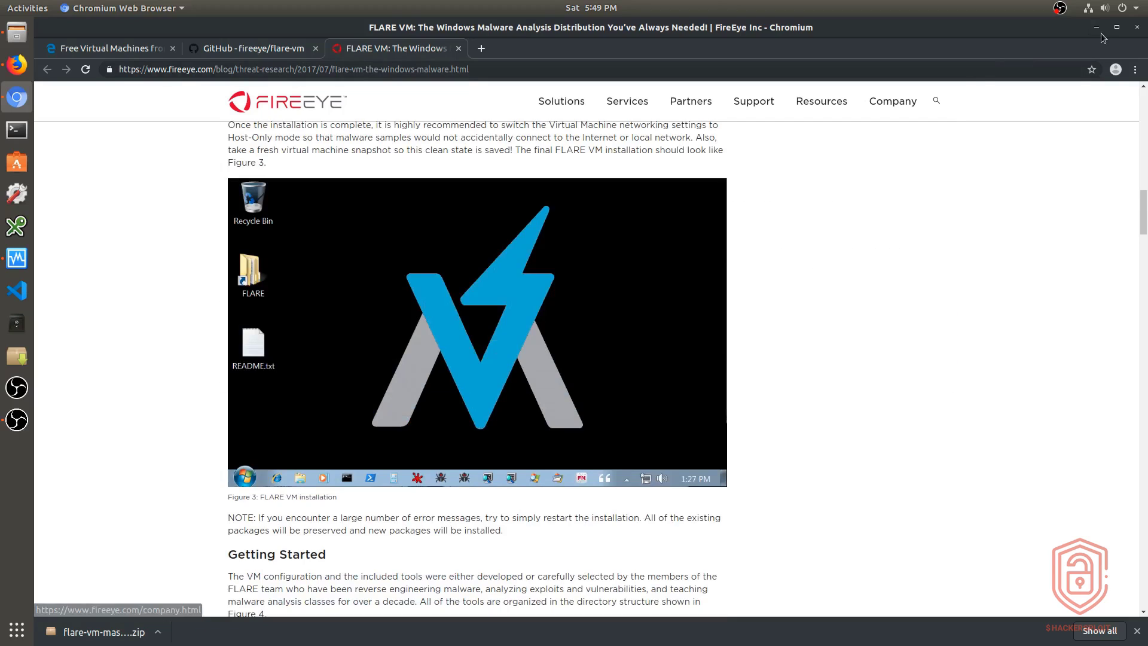
click(1097, 29)
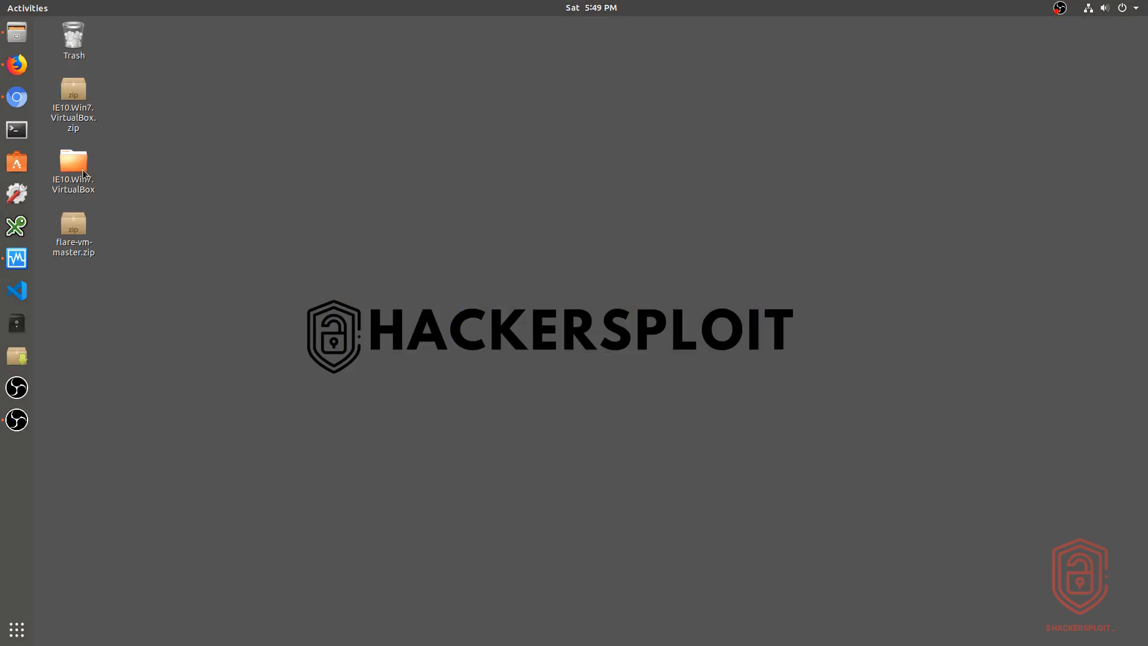
Open IE10 - Win7.ova from the IE10.Win7.VirtualBox folder into VirtualBox's import dialog
drag(81, 173, 152, 103)
click(203, 123)
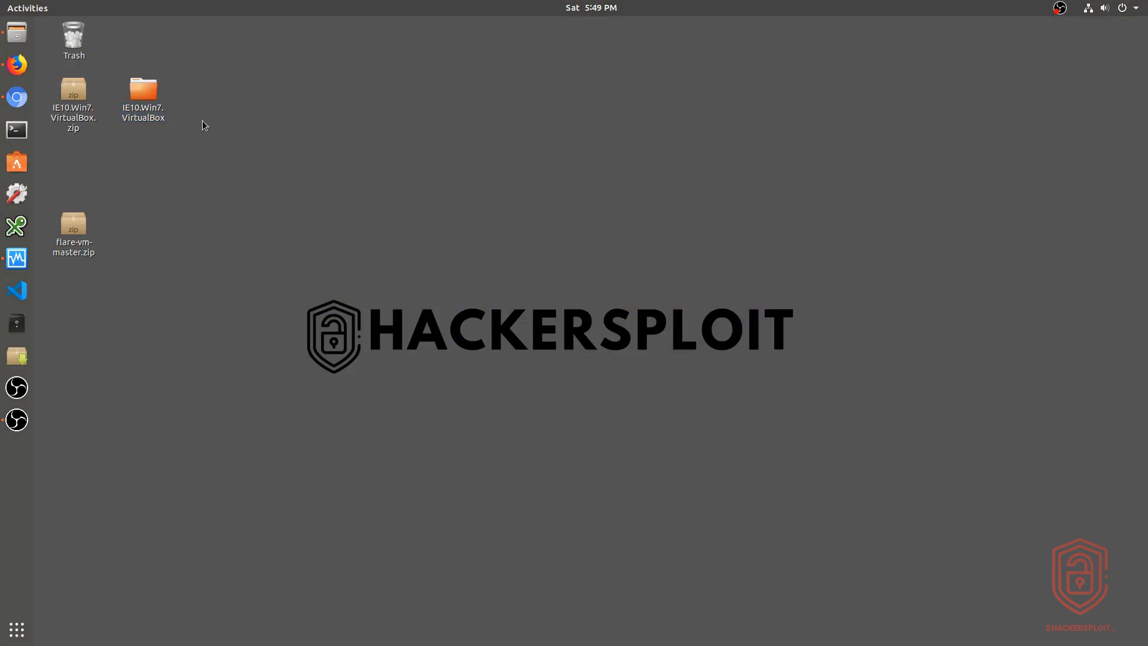
double_click(154, 108)
drag(584, 106, 528, 95)
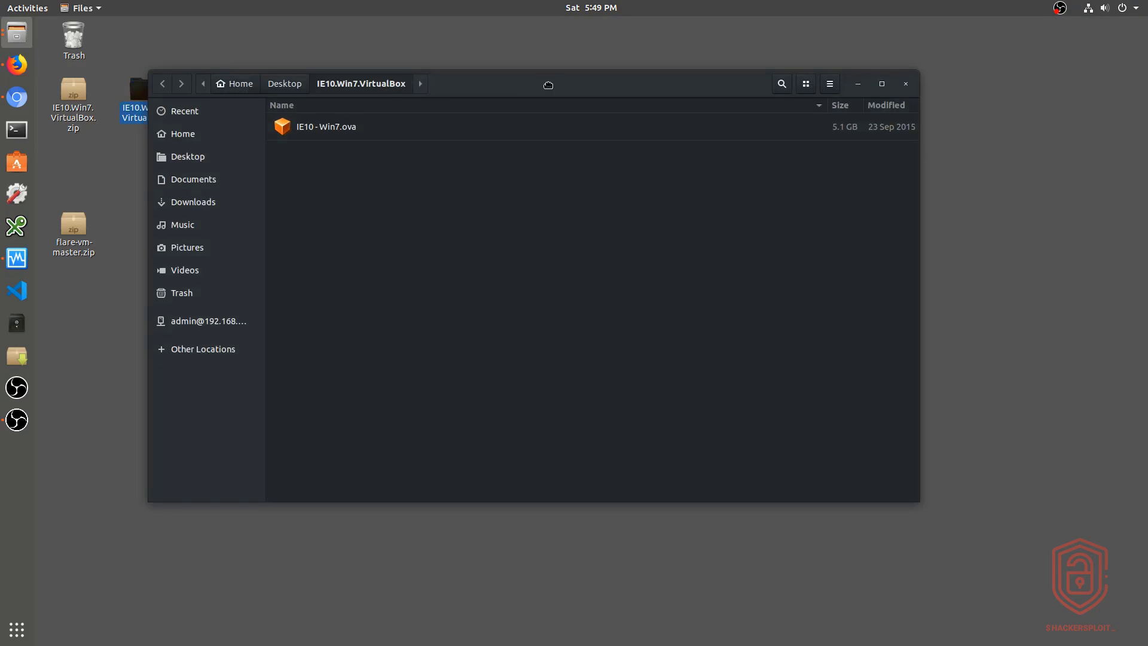
double_click(395, 138)
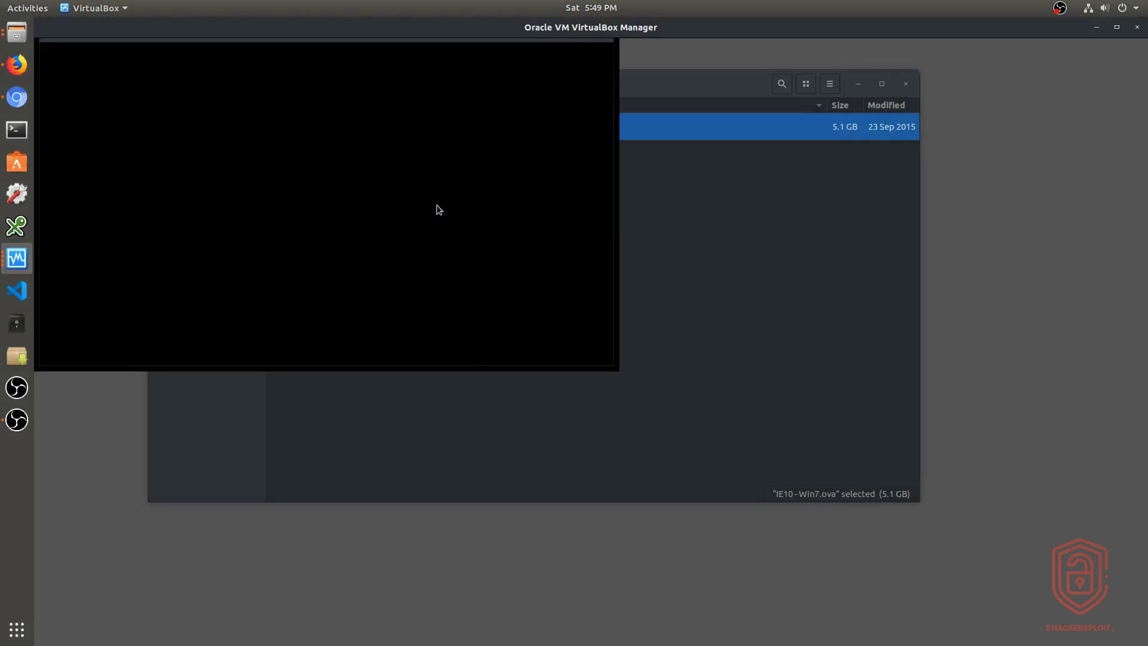
key(Return)
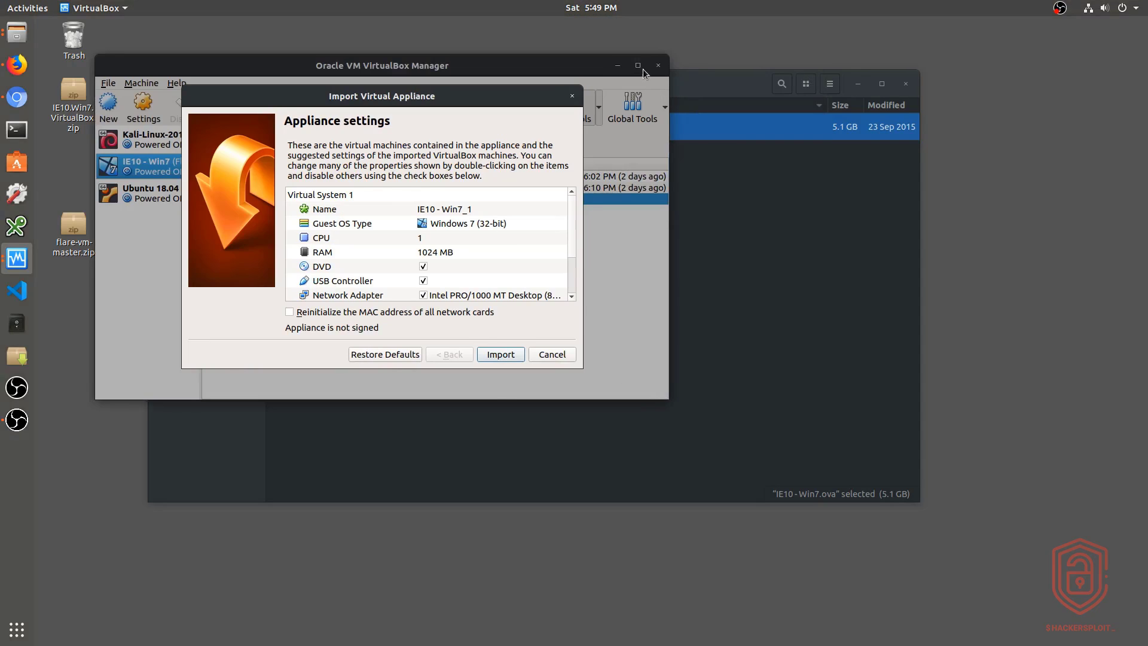
double_click(641, 66)
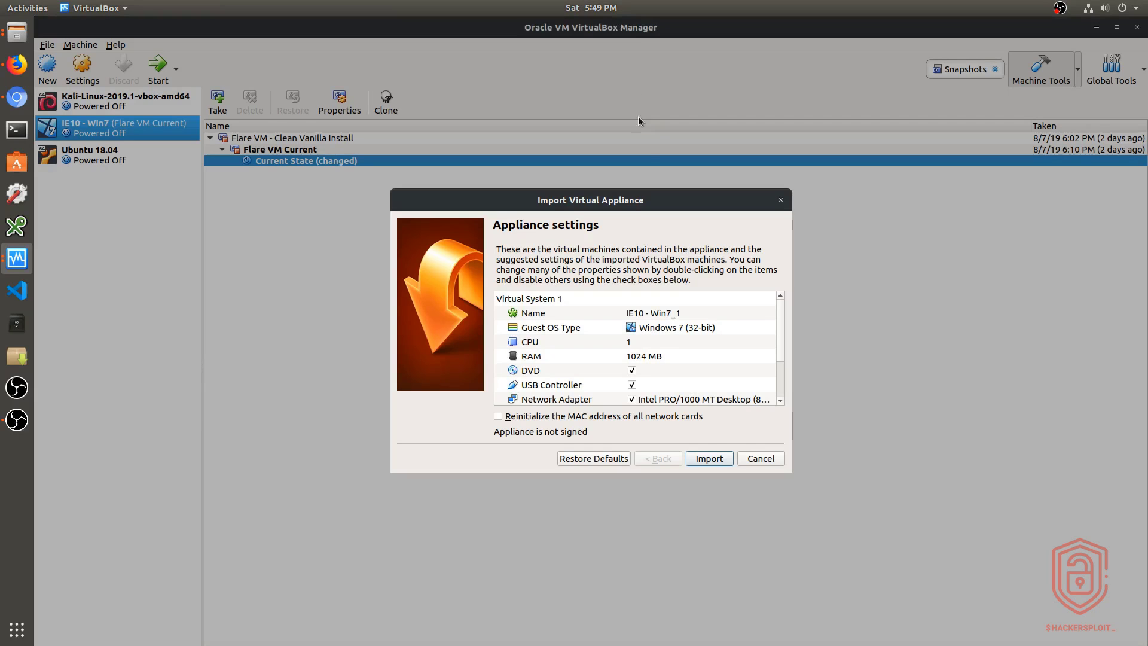
Name the imported machine 'Windows 7 32' and give it 2 CPUs
double_click(657, 313)
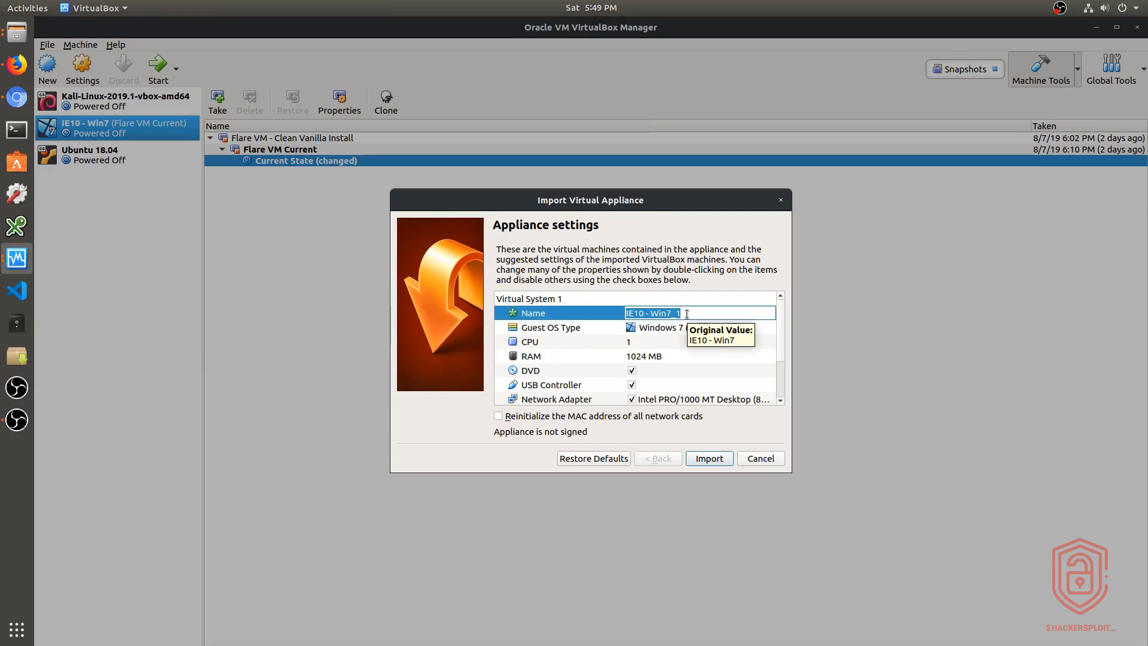
text(Windows 7 32)
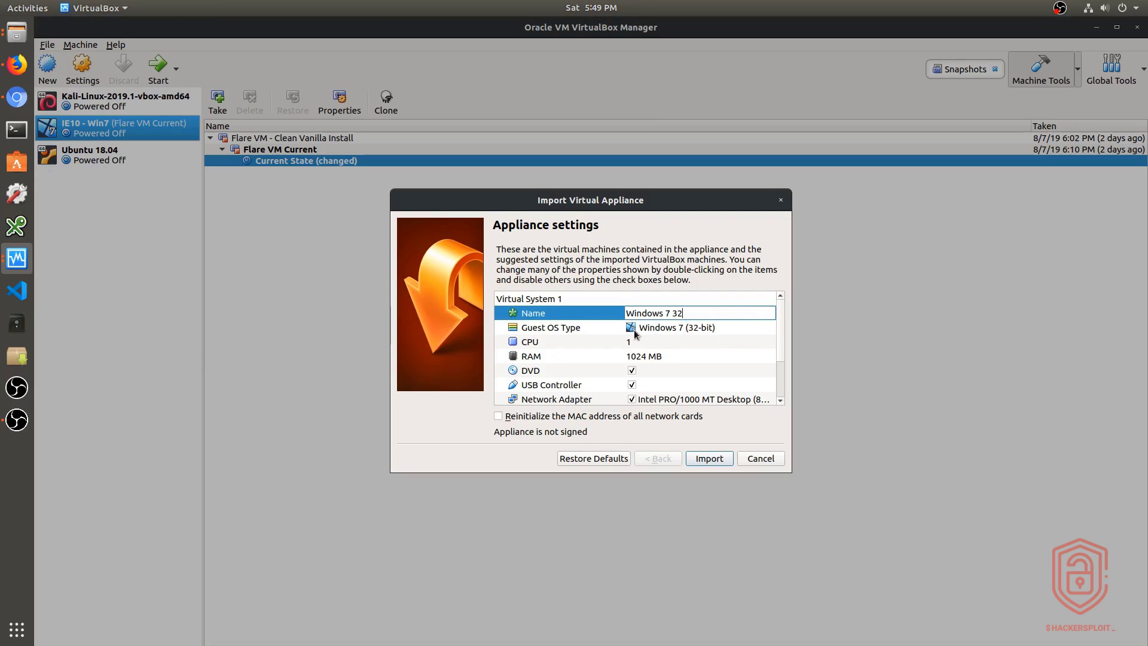
double_click(632, 342)
text(2)
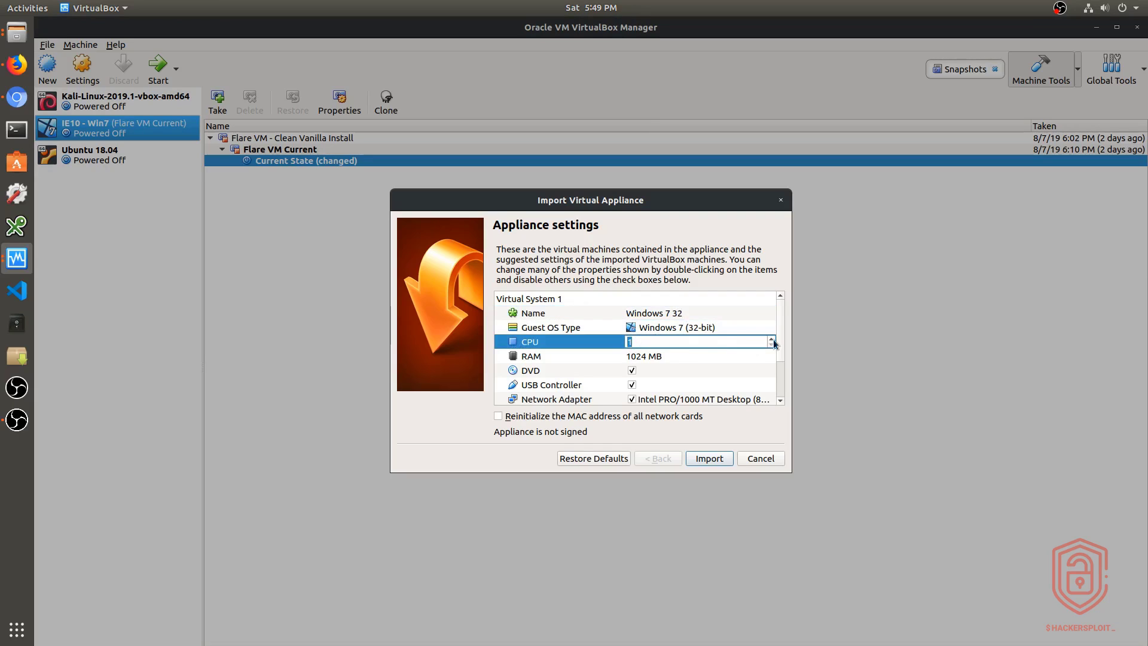
click(751, 357)
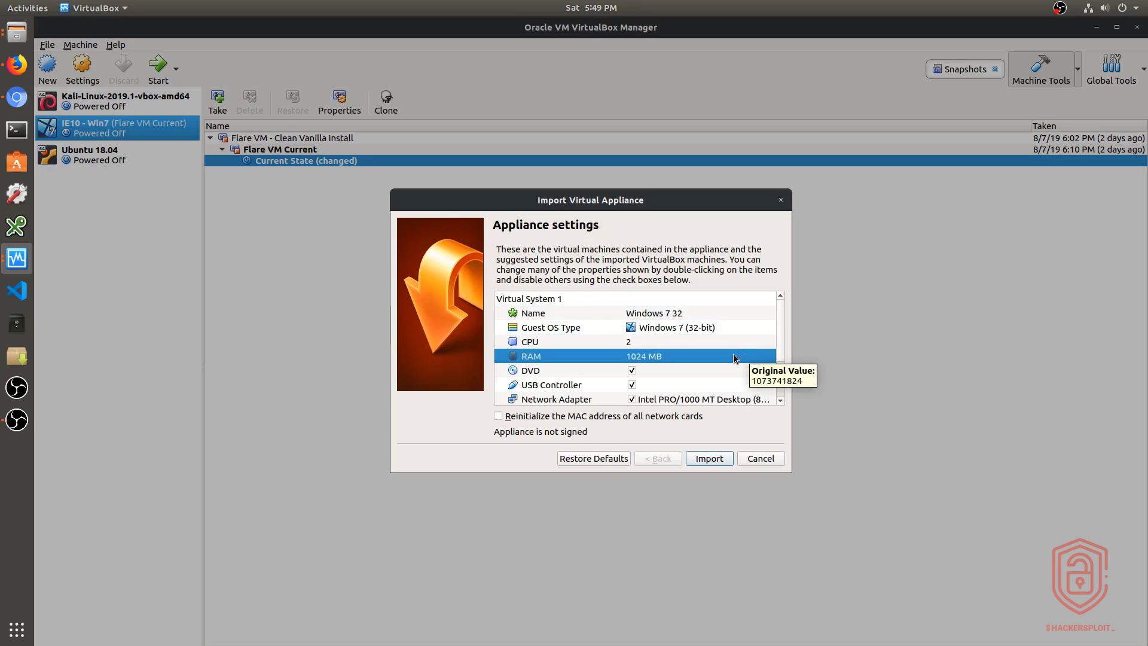
Keep the Intel PRO/1000 MT Desktop adapter, review the disk image path, and import the appliance
scroll(726, 377, down, 1)
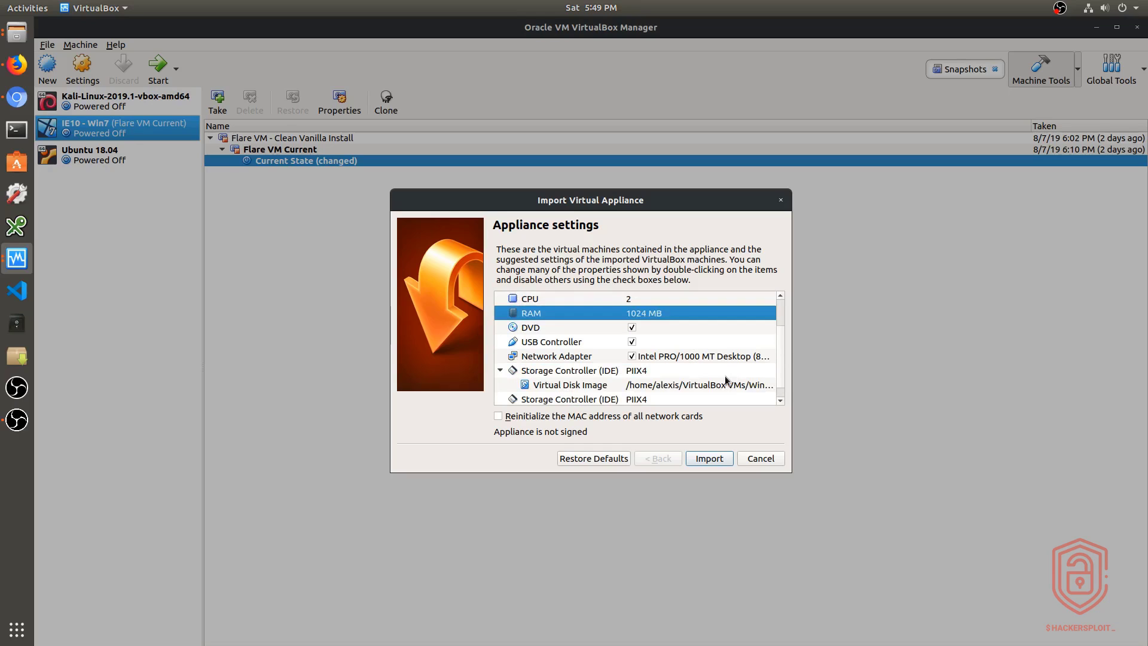
click(601, 359)
click(663, 362)
click(664, 362)
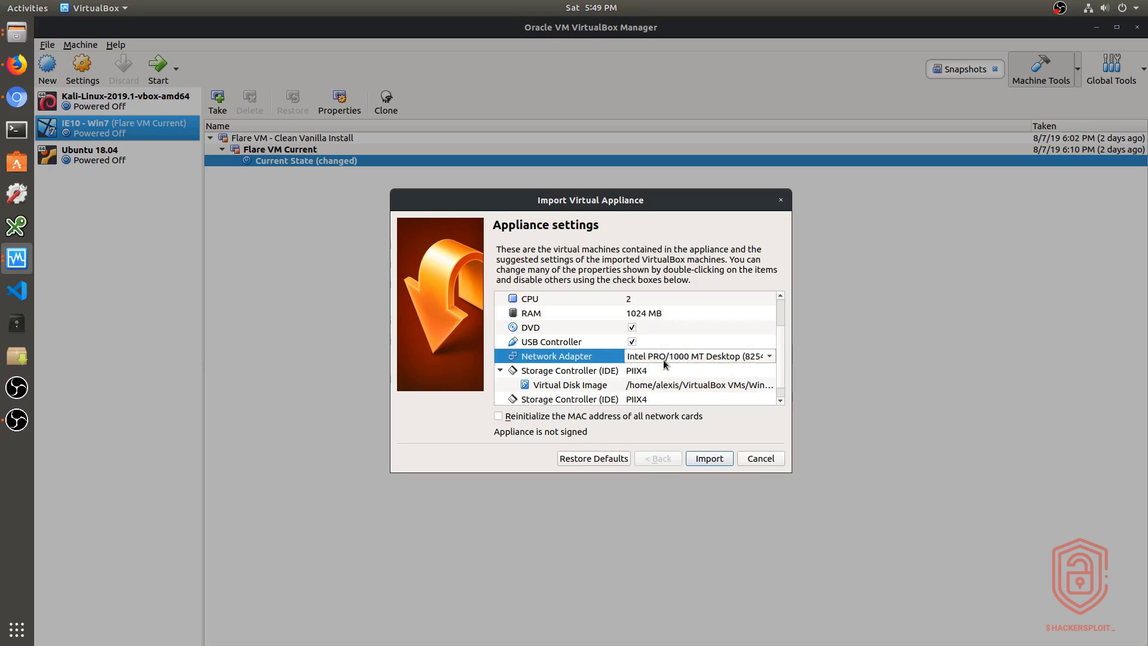
click(775, 344)
scroll(777, 377, down, 1)
double_click(744, 374)
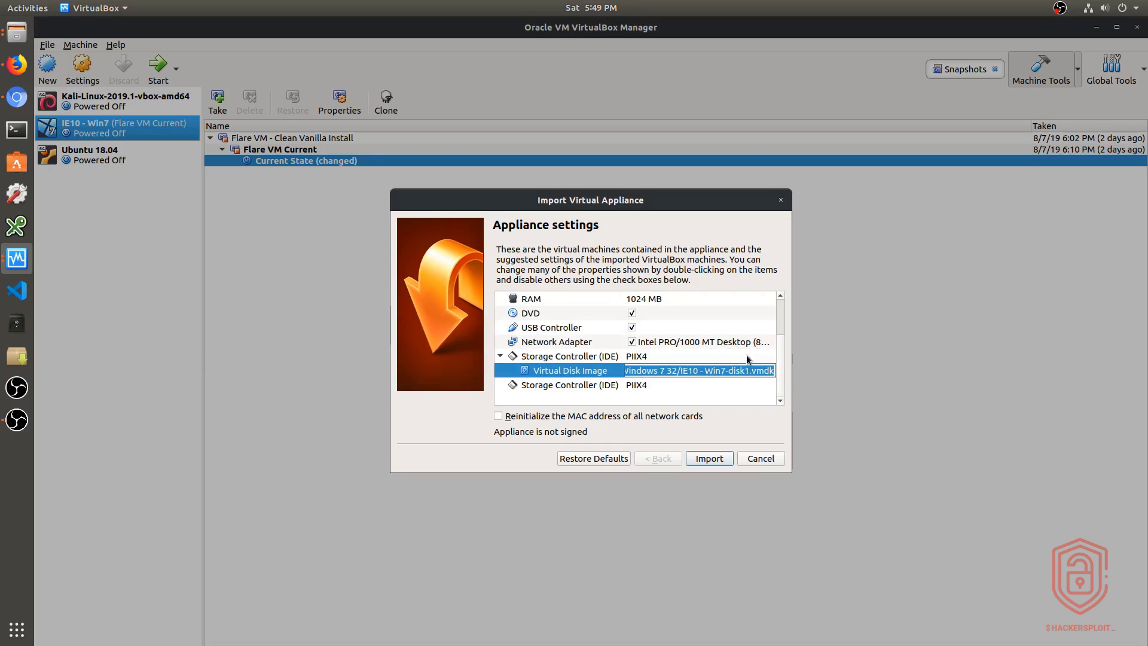
click(747, 357)
click(735, 371)
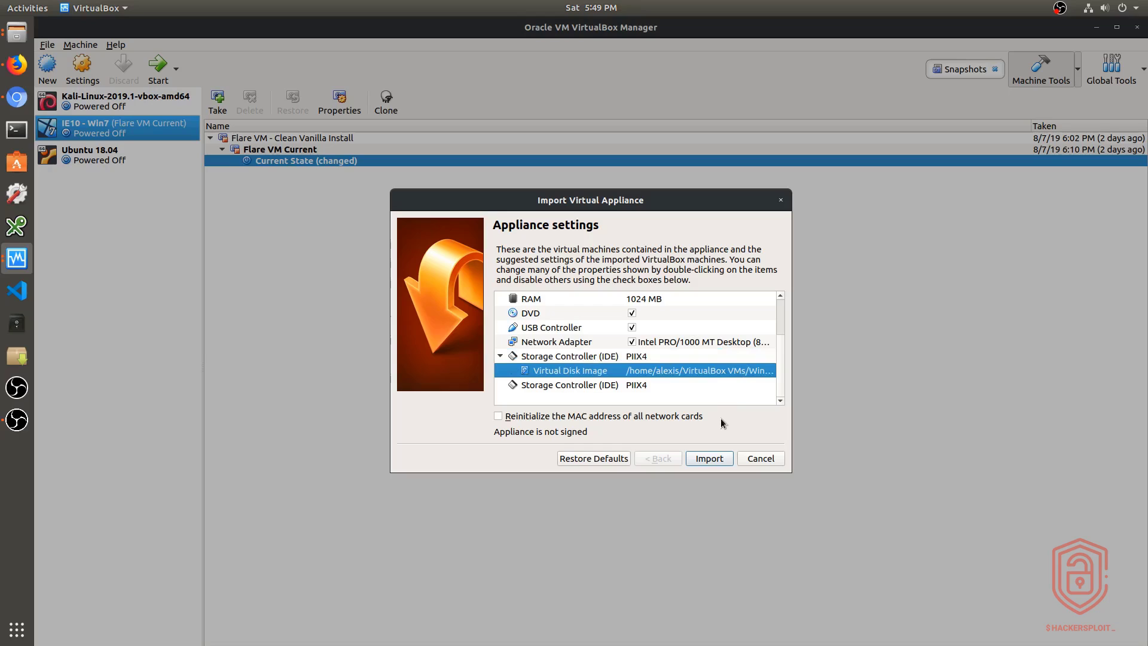
click(709, 459)
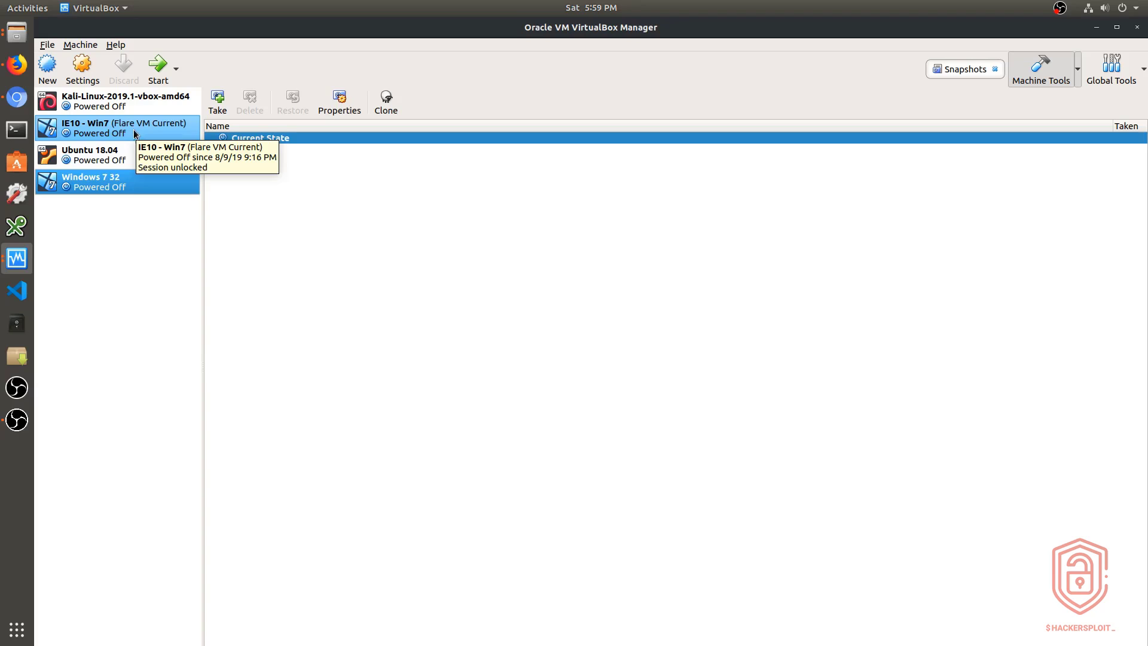
Open Windows 7 32's settings and review the System processor and motherboard pages
click(83, 69)
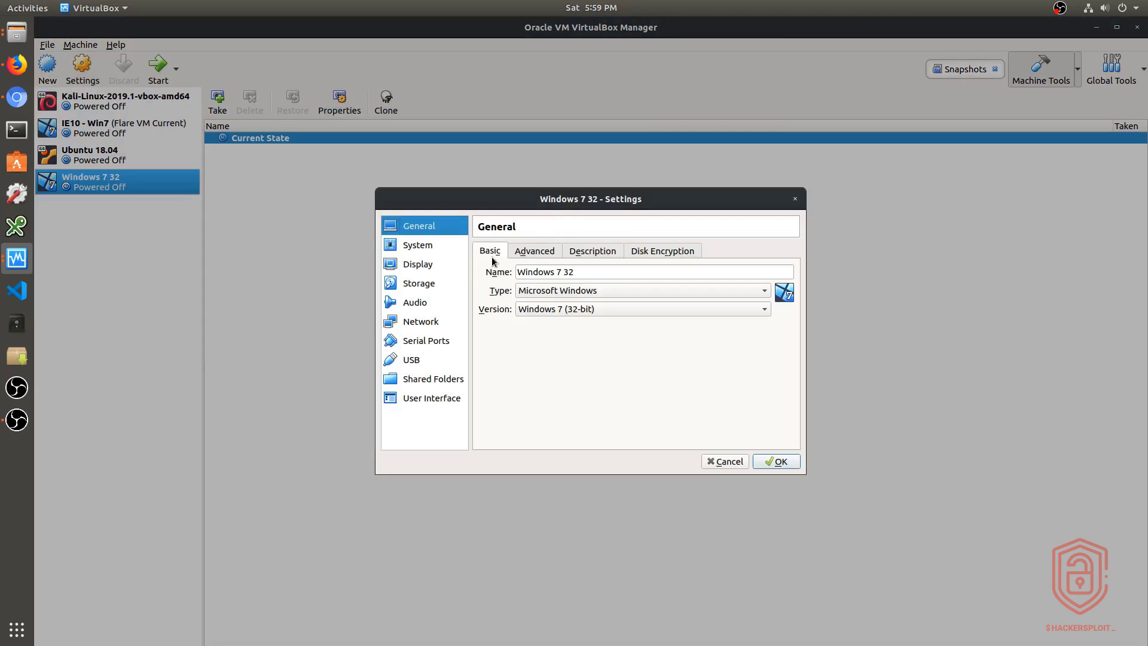
click(425, 245)
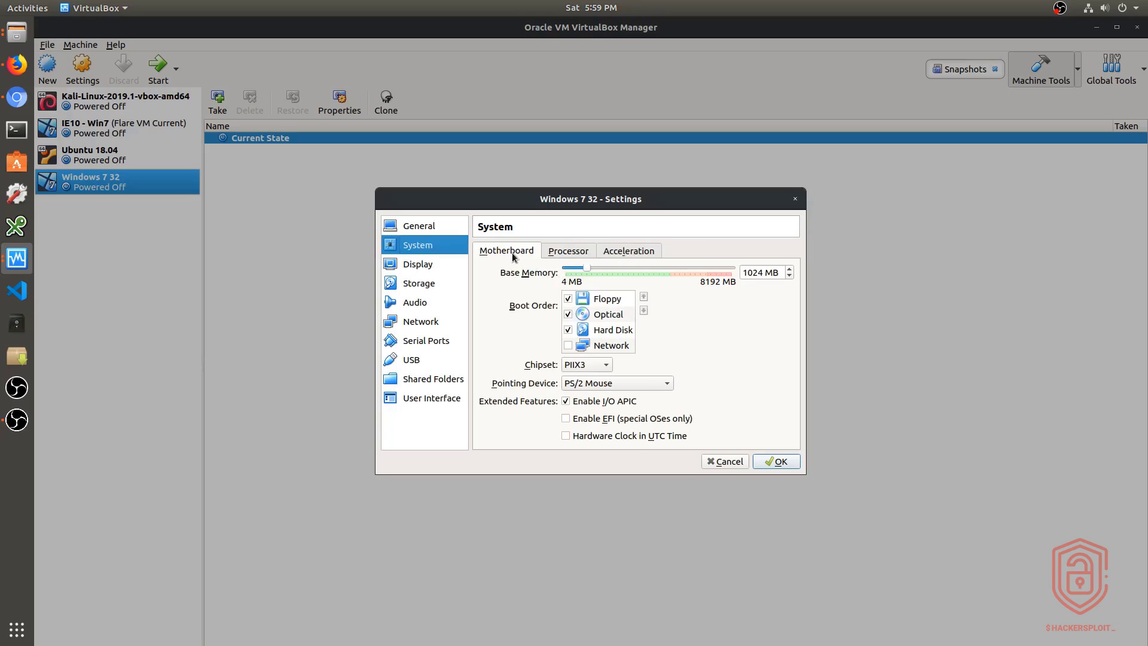
click(566, 251)
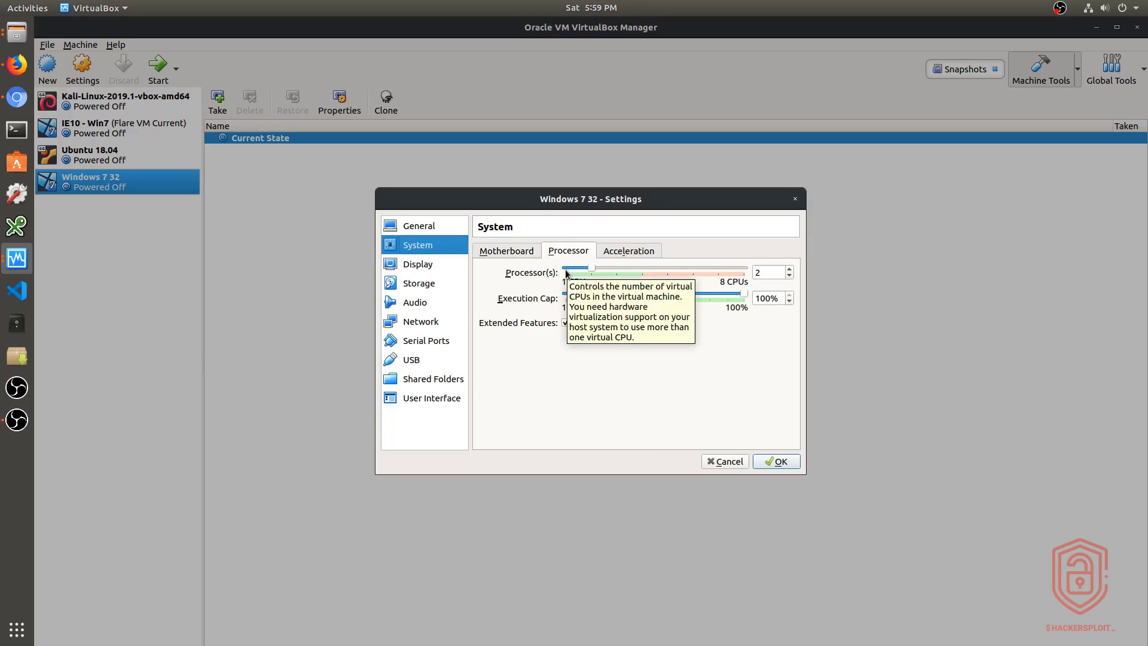
click(519, 252)
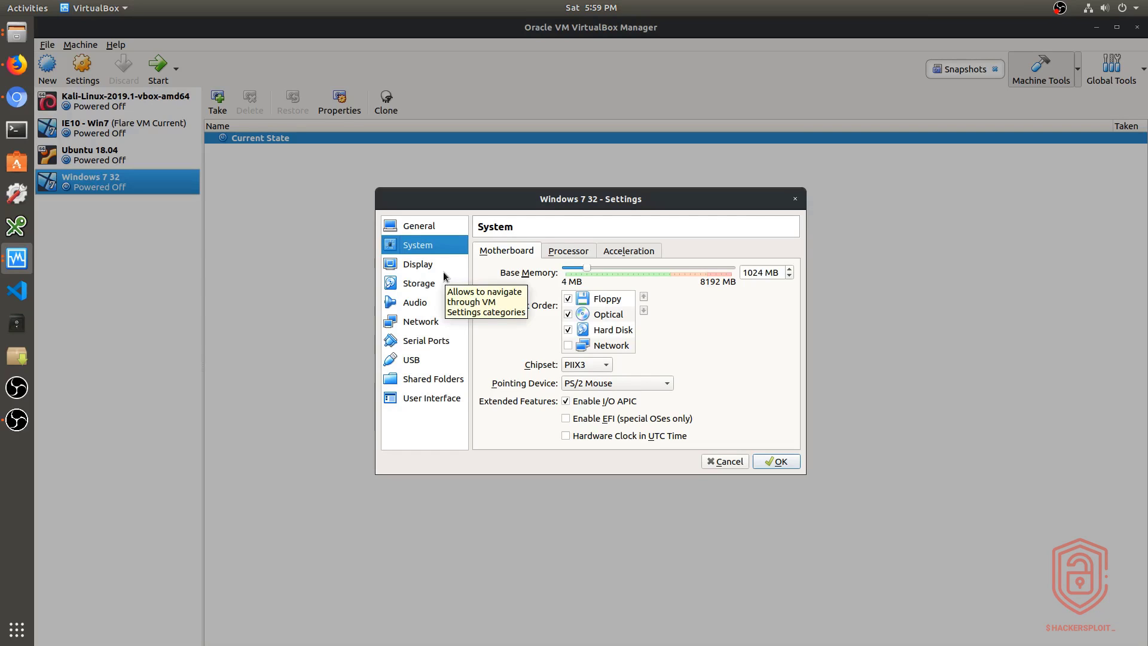
Set video memory to 64 MB with 3D acceleration enabled, review Network, and close settings
click(443, 270)
double_click(758, 272)
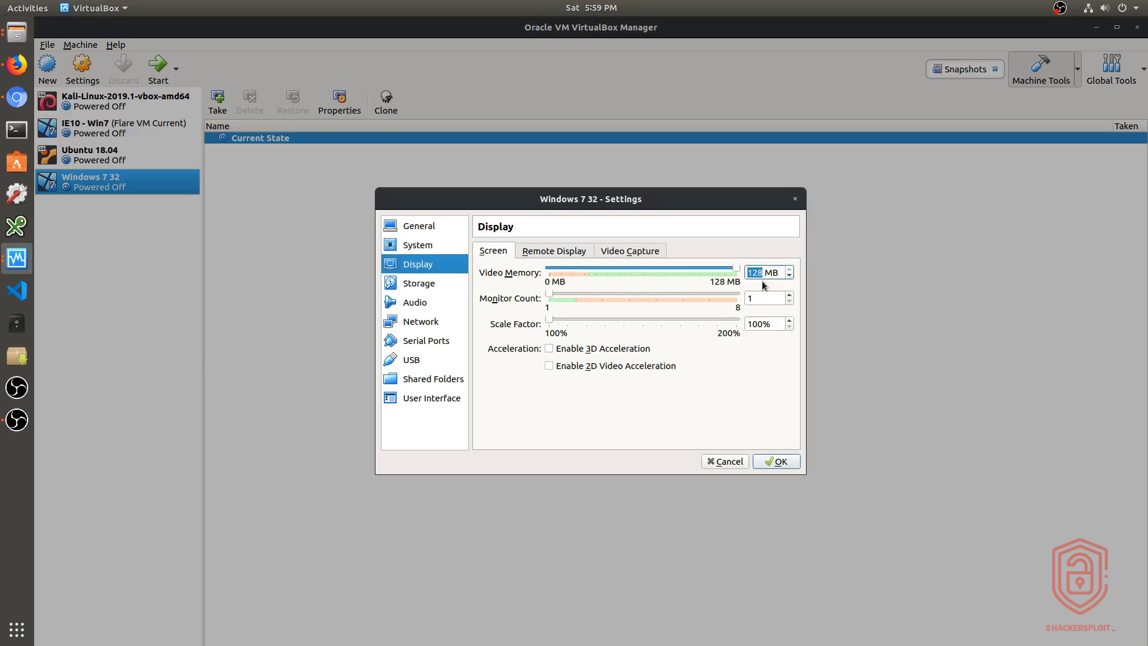
text(64)
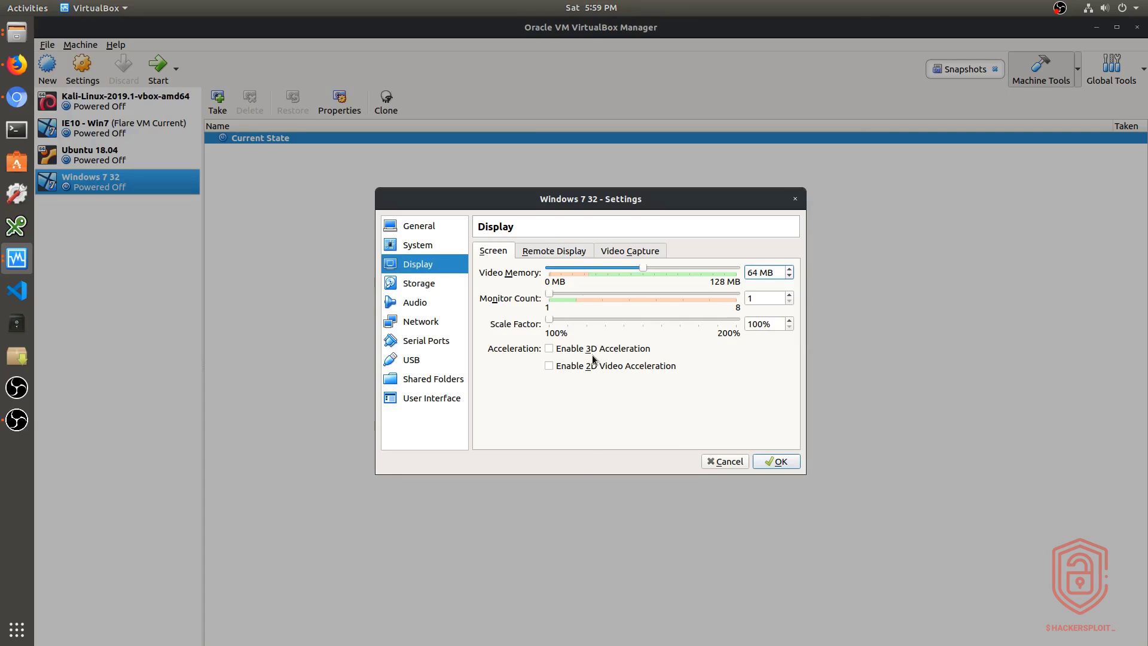
click(592, 351)
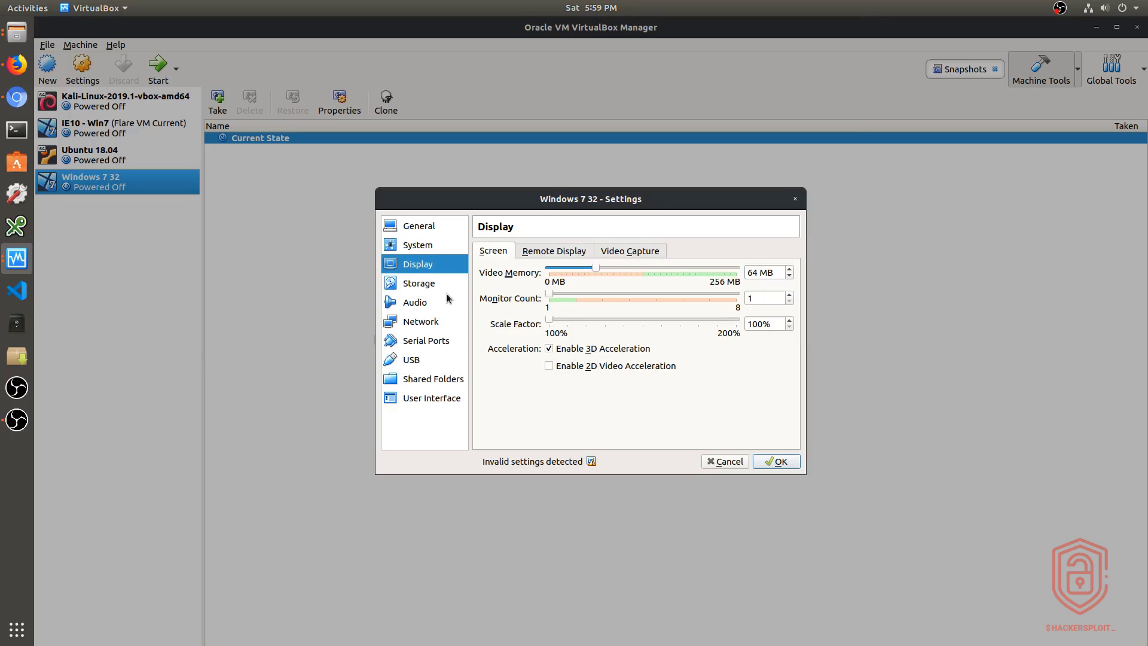
click(437, 318)
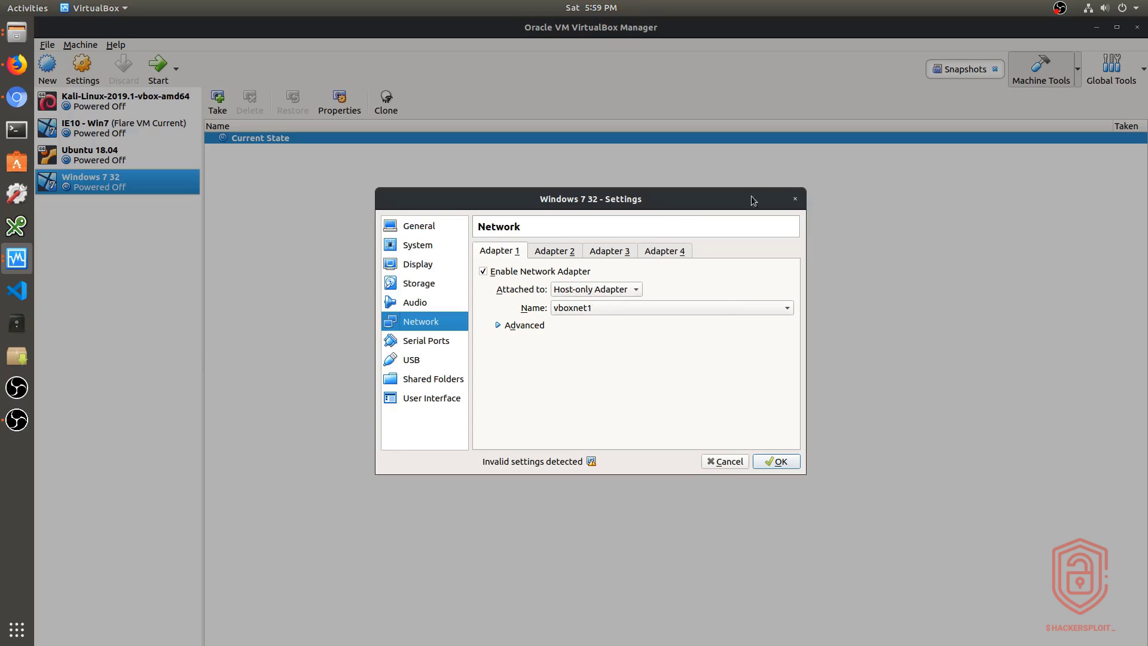
click(794, 200)
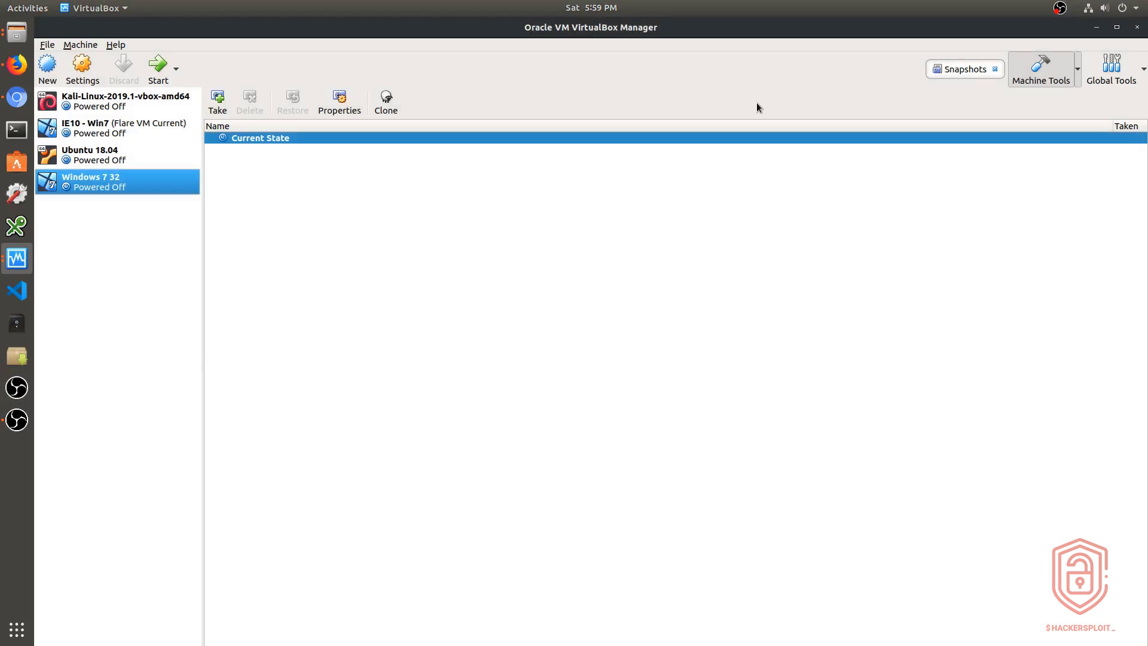
In Host Network Manager, select vboxnet1 and cancel its removal
click(1134, 73)
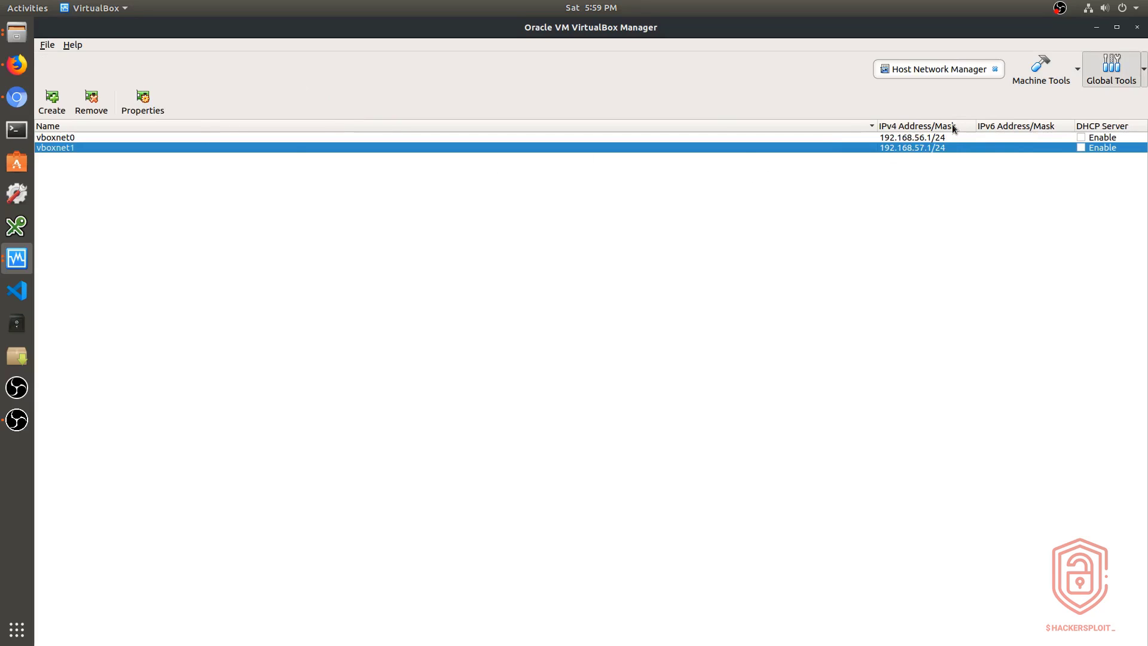
click(1143, 82)
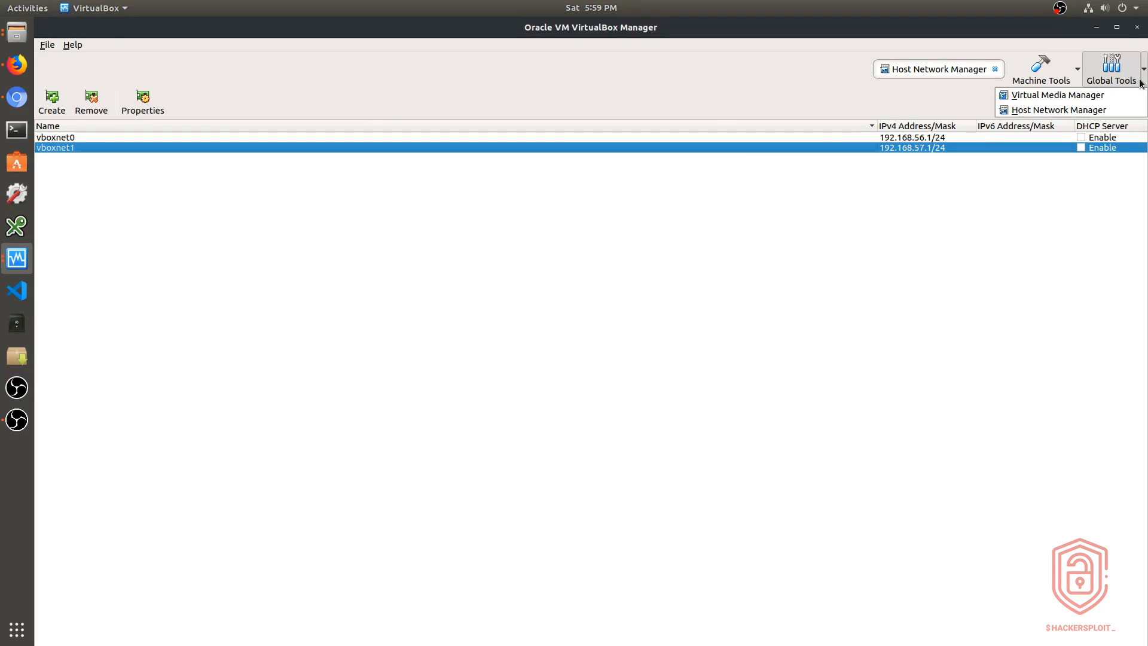
click(1045, 173)
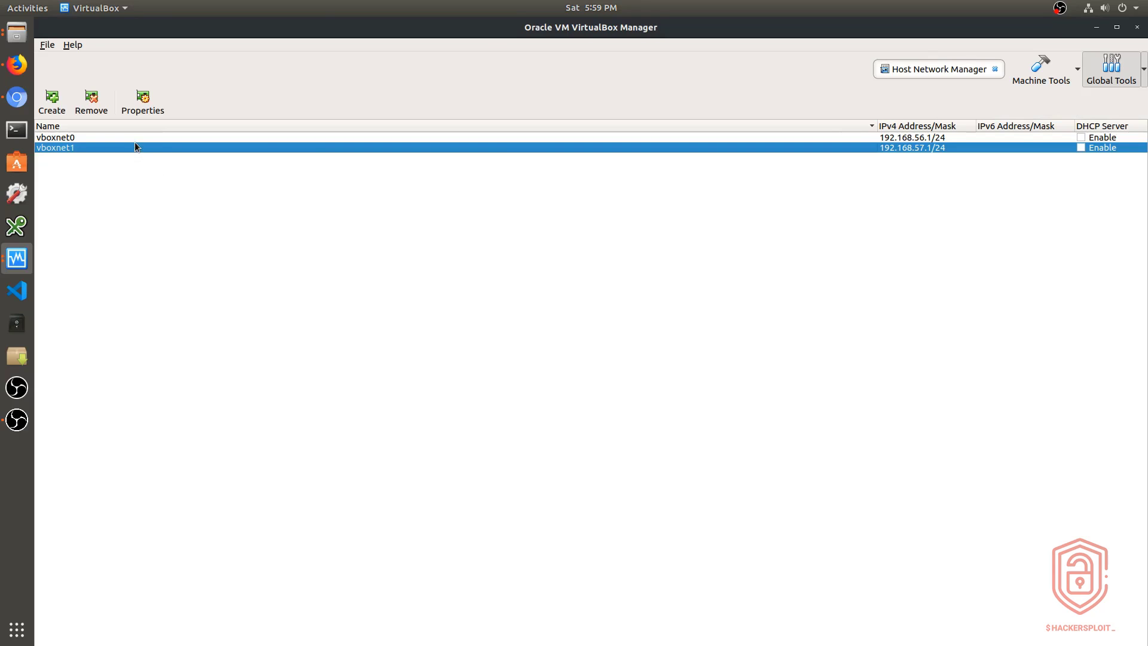
mouse_move(135, 144)
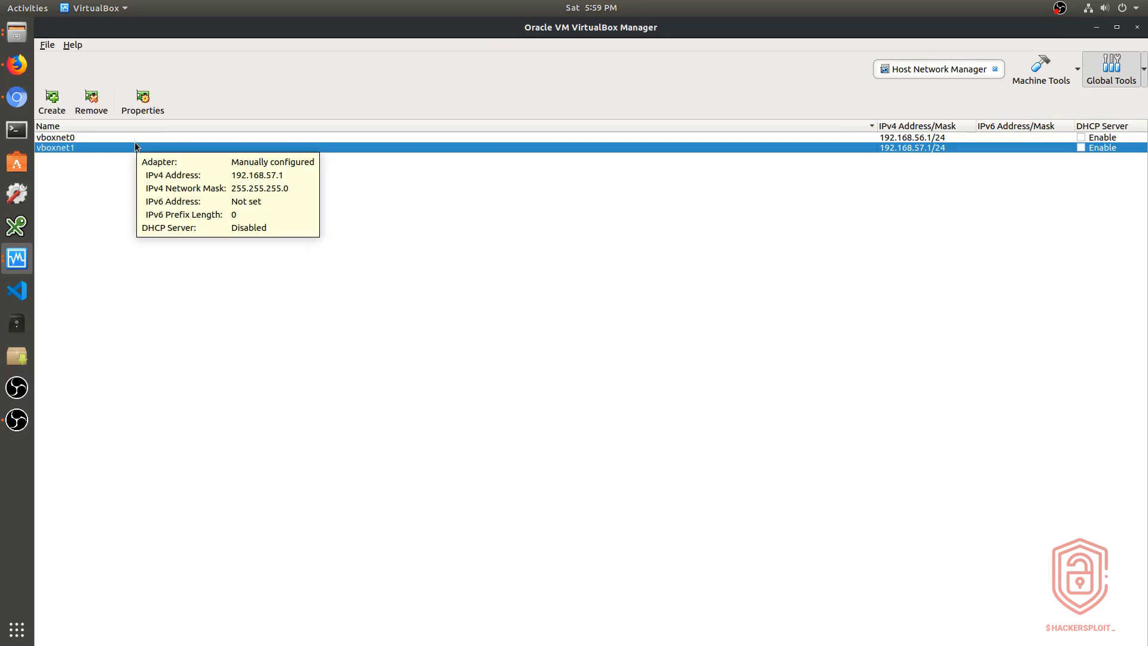
click(135, 138)
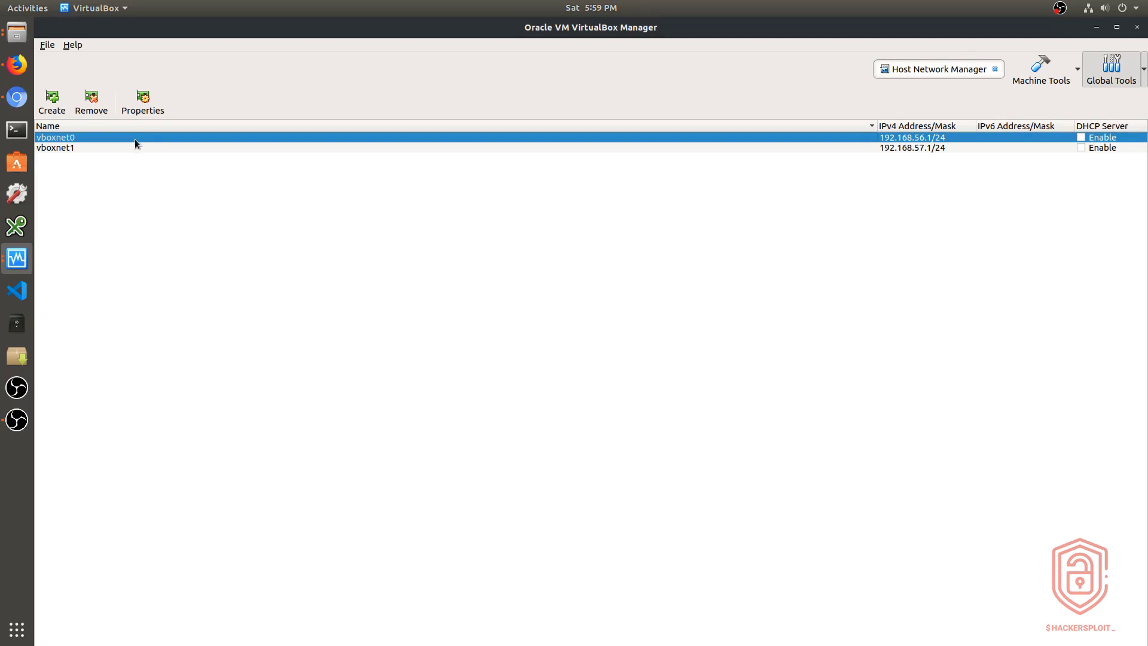
mouse_move(135, 138)
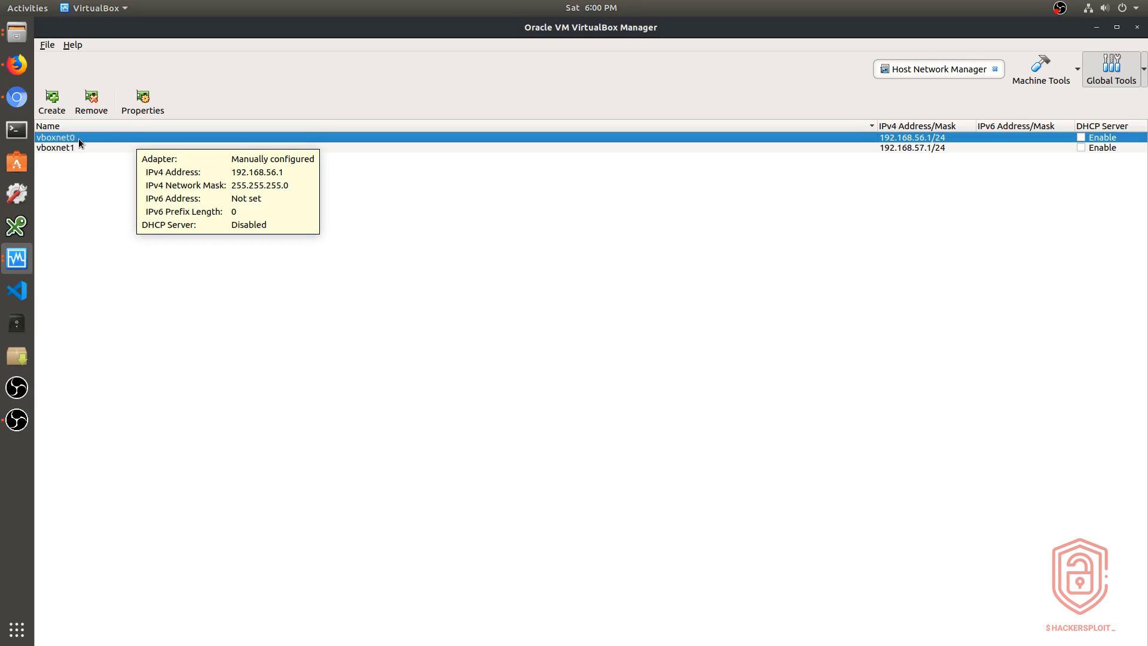
click(99, 147)
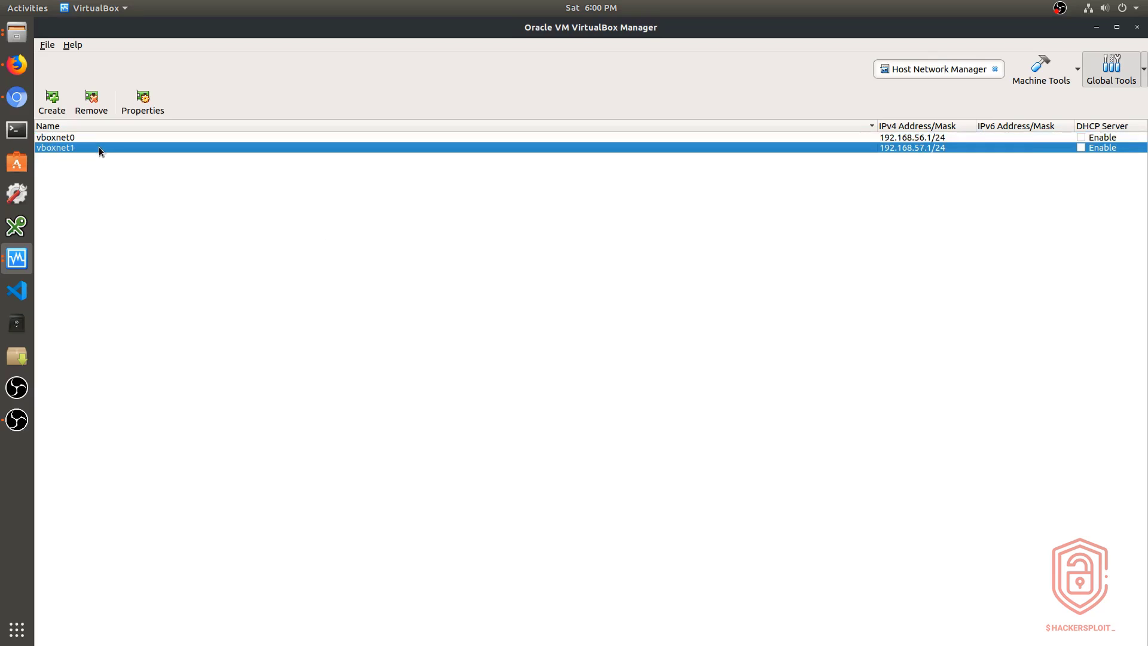
click(102, 104)
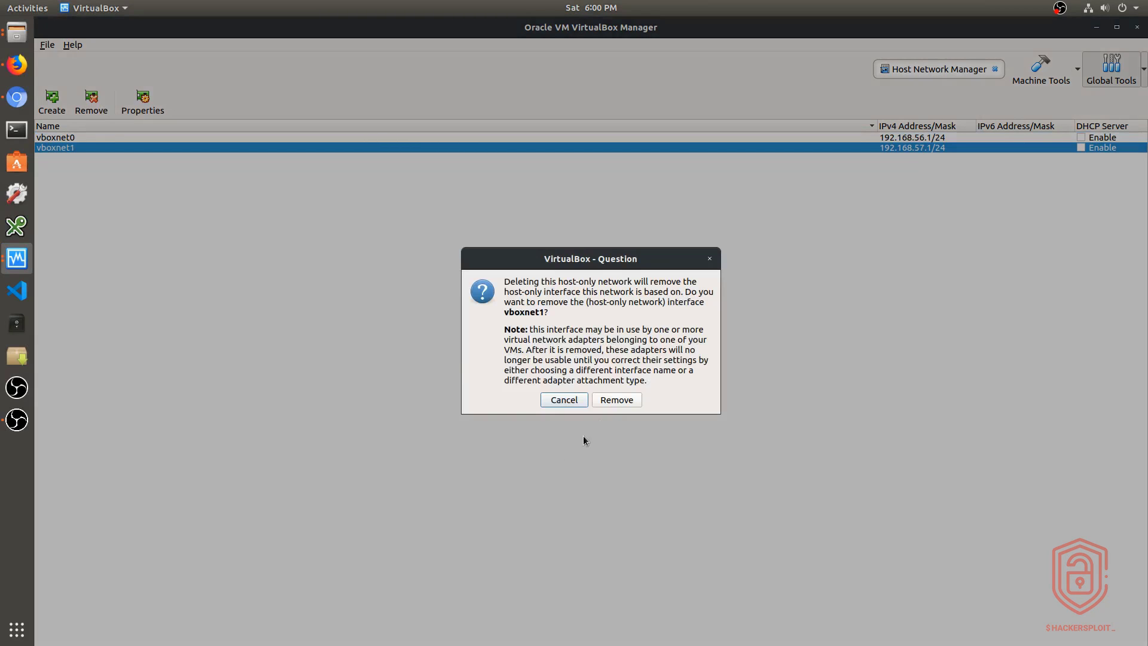
click(617, 399)
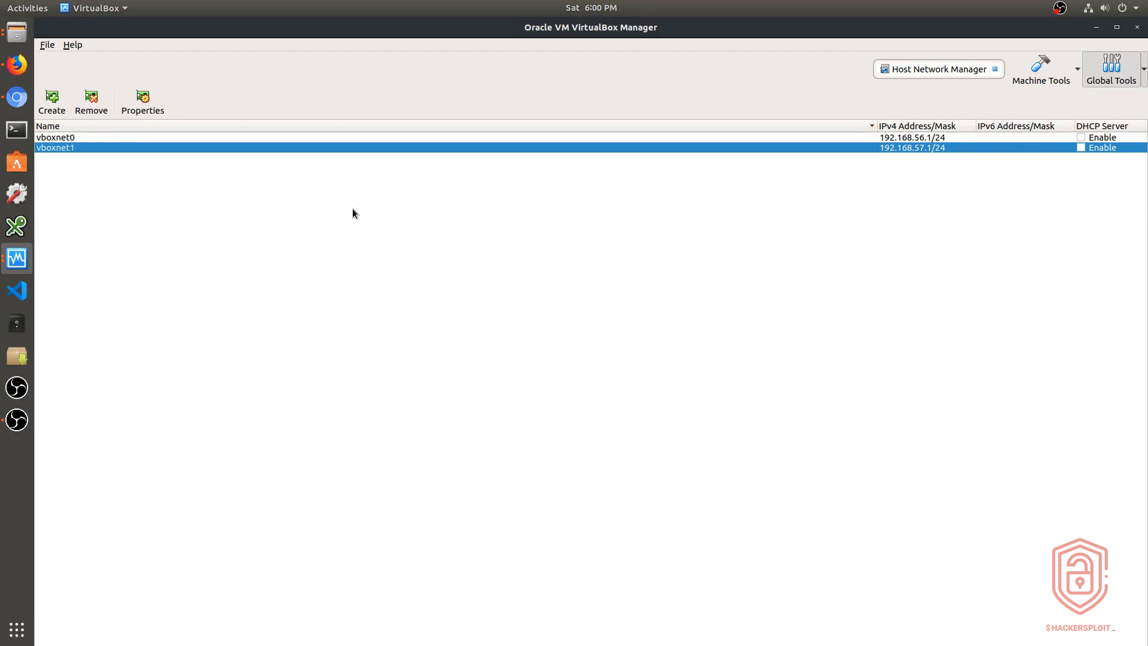
Verify vboxnet1 is 192.168.57.1/24 with DHCP disabled, then return to the machine list
click(137, 111)
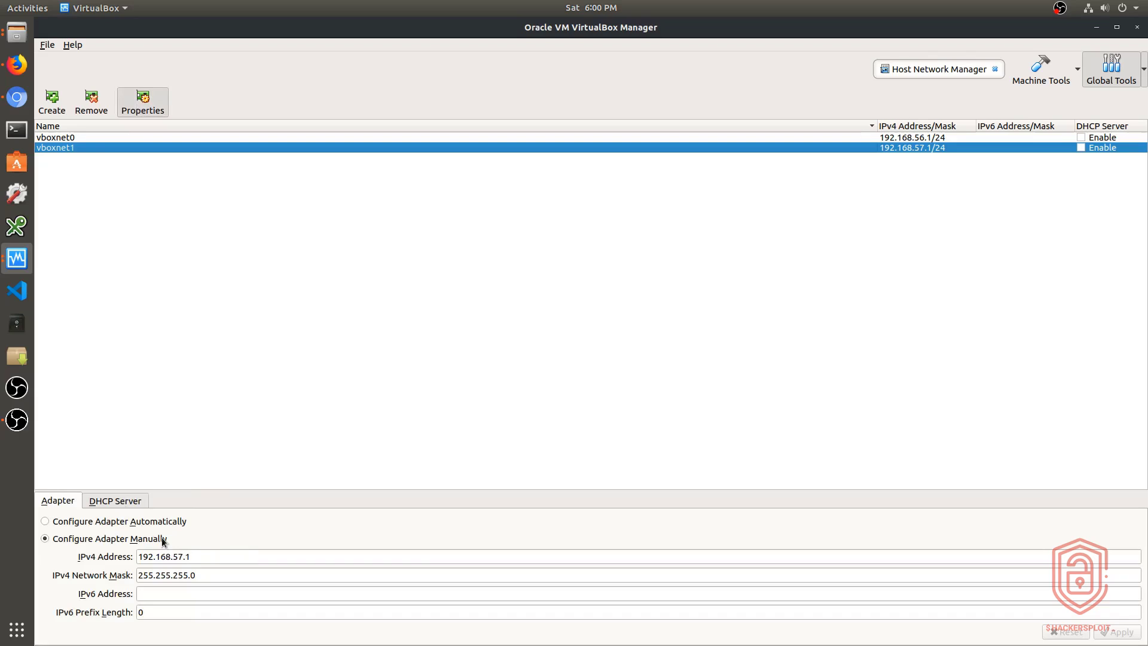
click(208, 576)
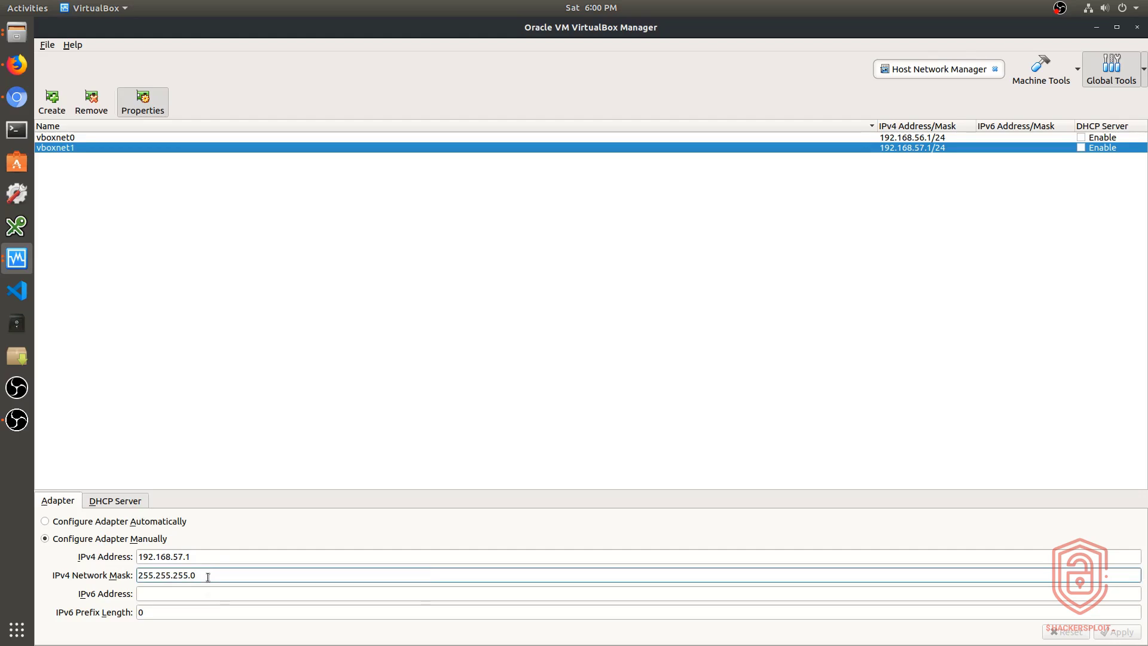
click(129, 501)
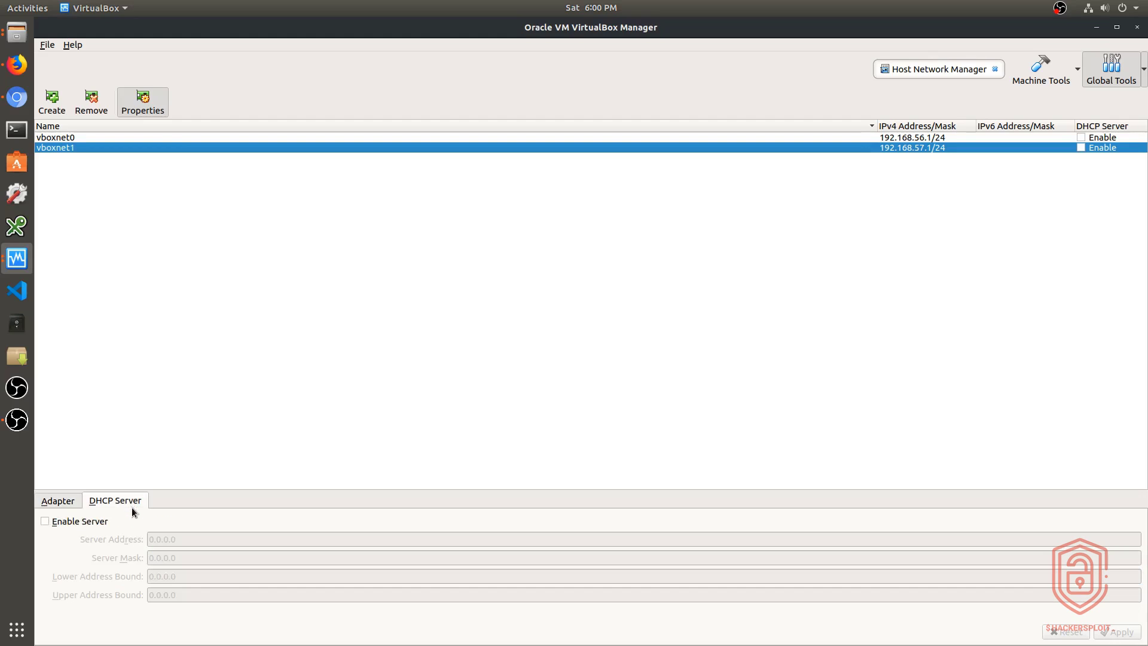
click(70, 501)
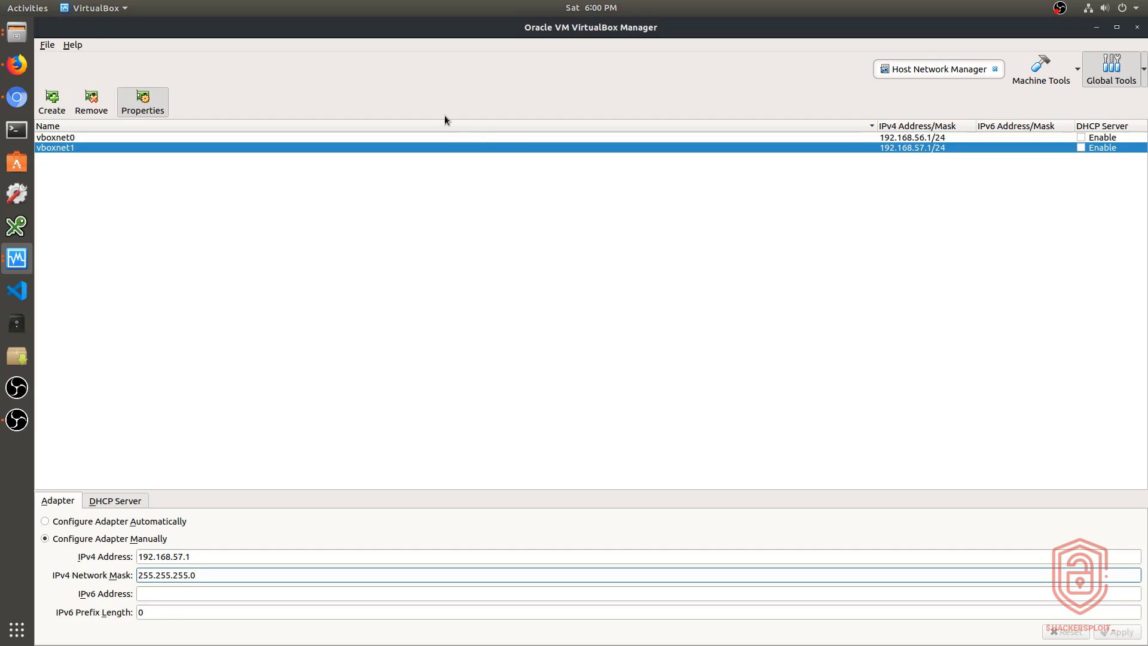
click(1049, 69)
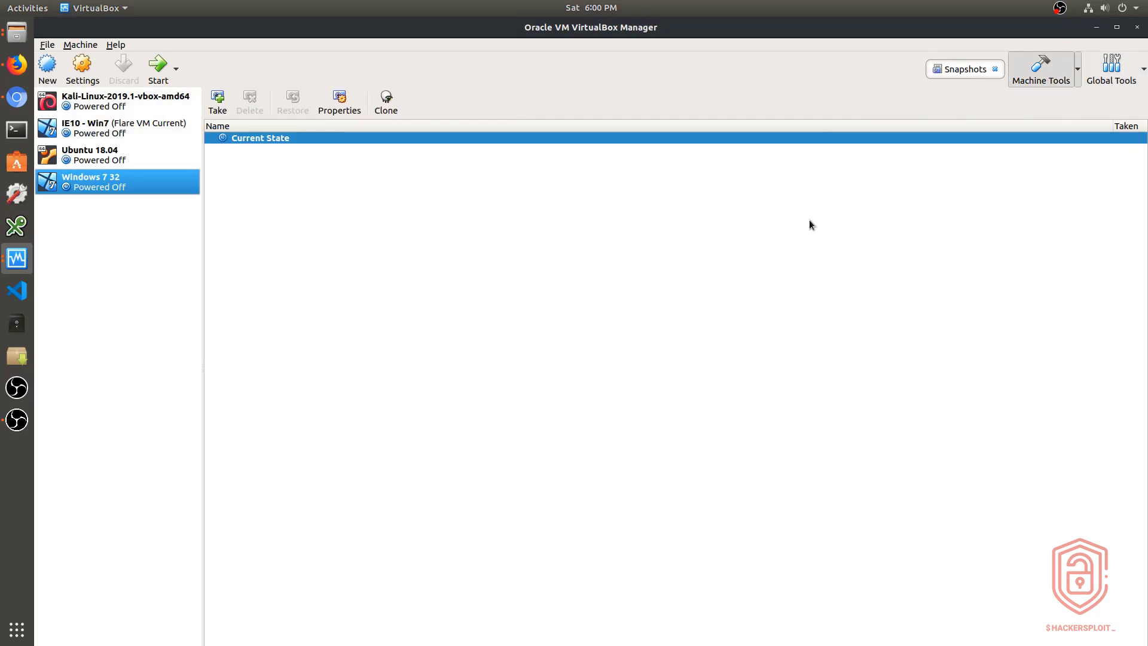
Attach Windows 7 32's Adapter 1 to the host-only network vboxnet1
click(84, 69)
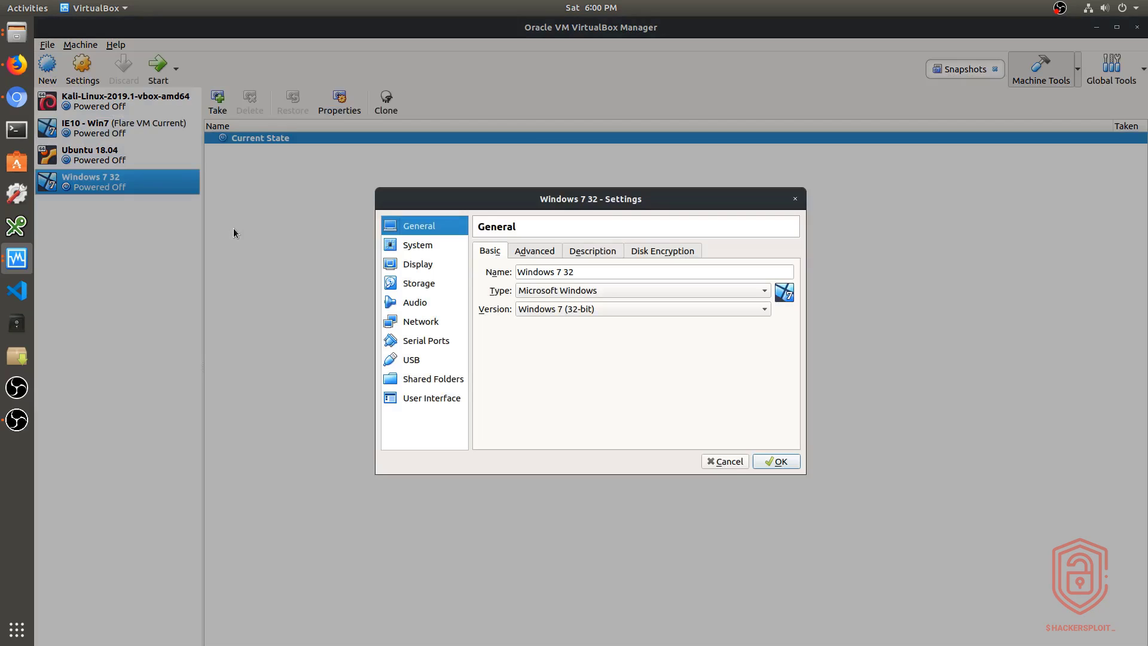
click(445, 320)
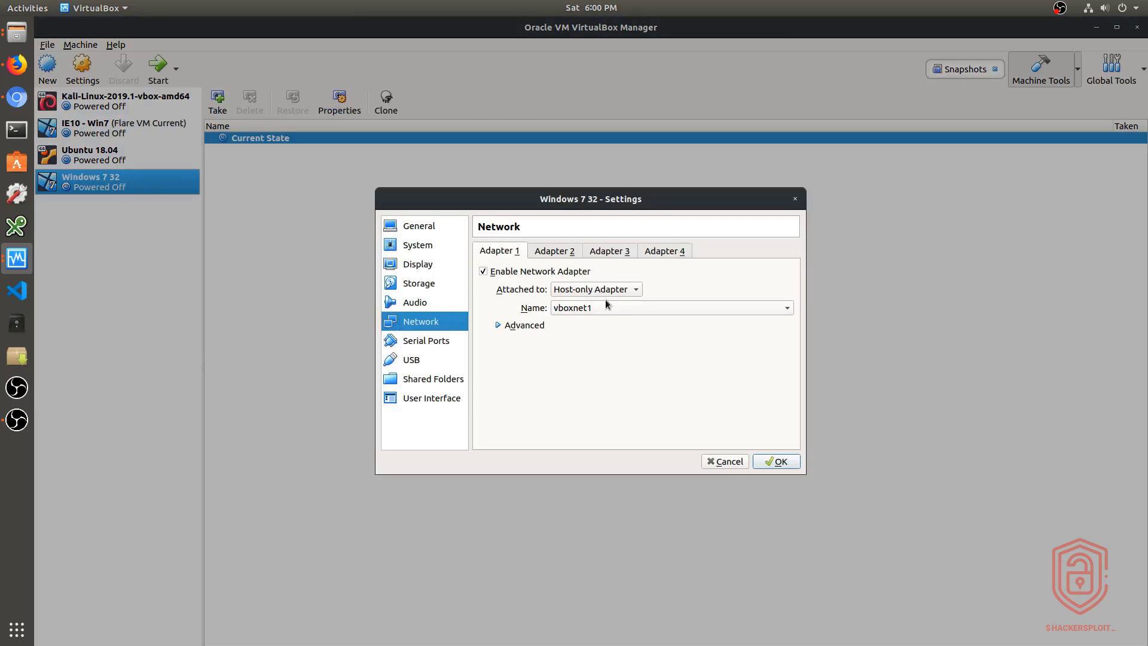
click(569, 291)
click(569, 292)
click(598, 307)
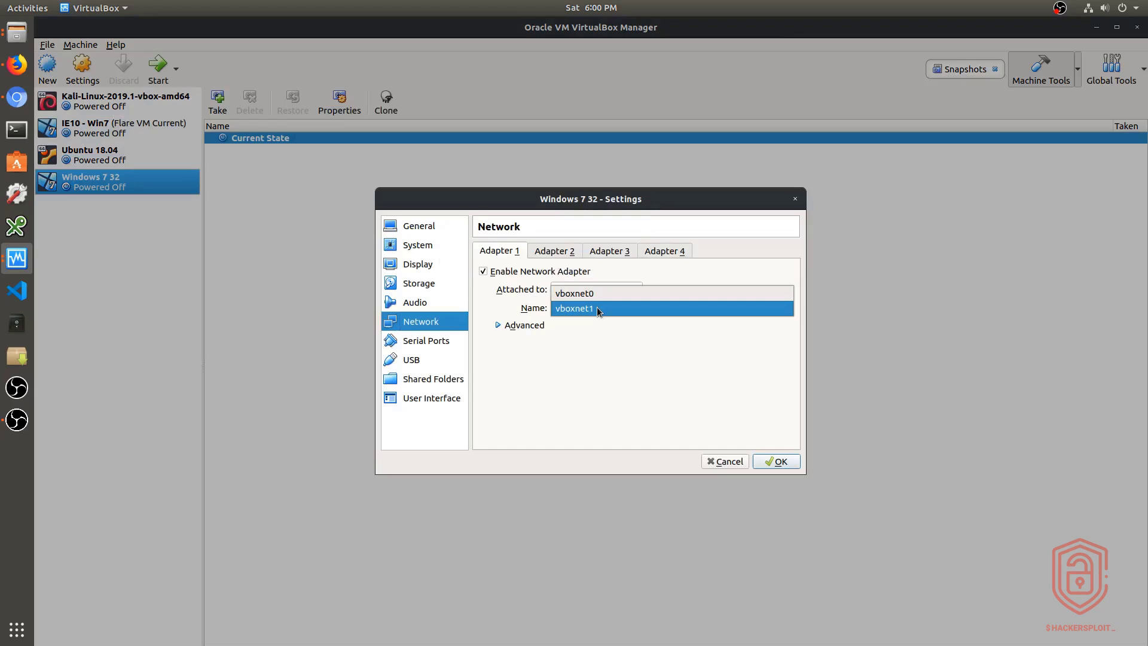
click(597, 308)
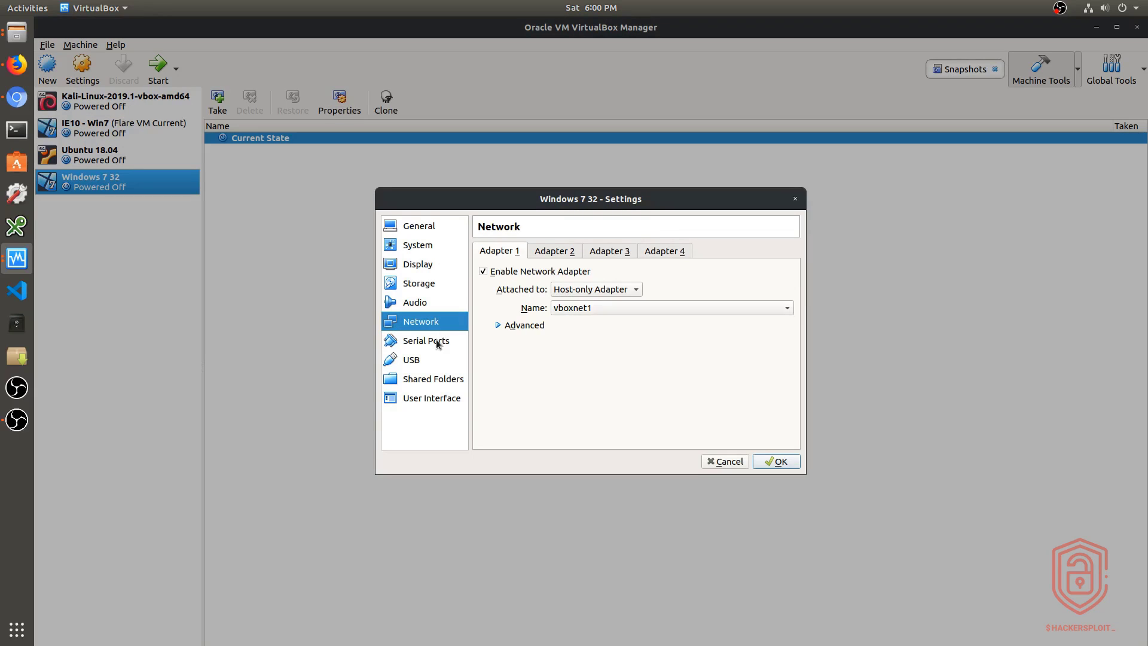
Check the auto-mounted Desktop shared folder and save the settings with OK
click(431, 377)
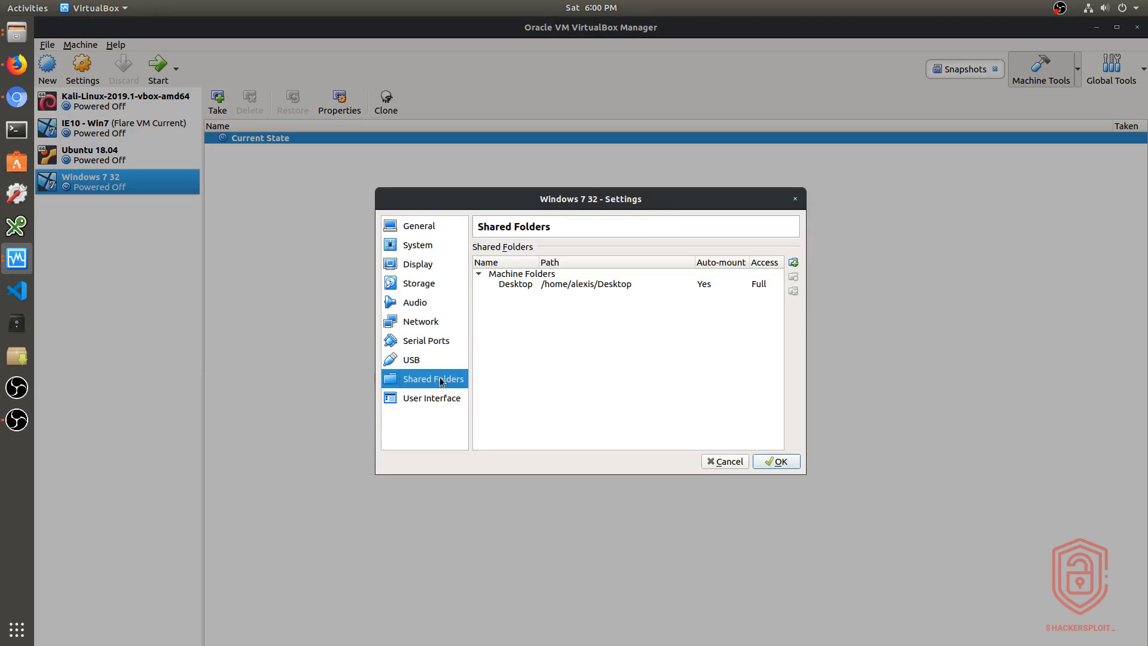
click(607, 287)
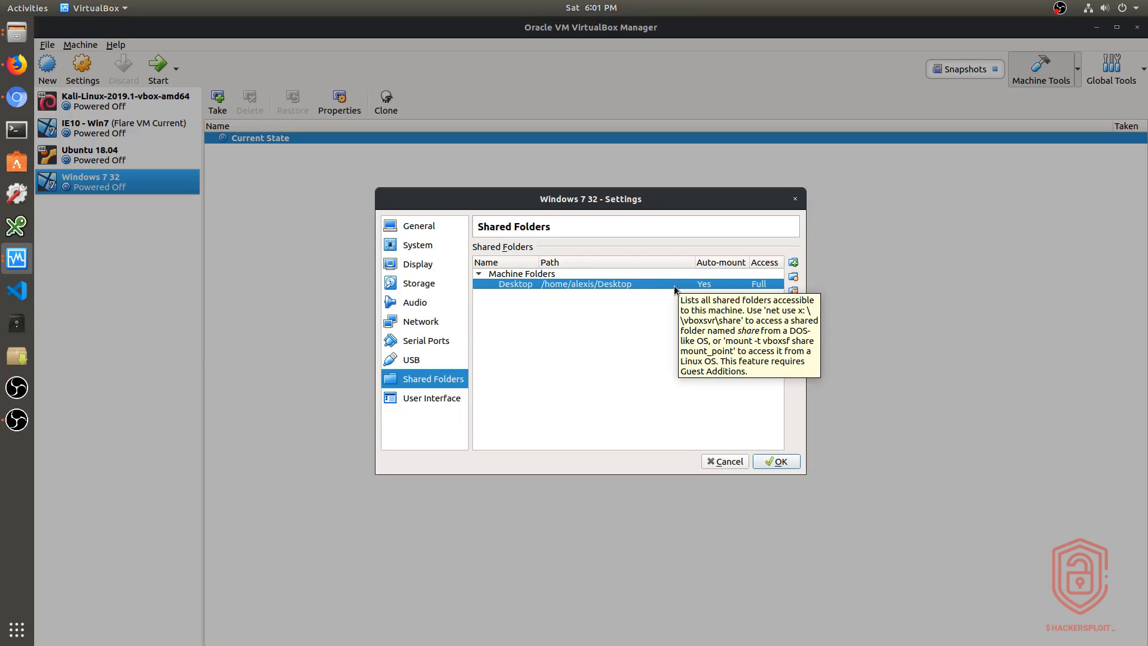
click(777, 461)
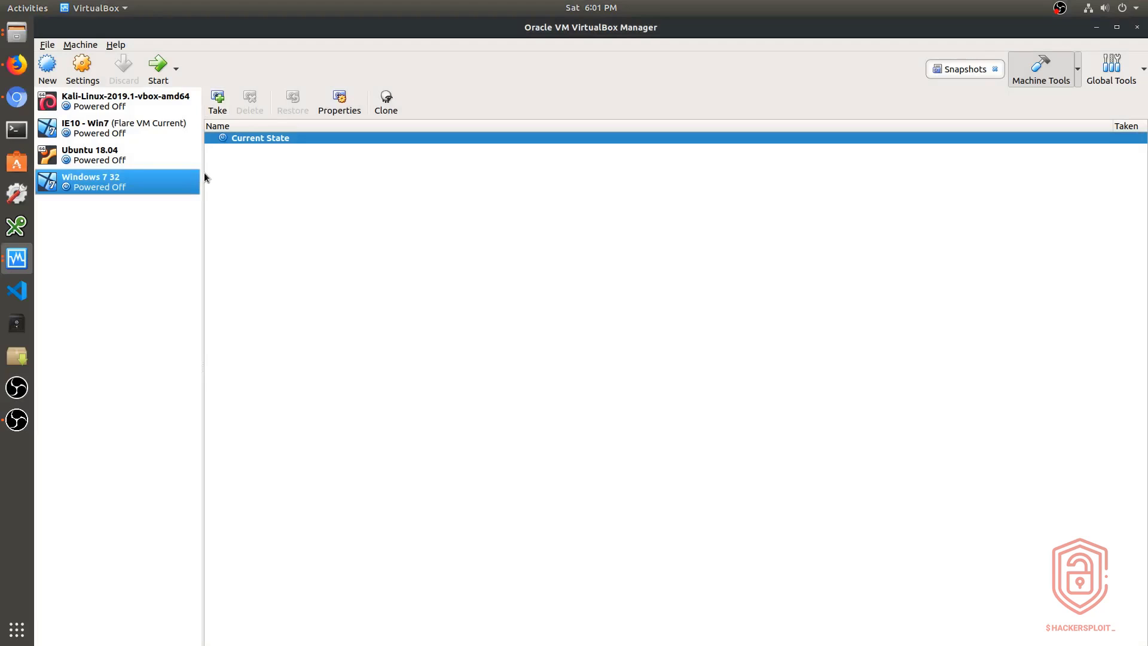
Widen the VM list and start the Windows 7 32 machine
mouse_move(204, 173)
mouse_down()
mouse_move(219, 171)
mouse_move(209, 170)
mouse_up()
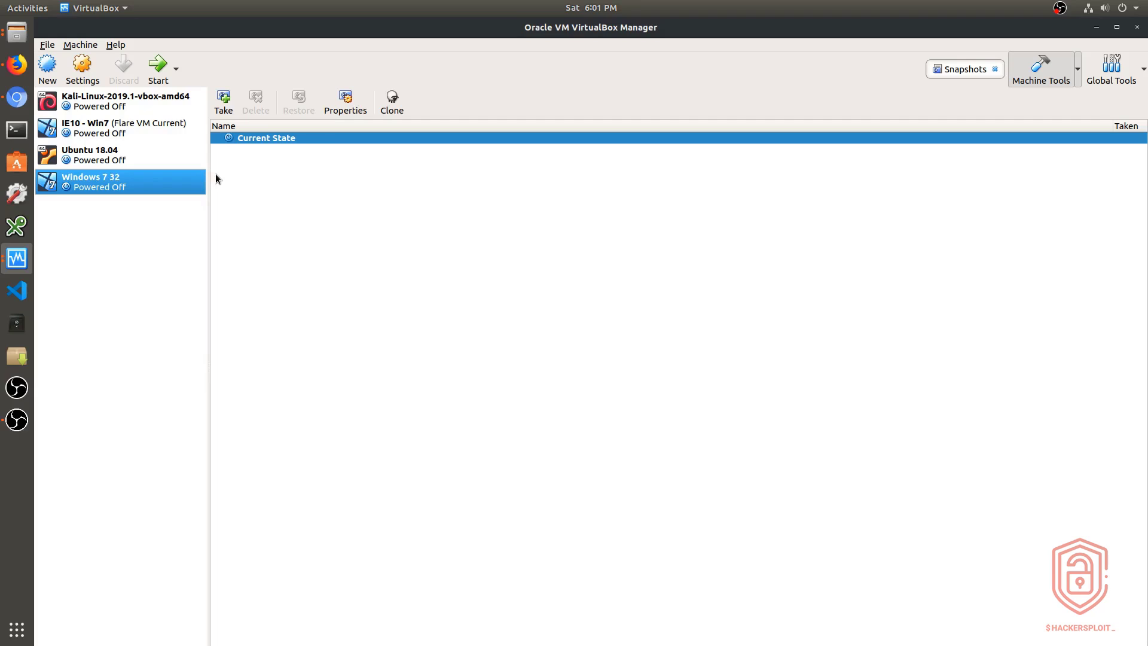
drag(209, 174, 214, 174)
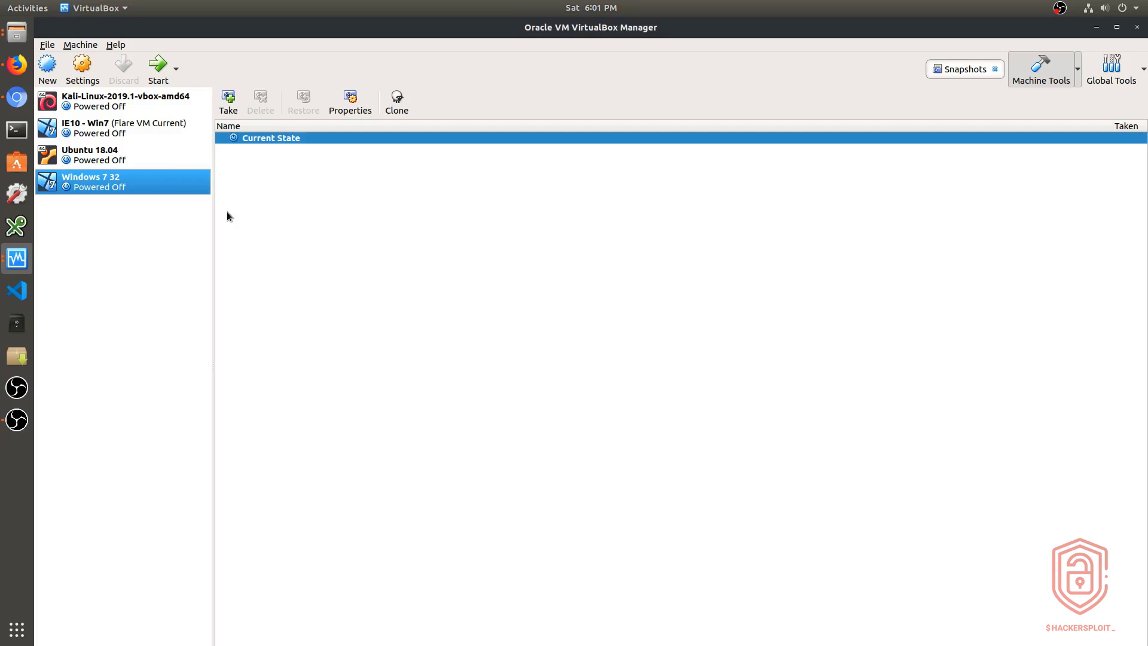
click(158, 66)
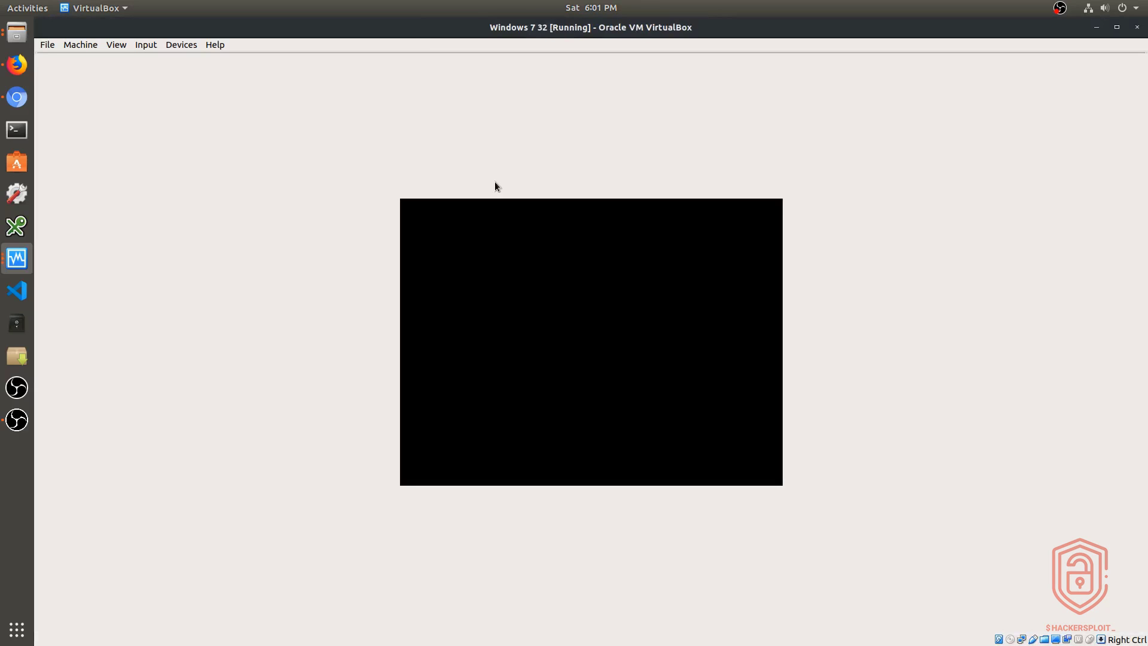
Dismiss the keyboard auto-capture notice and bring Chromium's Download virtual machines tab to the front
click(393, 64)
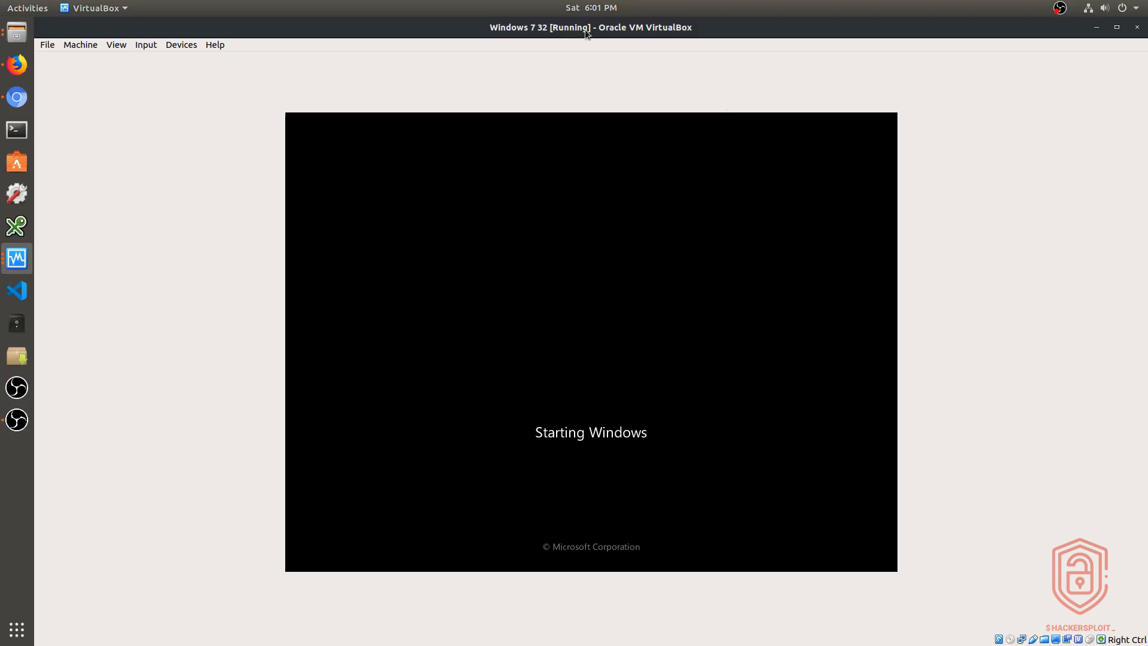
click(17, 97)
click(119, 50)
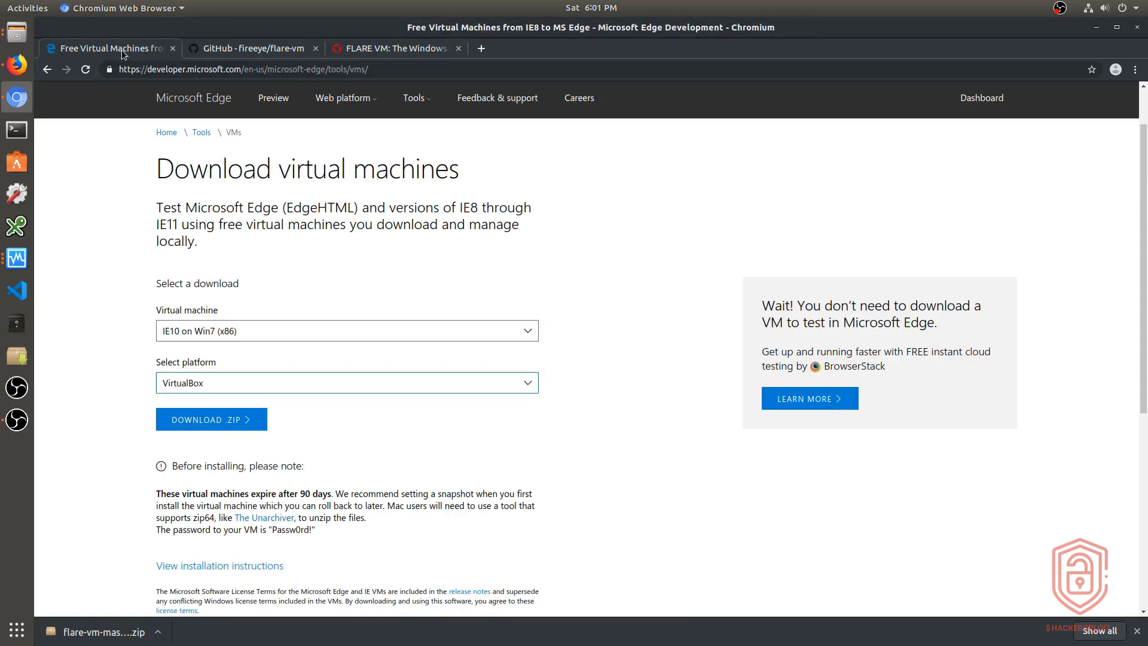
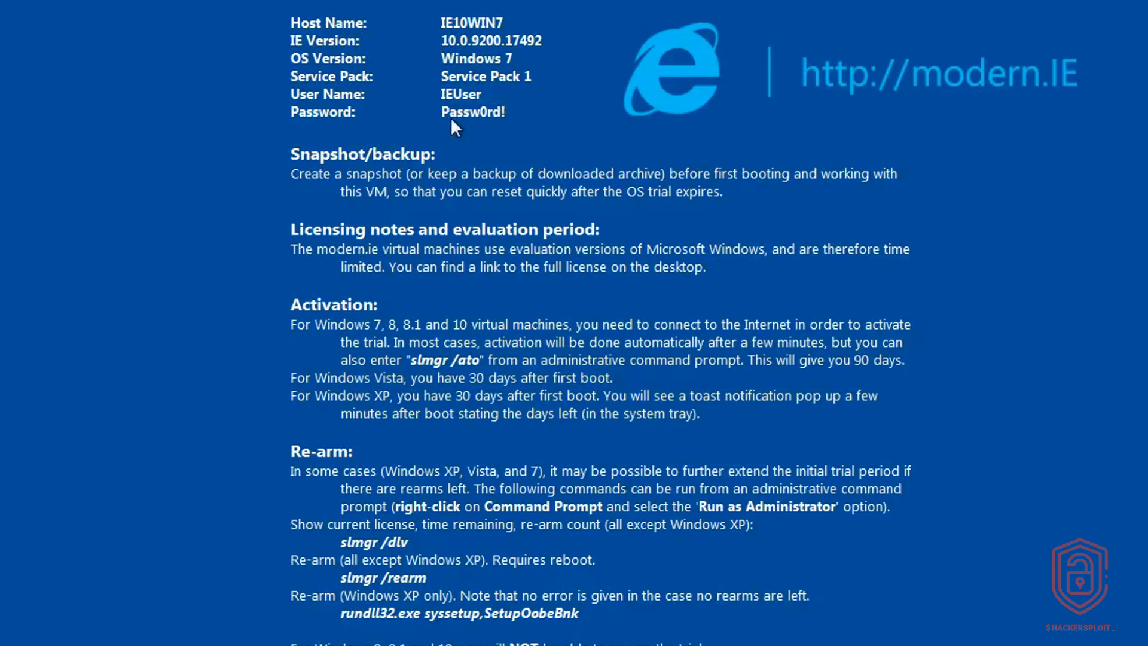
Open the shared host Desktop drive (F:) in Windows Explorer
drag(430, 114, 502, 115)
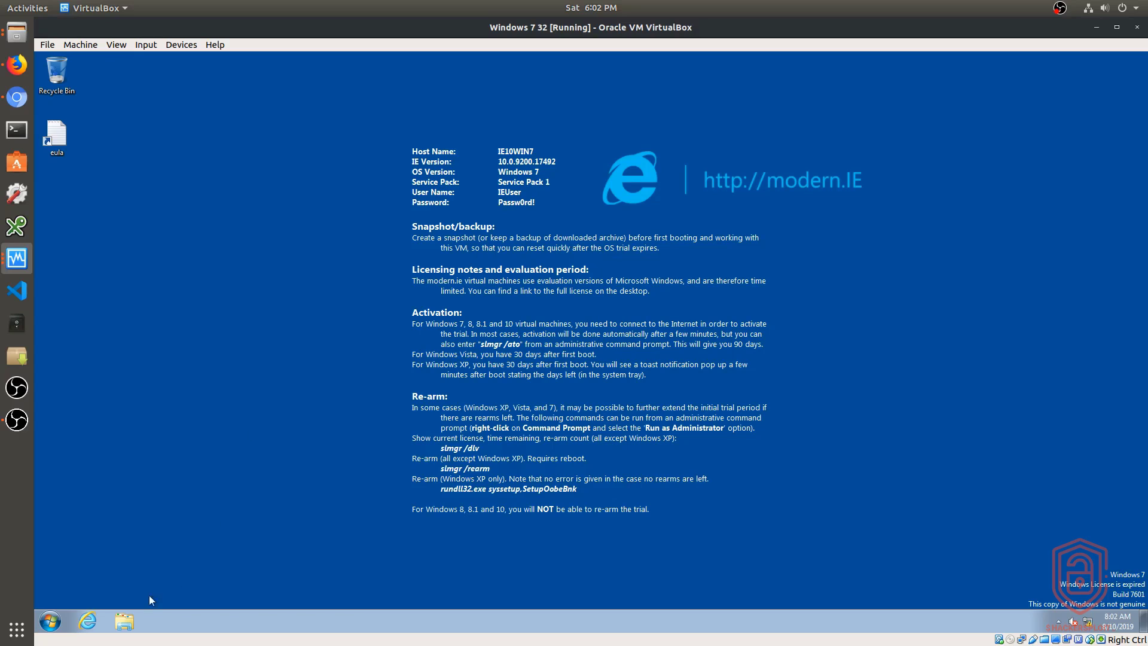
click(125, 622)
drag(564, 164, 565, 120)
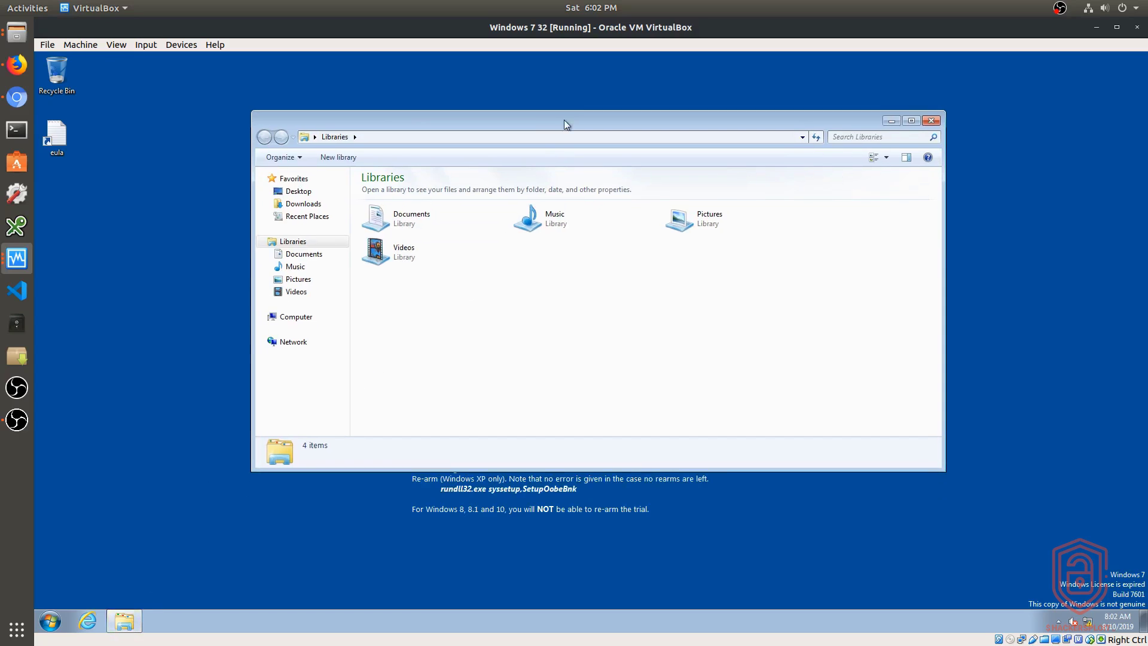
click(298, 316)
click(424, 300)
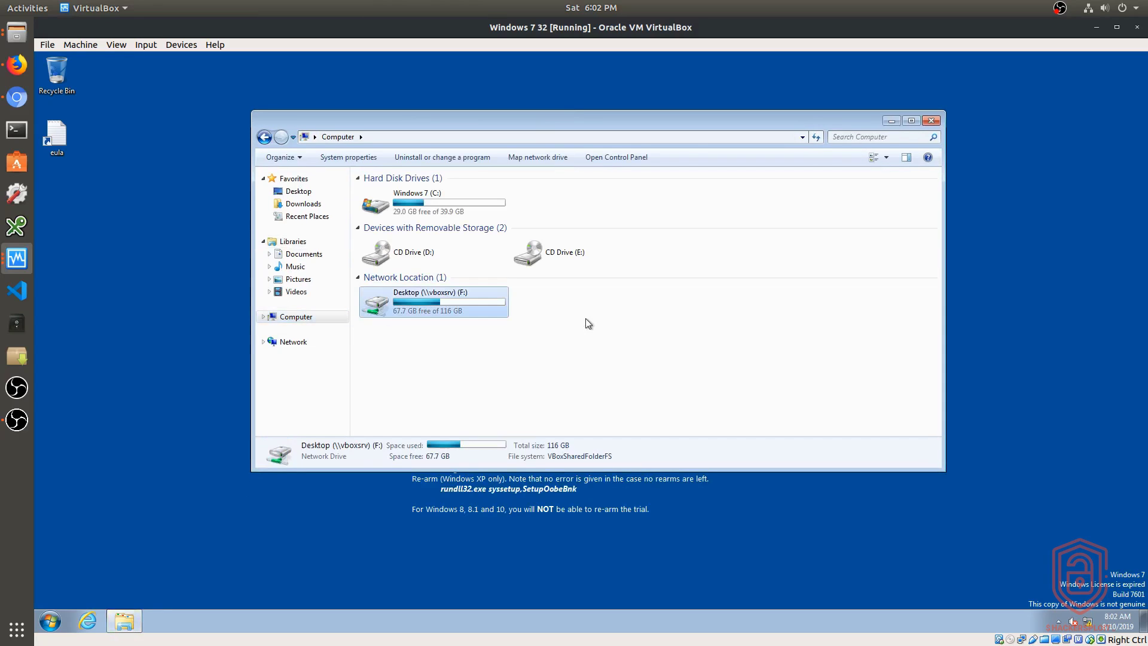
key(Return)
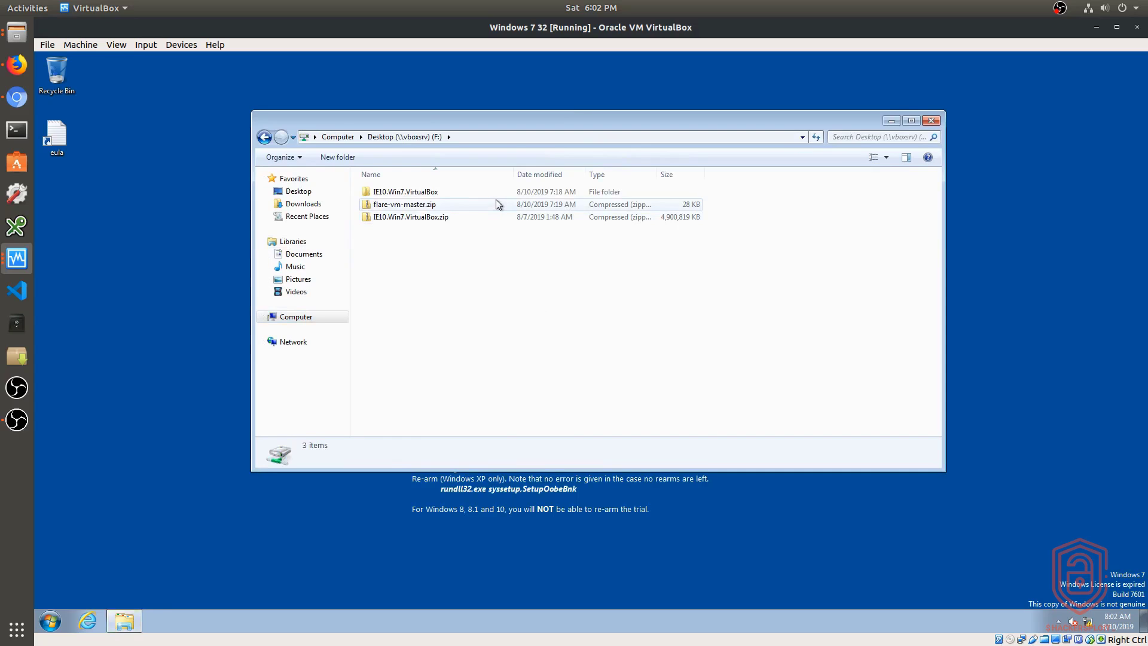
Copy flare-vm-master.zip onto the Windows 7 desktop and close Explorer
click(496, 205)
drag(466, 210, 183, 230)
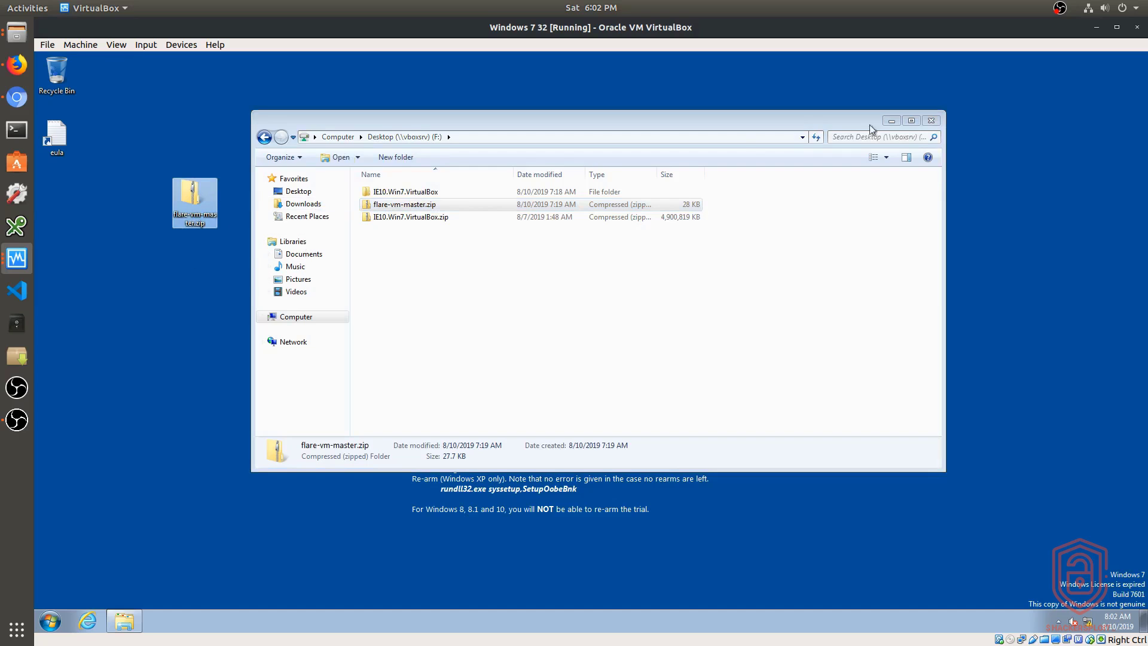
click(931, 120)
Remove the Desktop shared folder from the machine's Shared Folders settings and confirm with OK
click(97, 45)
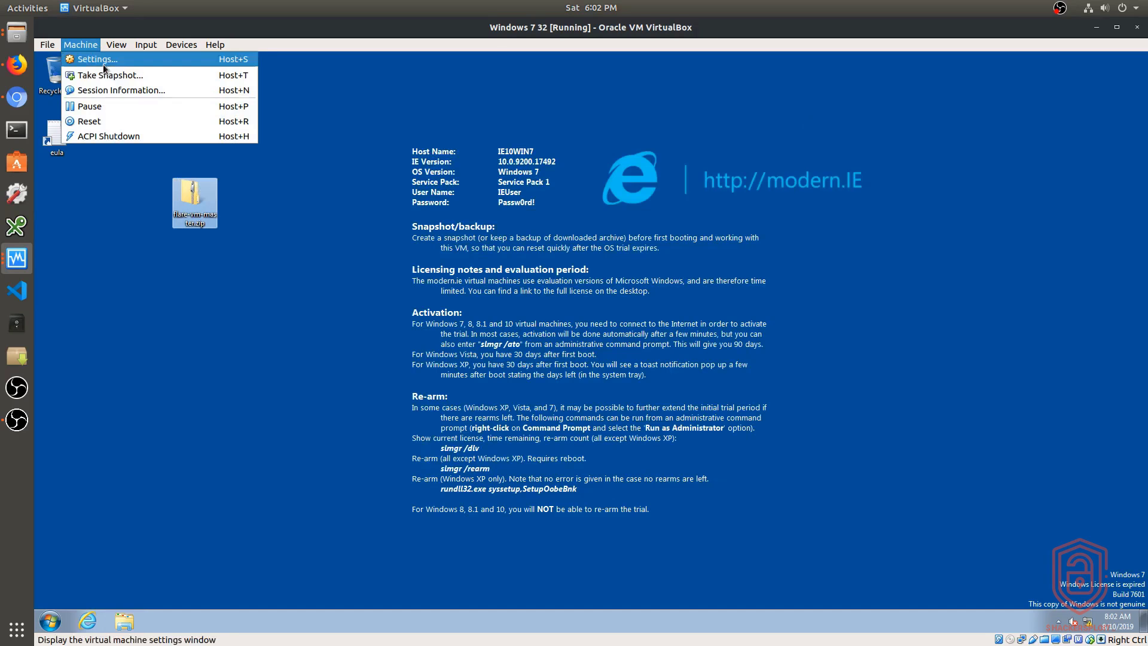
click(103, 58)
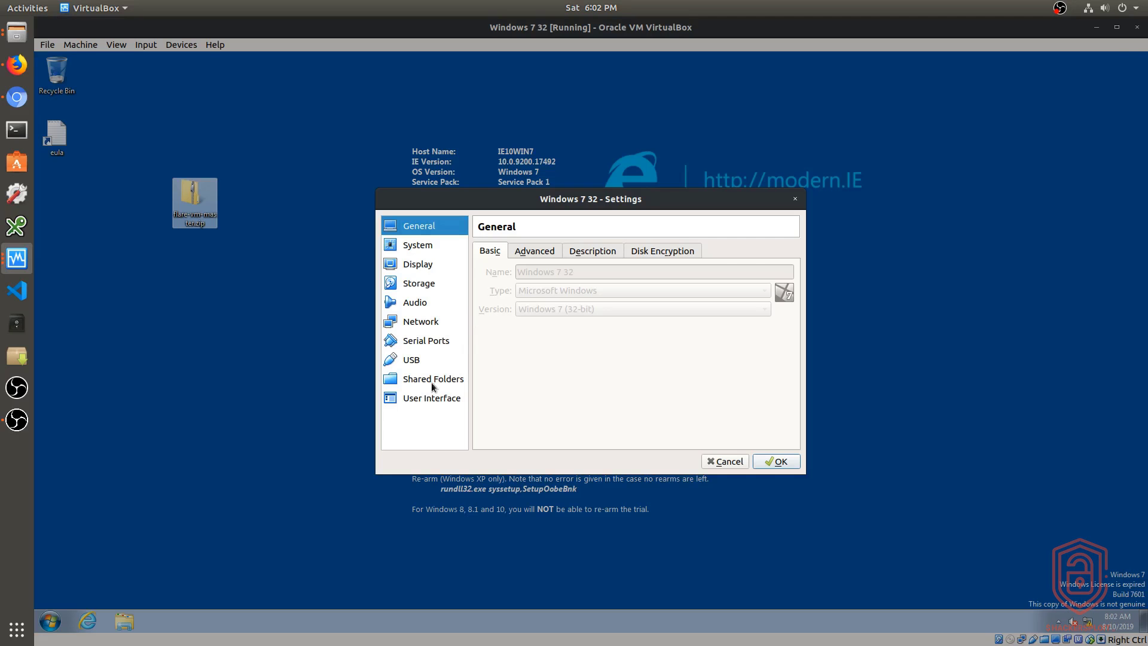
click(432, 383)
click(685, 285)
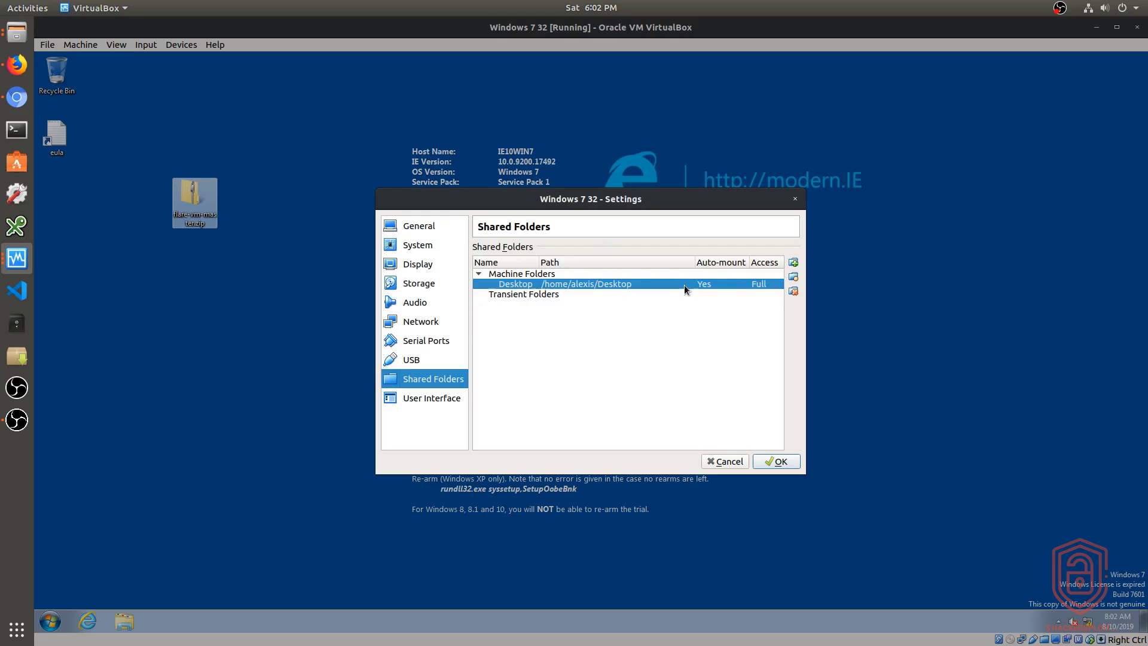
click(793, 291)
click(780, 461)
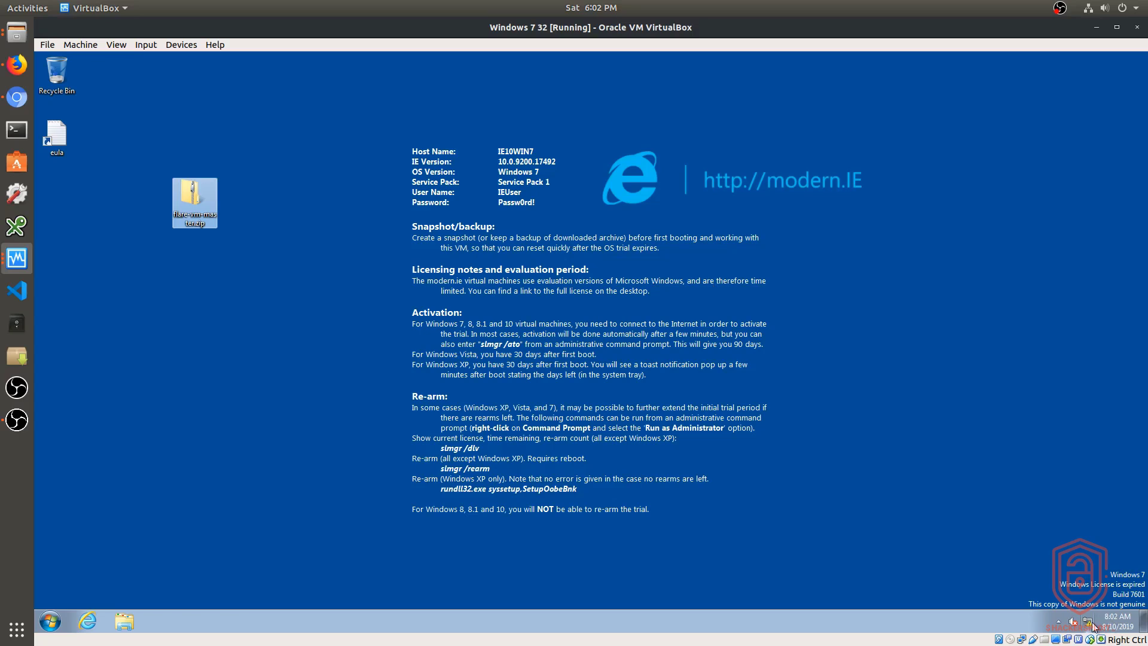
mouse_move(1092, 625)
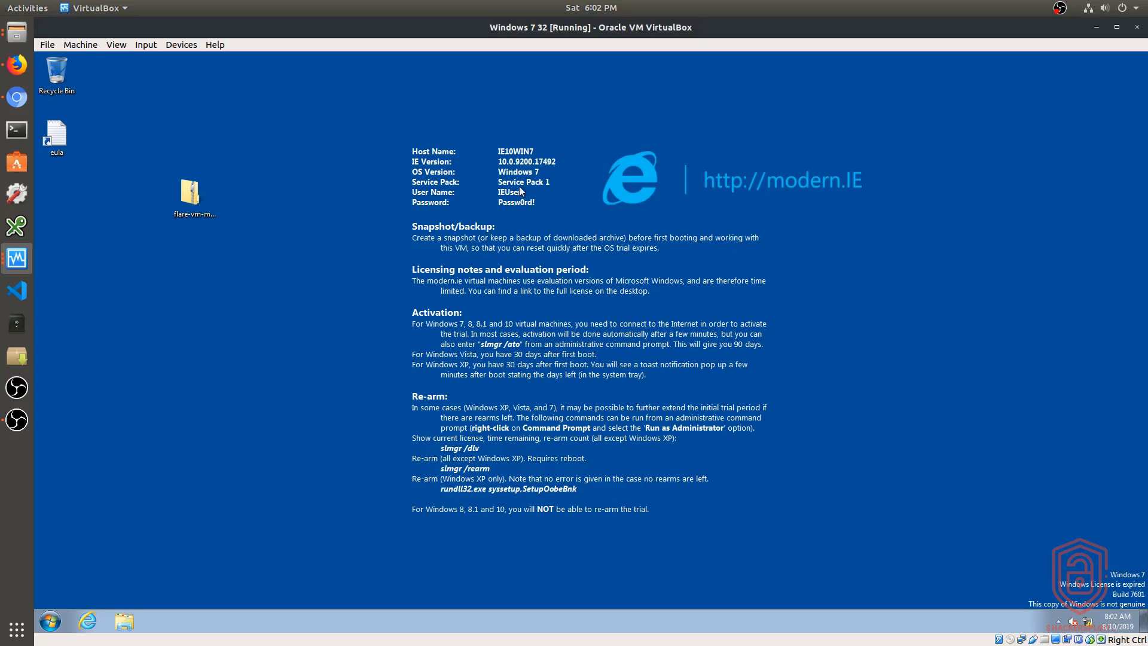
Extract flare-vm-master.zip into a flare-vm-master folder on the desktop
right_click(205, 194)
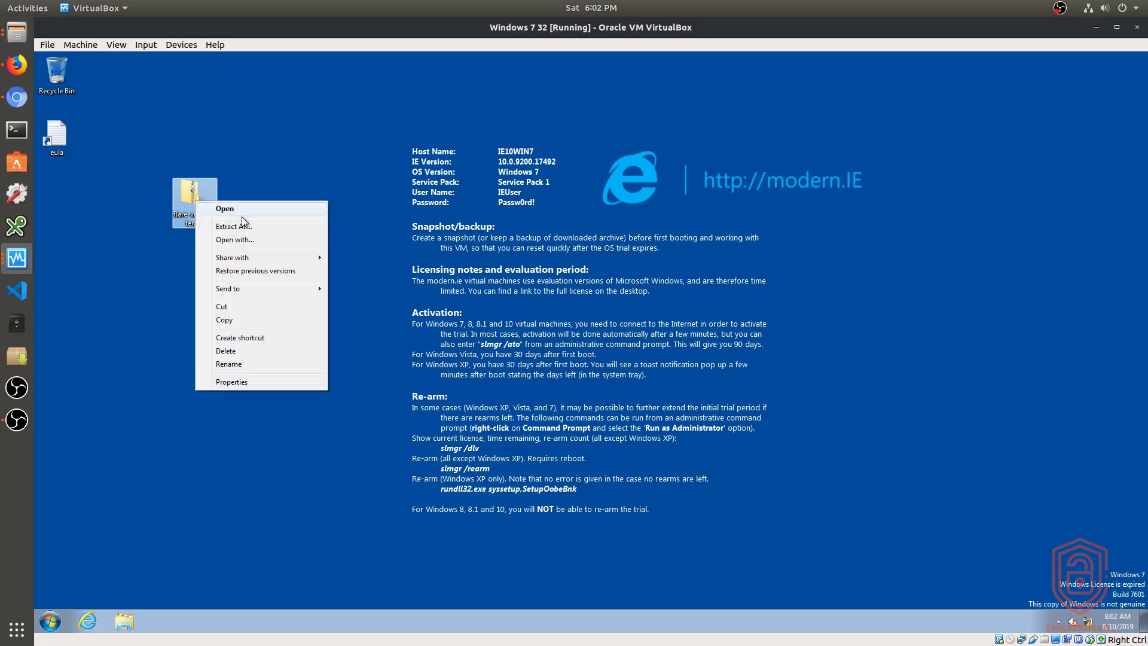
click(263, 226)
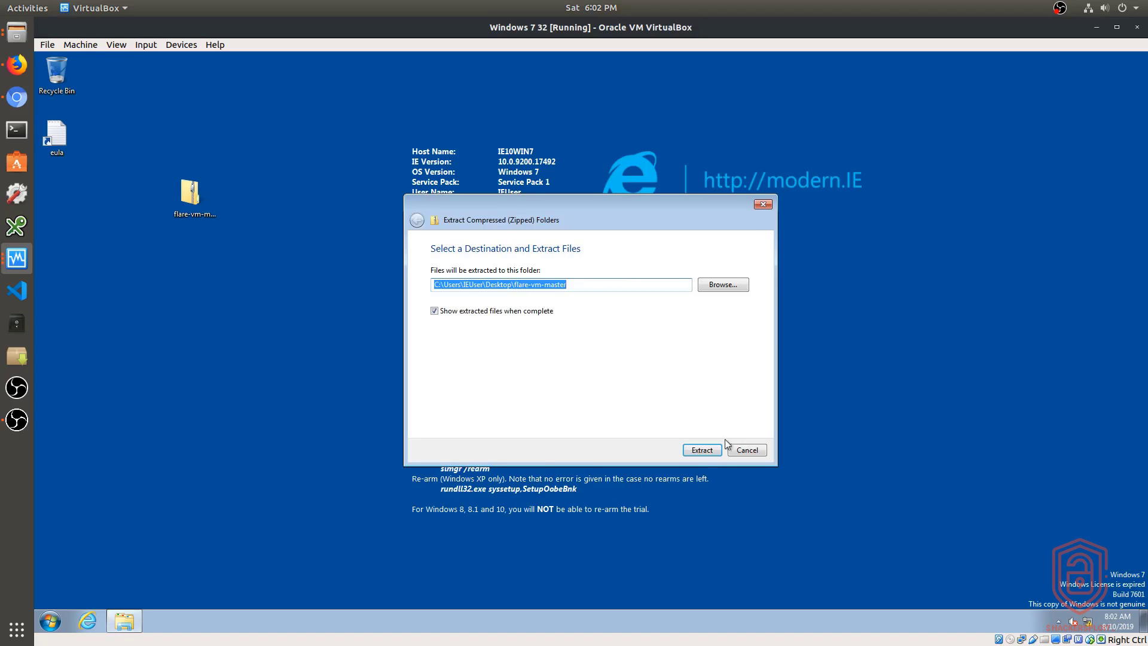
click(704, 449)
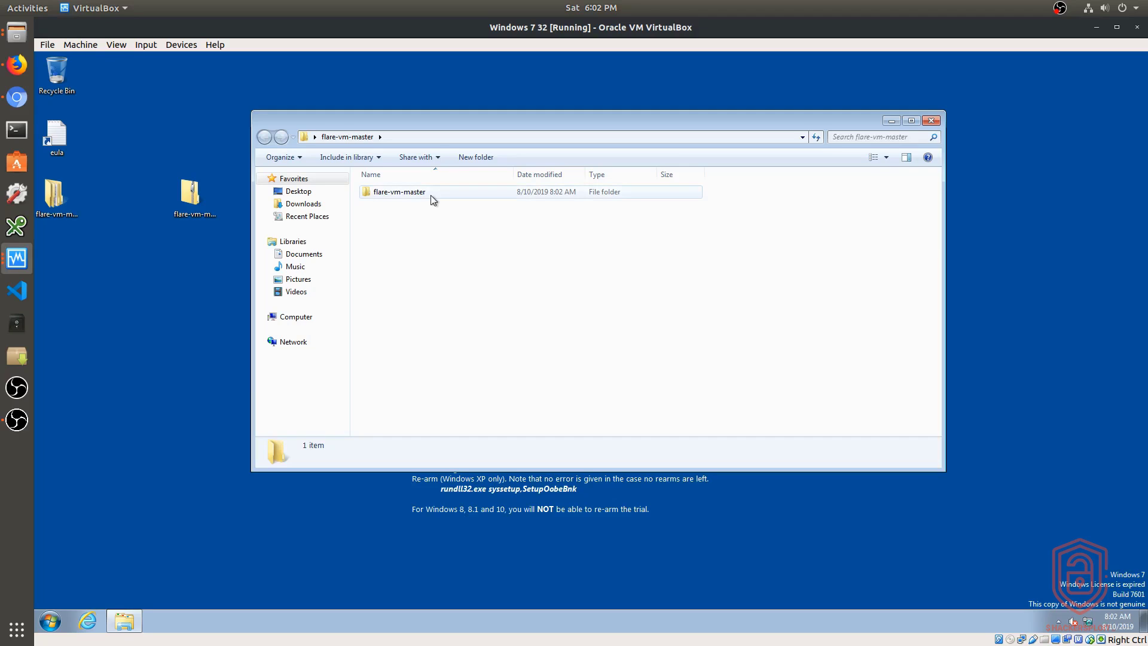
Close the extracted folder window and place the zip beneath the new folder
drag(461, 125, 459, 110)
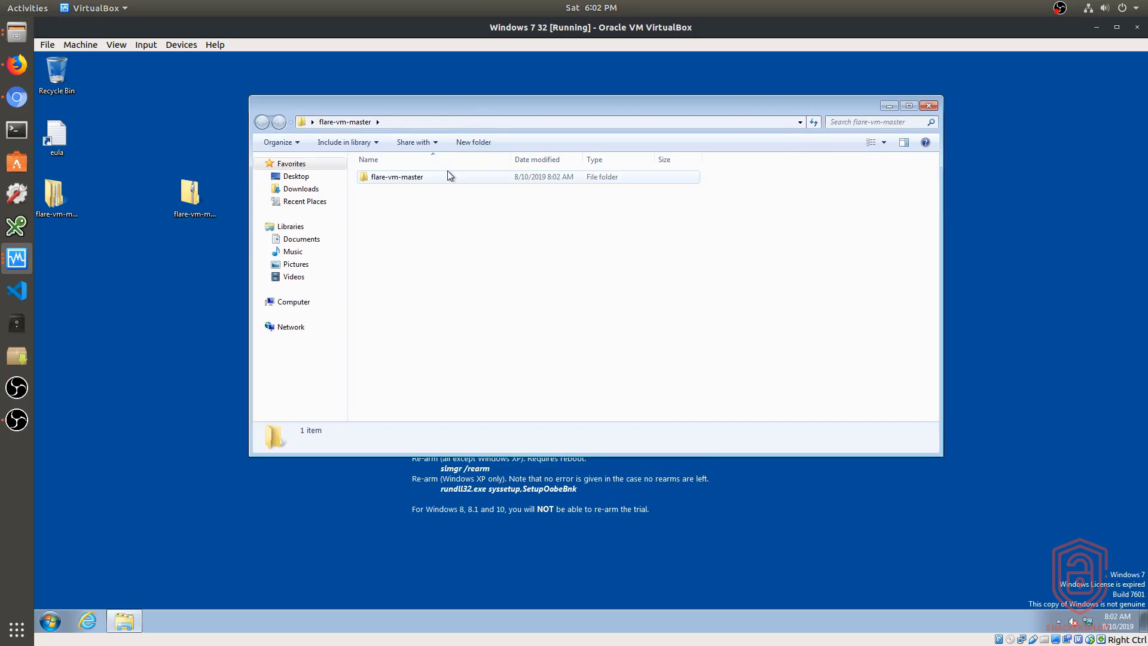
drag(483, 105, 476, 131)
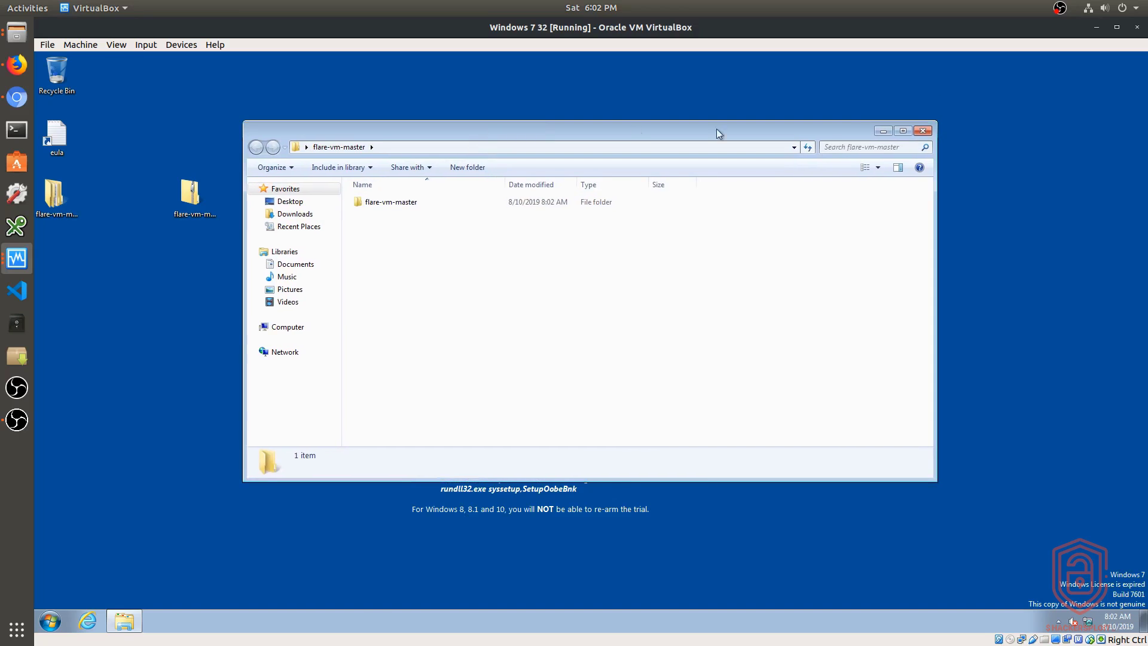
click(923, 131)
drag(191, 196, 52, 258)
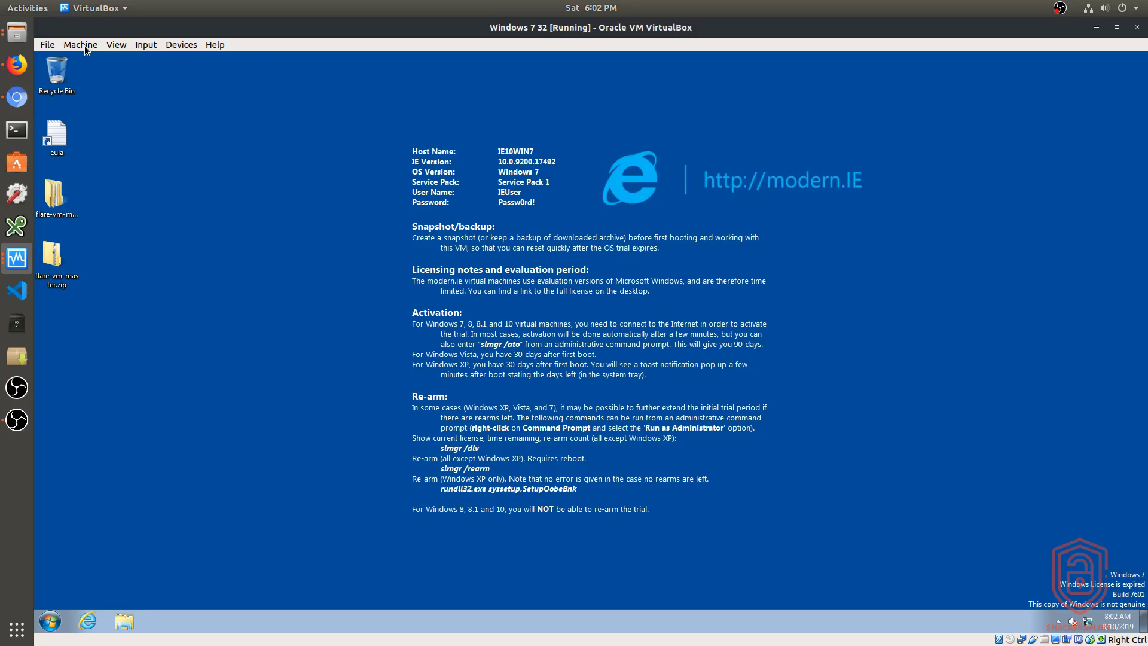
Browse into flare-vm-master\flare-vm-master to locate install.ps1, then close the folder window
click(84, 45)
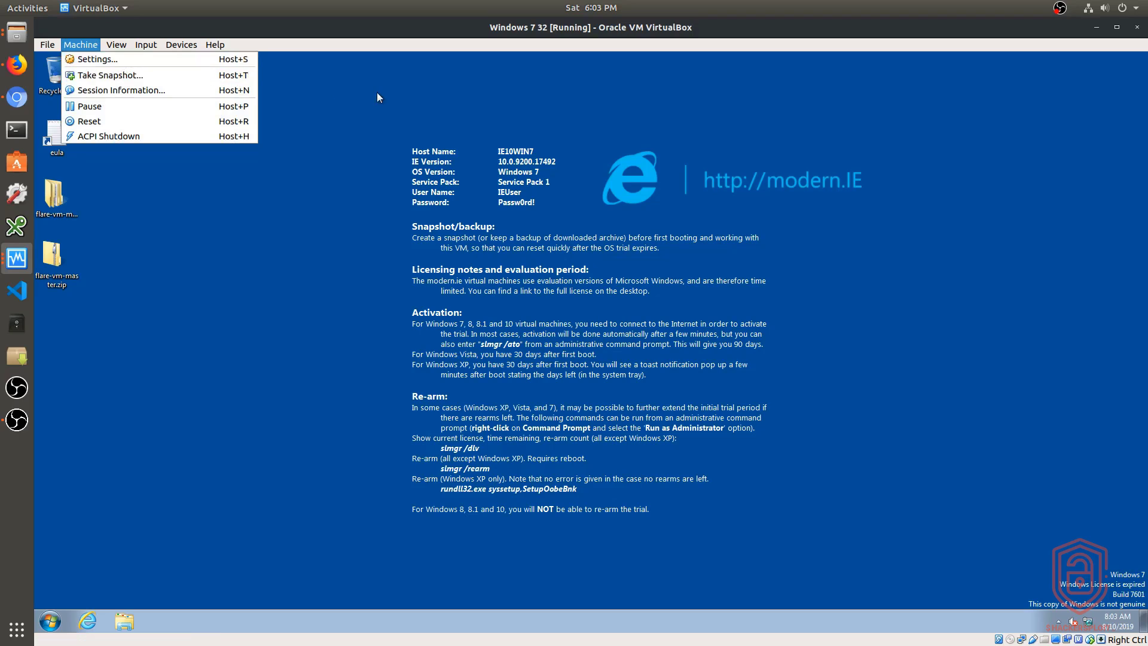
click(345, 113)
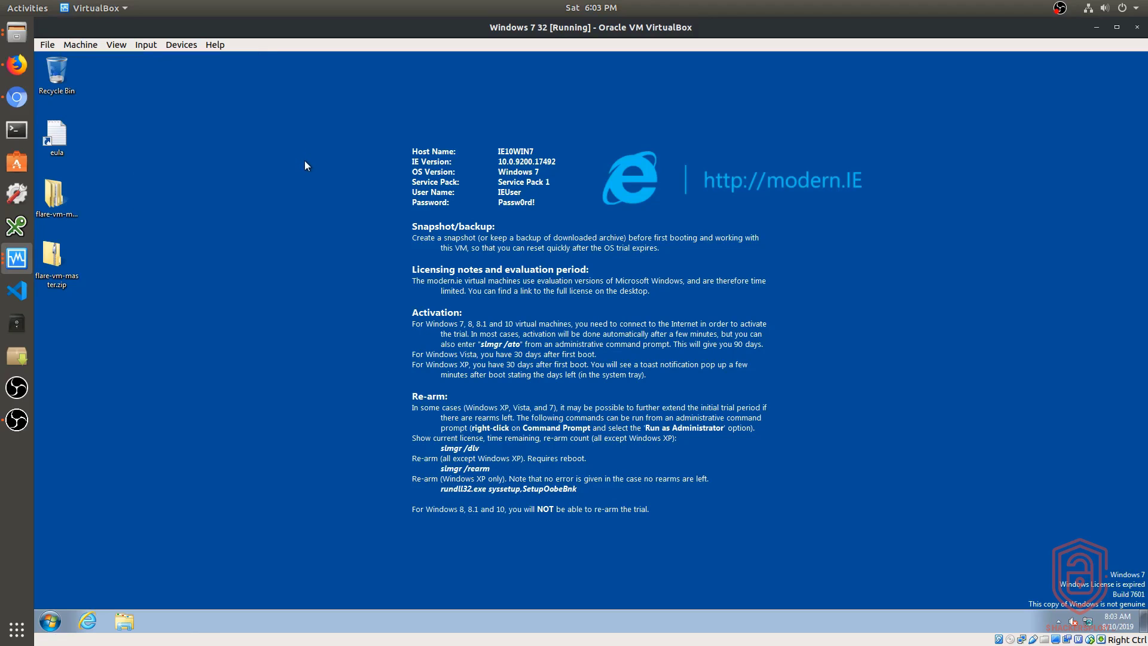
double_click(54, 194)
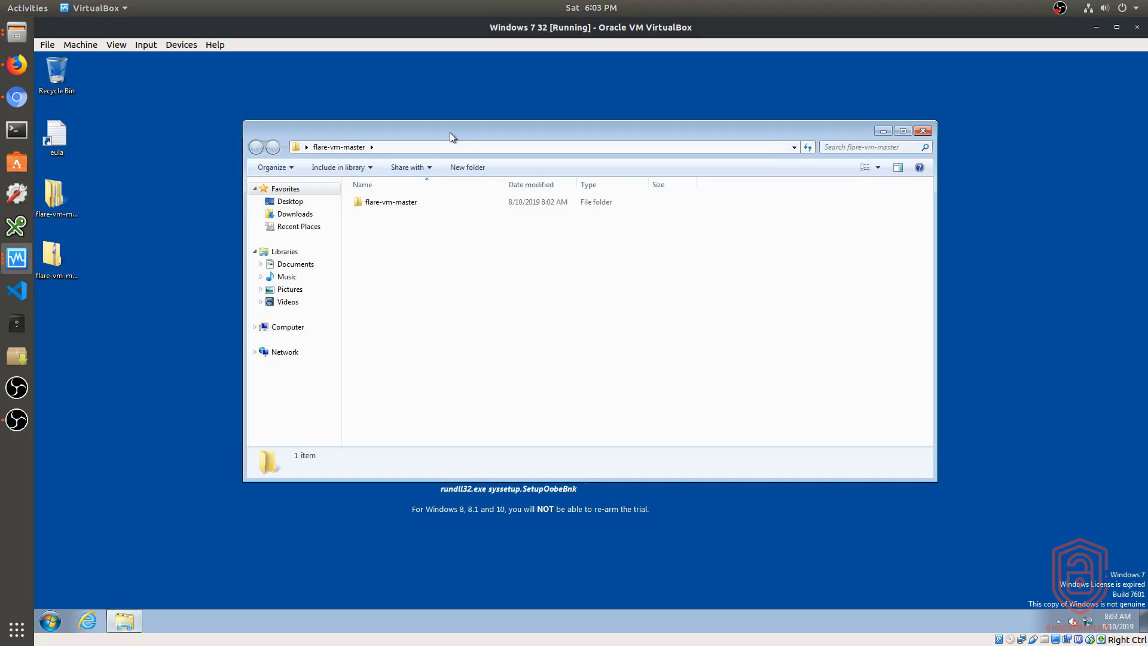
double_click(437, 183)
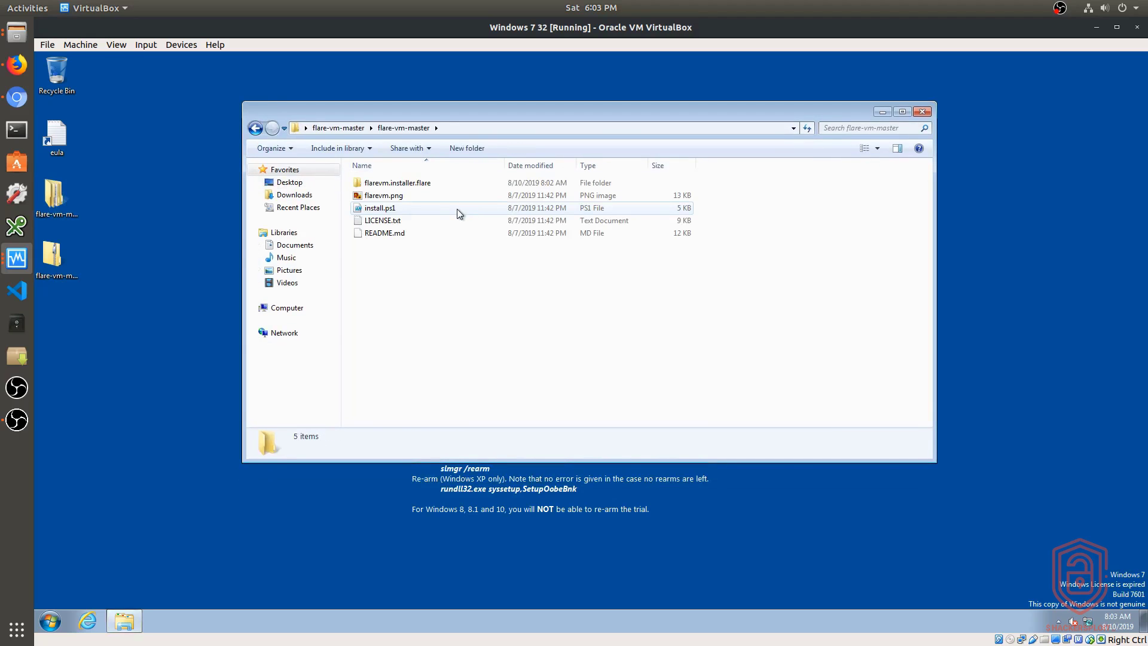
click(456, 208)
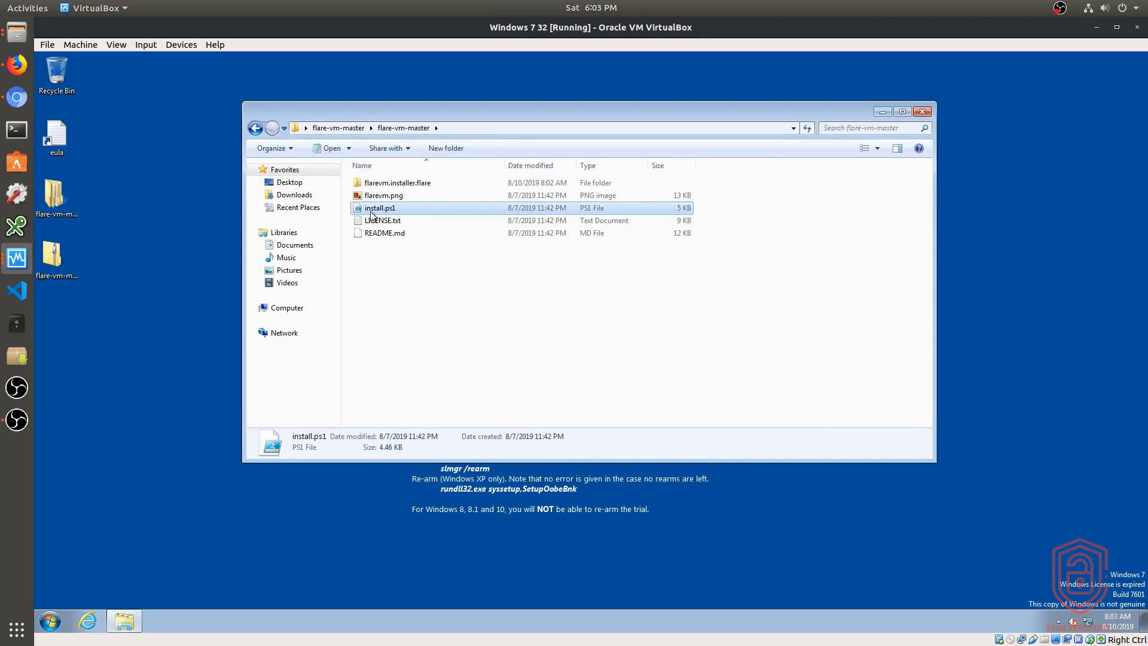
drag(583, 112, 583, 99)
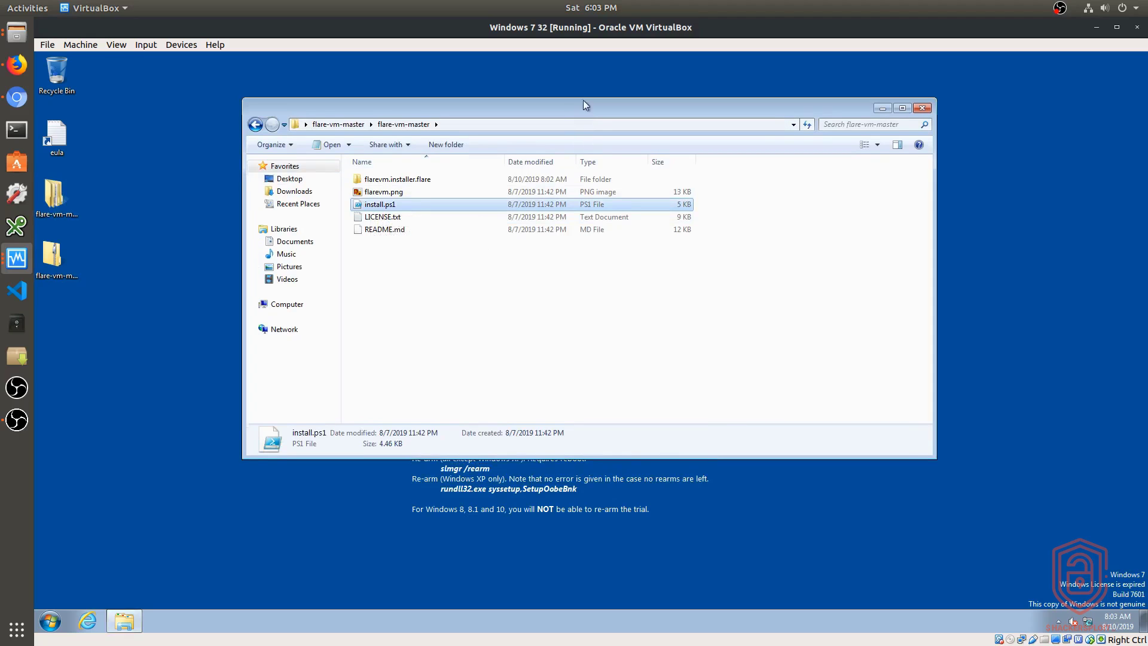
click(921, 100)
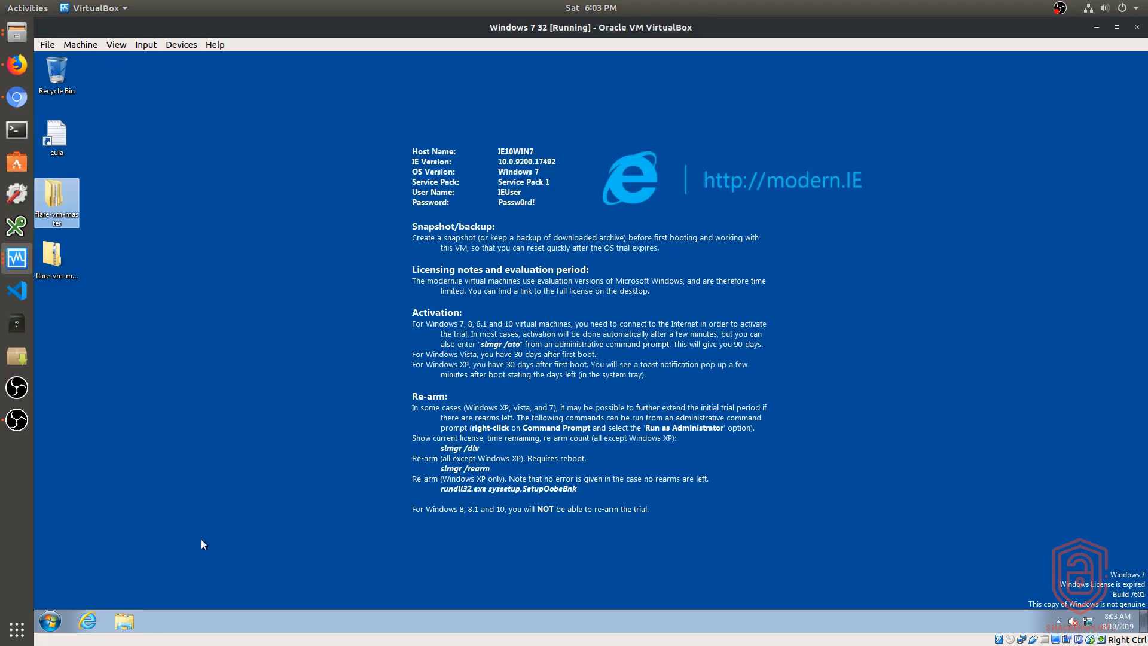
Run Windows PowerShell as administrator from a 'power' Start search and centre its window
click(65, 614)
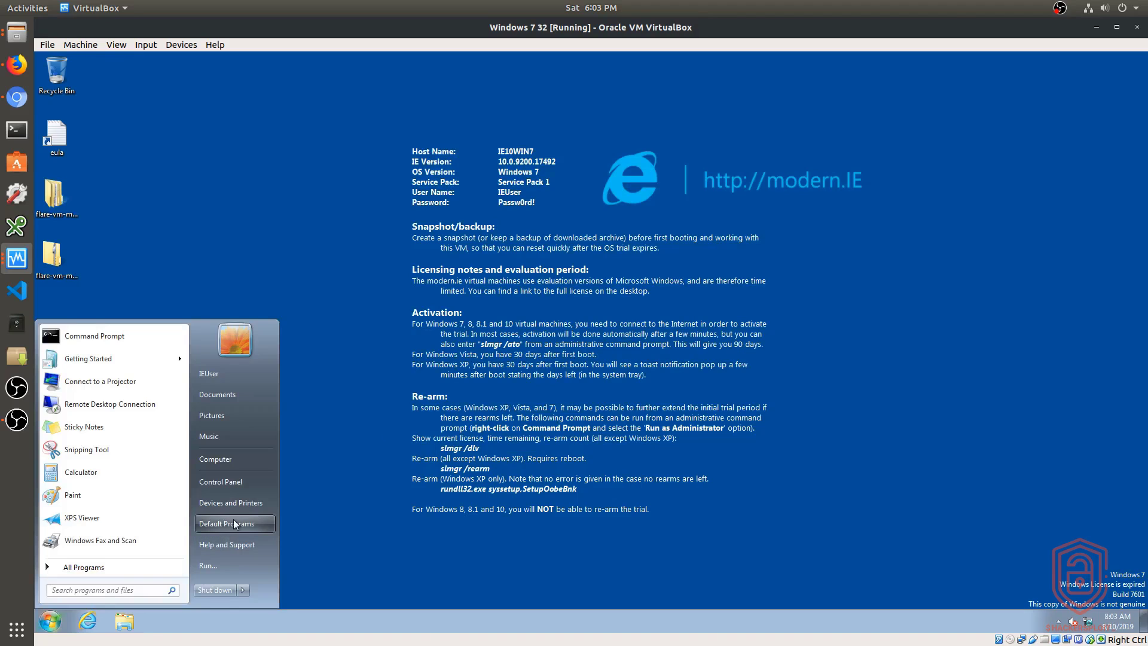
text(power)
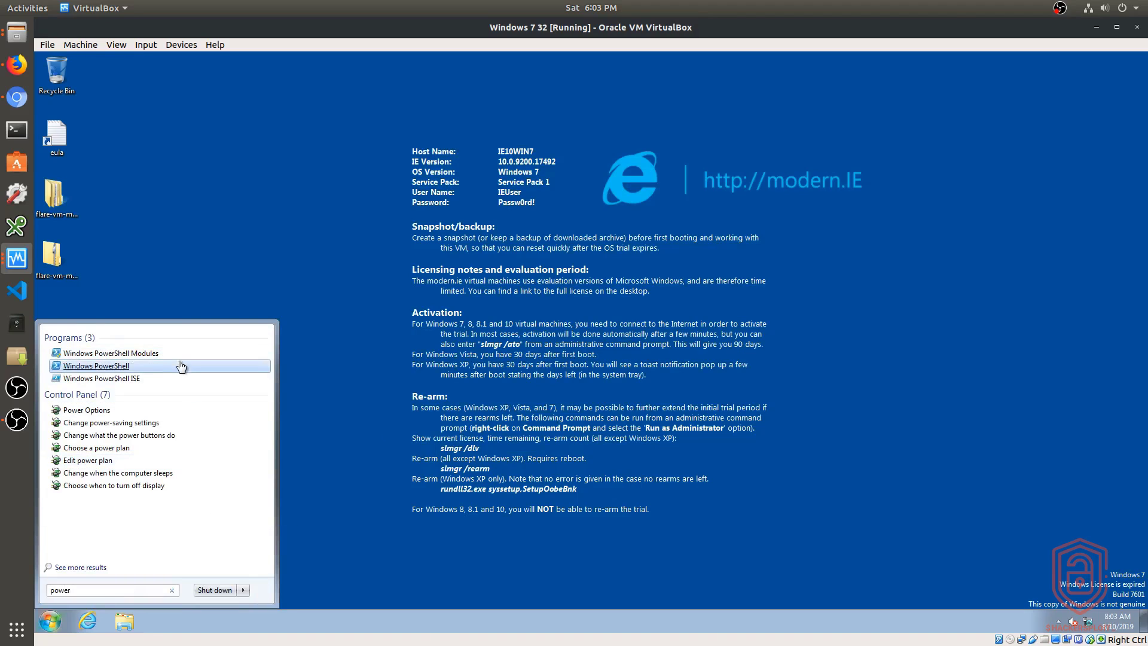
right_click(135, 366)
click(186, 399)
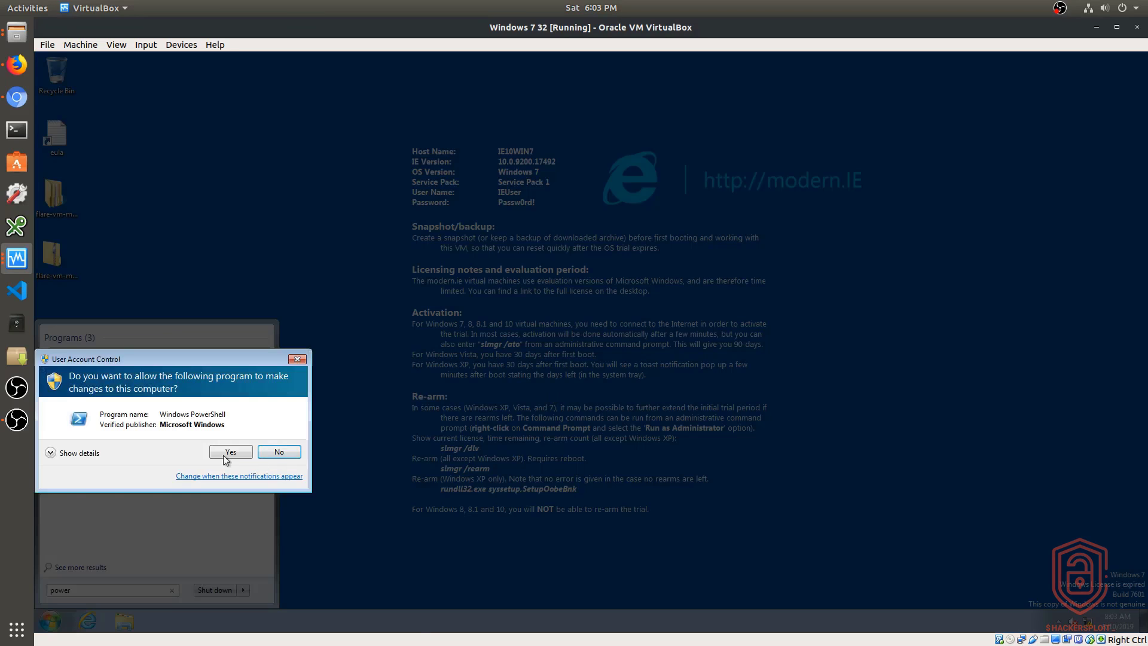
click(230, 453)
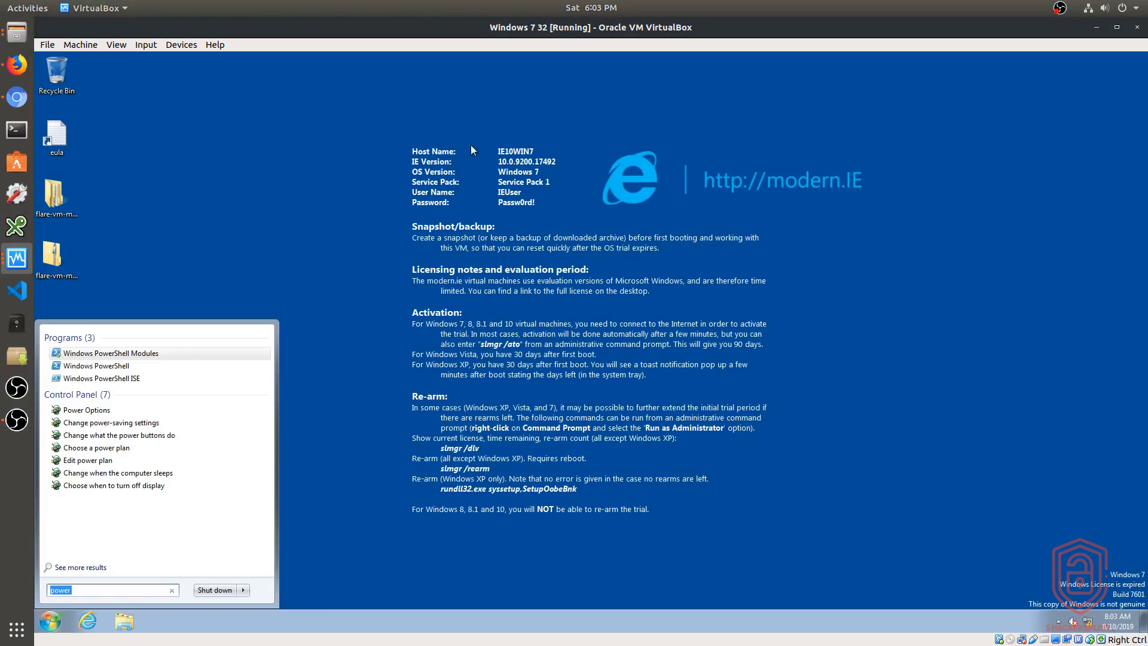
drag(490, 136, 704, 132)
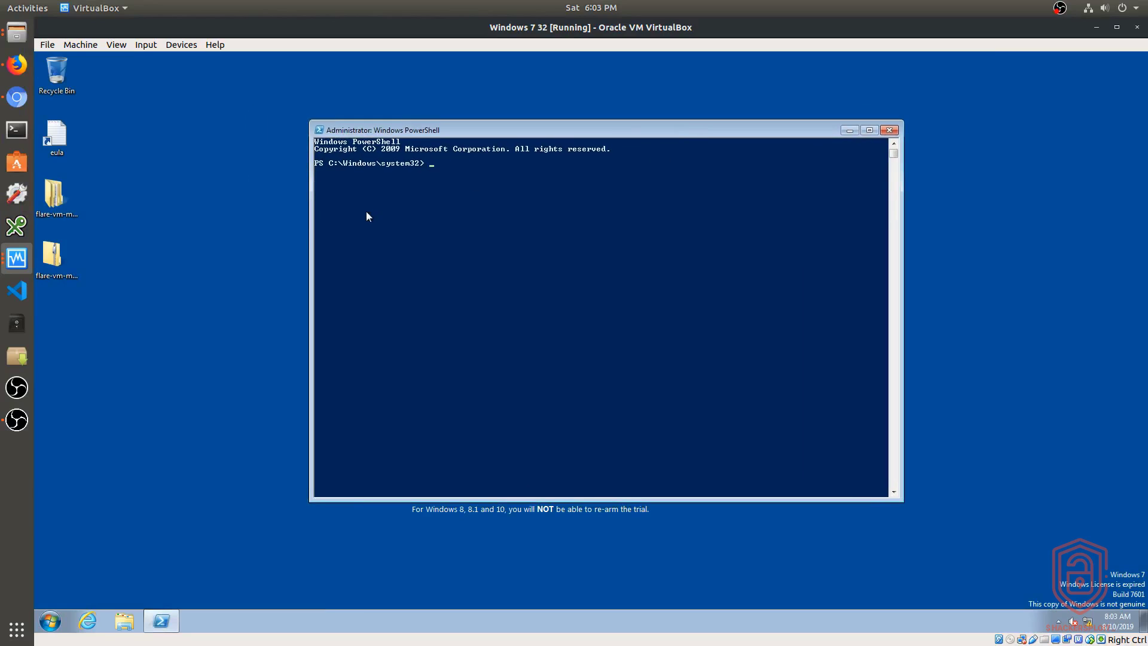
click(239, 240)
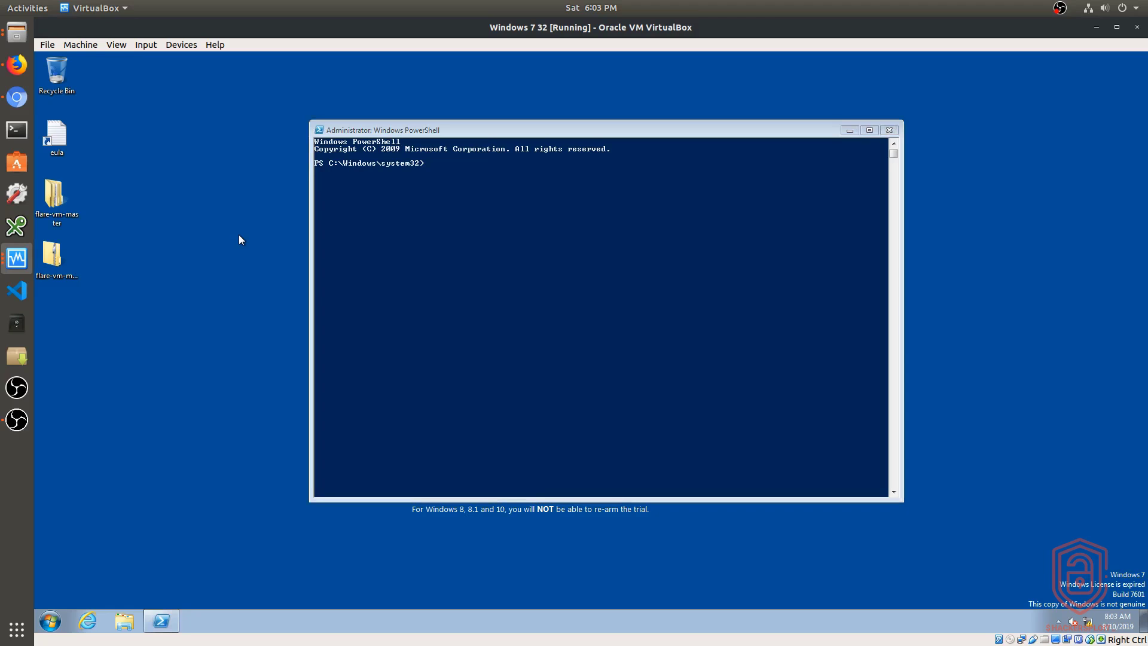
Launch services.msc maximized and widen the Name column
key(super+r)
text(ser)
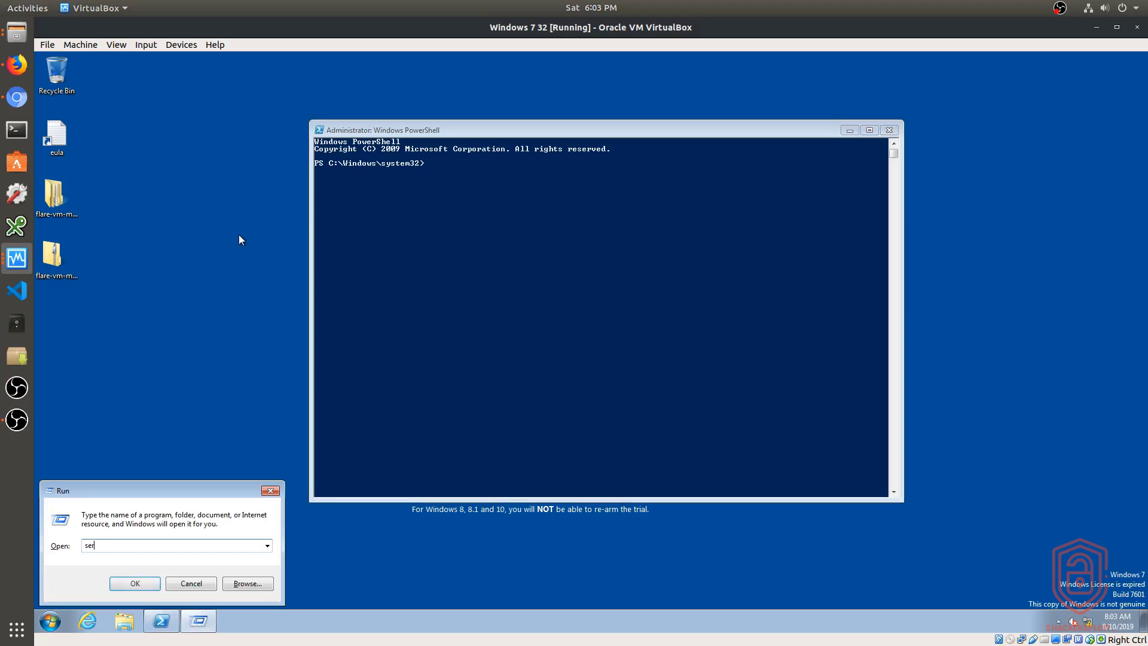
text(vices.msc)
key(Return)
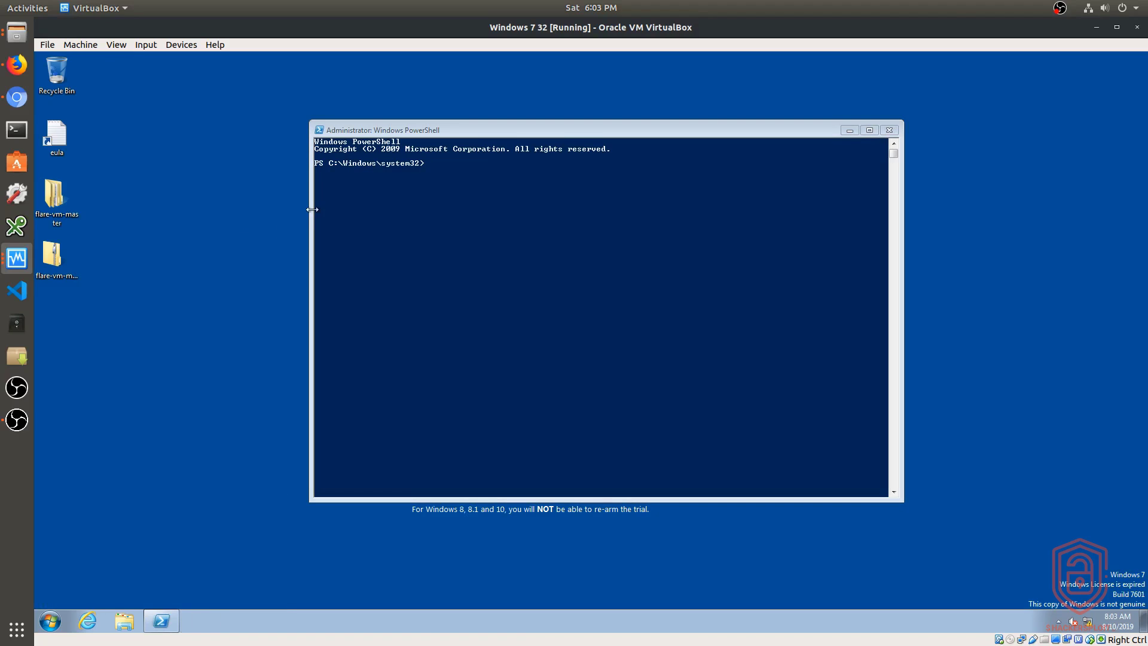
drag(392, 98, 481, 100)
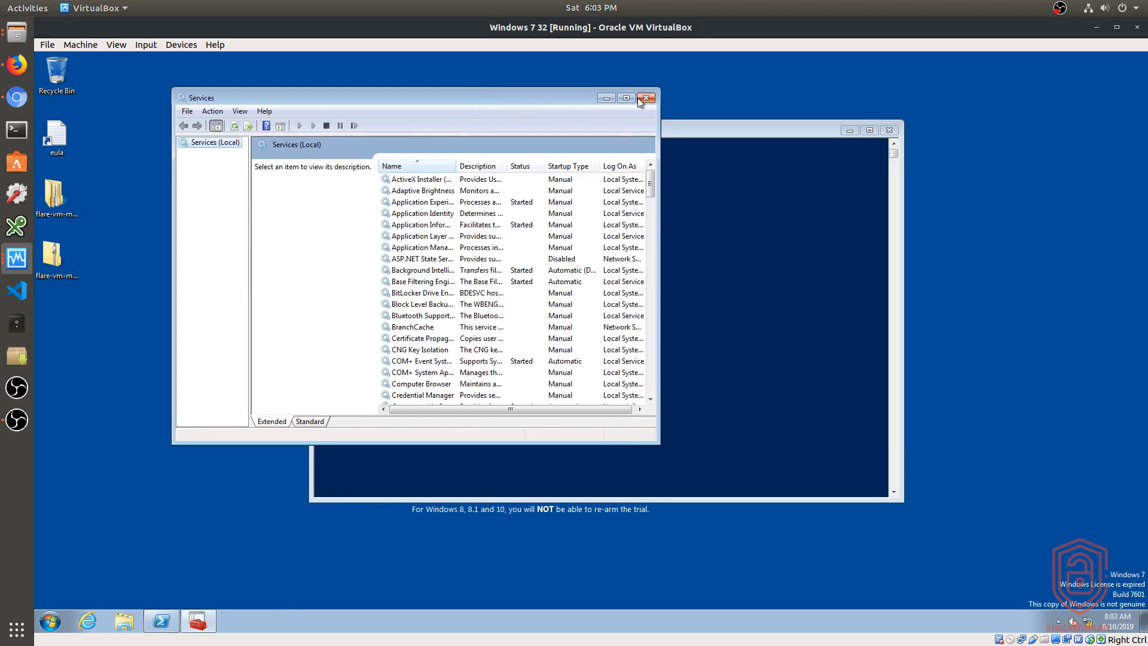
click(626, 97)
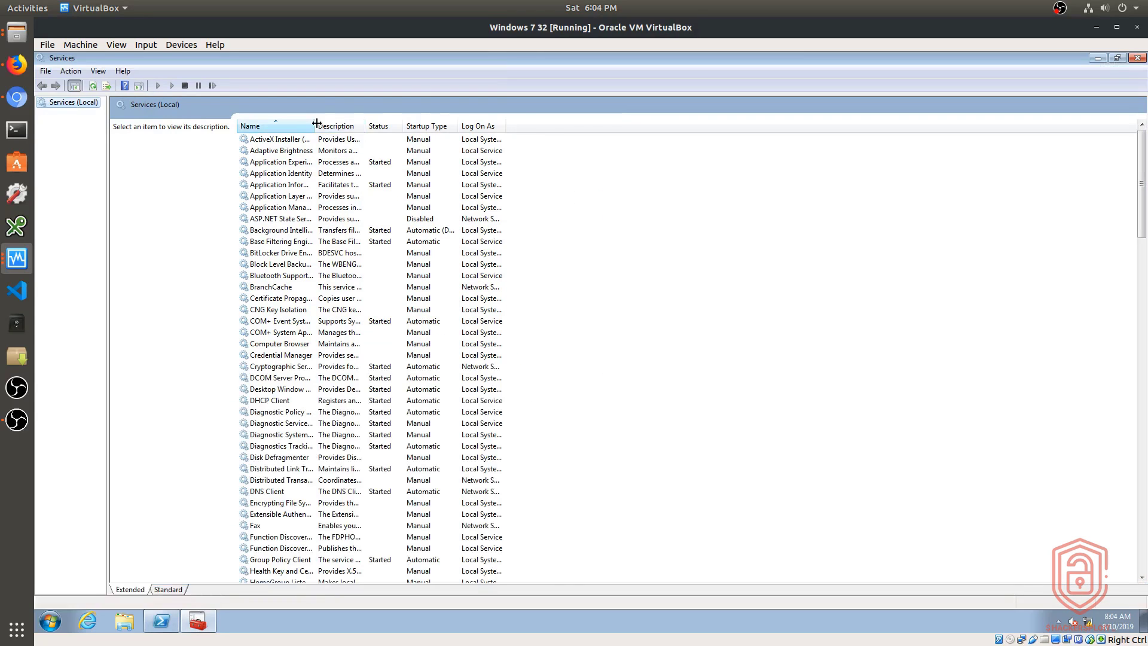
drag(315, 123, 400, 122)
drag(1134, 154, 1139, 502)
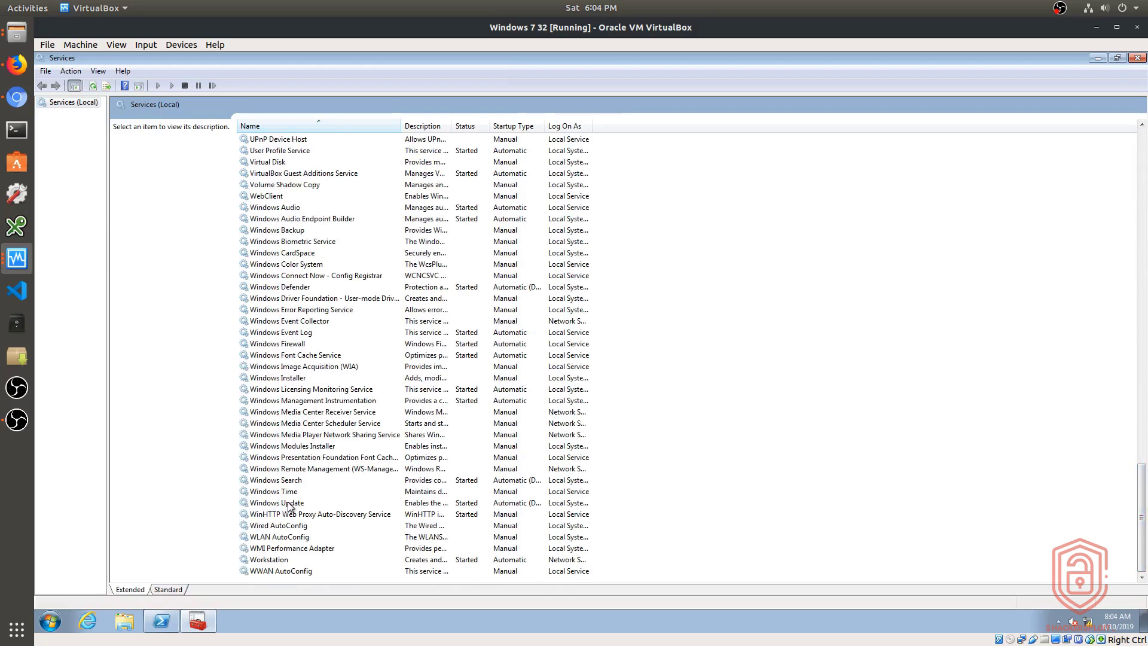
Stop Windows Update with startup type Disabled, then open Windows Defender's service properties
double_click(292, 503)
click(584, 321)
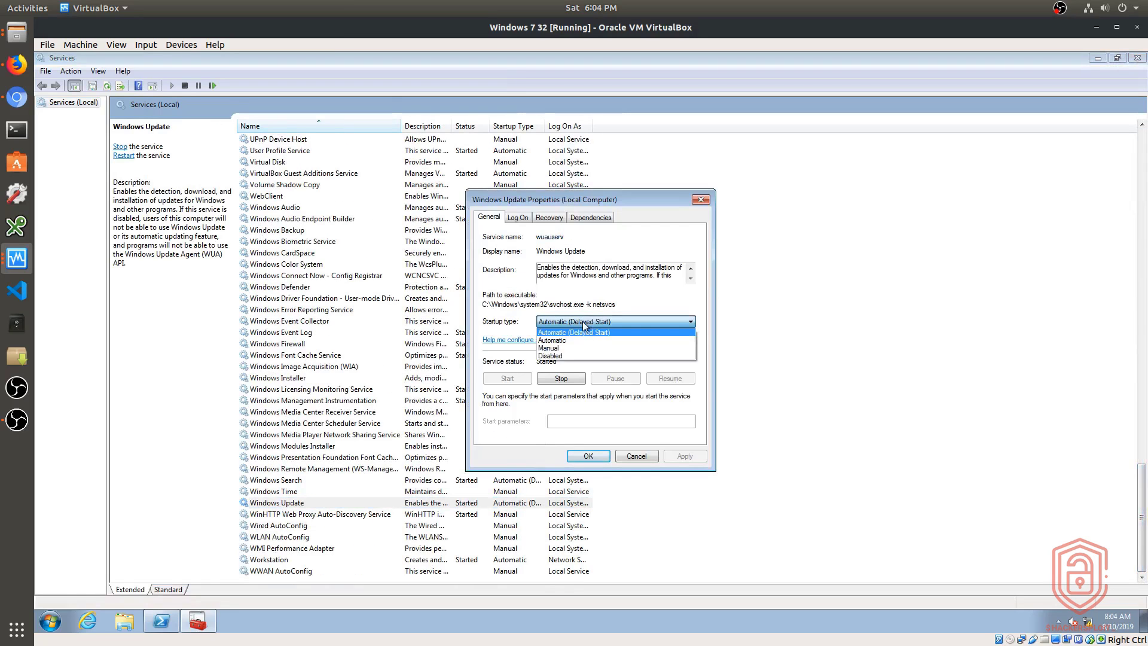
click(571, 347)
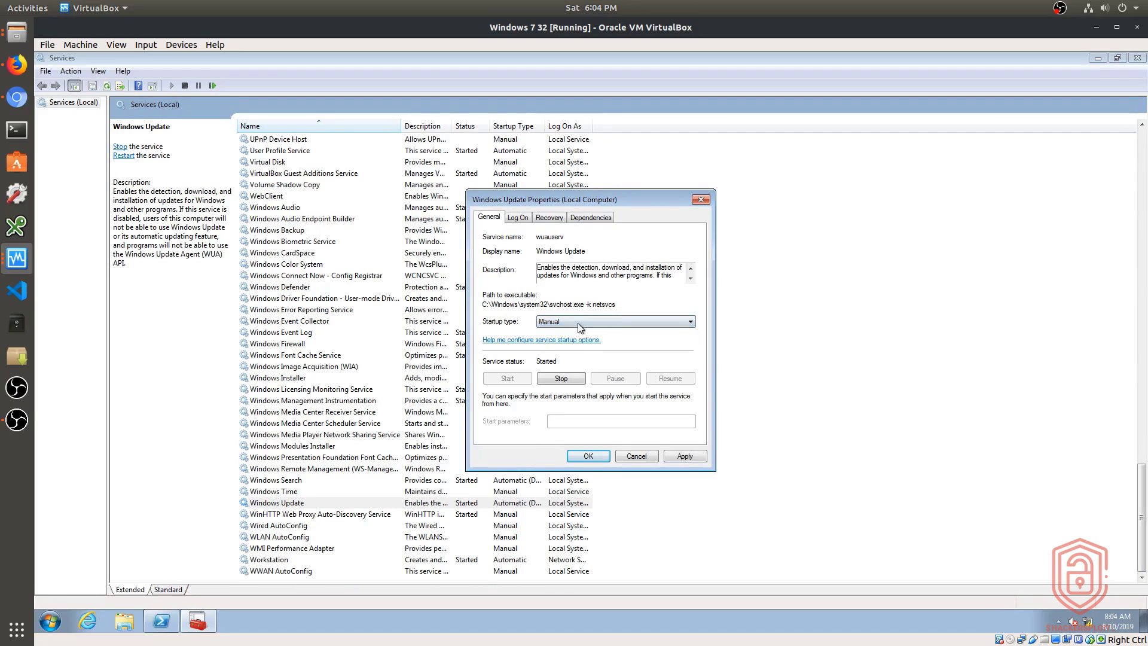
click(598, 321)
click(572, 355)
click(562, 378)
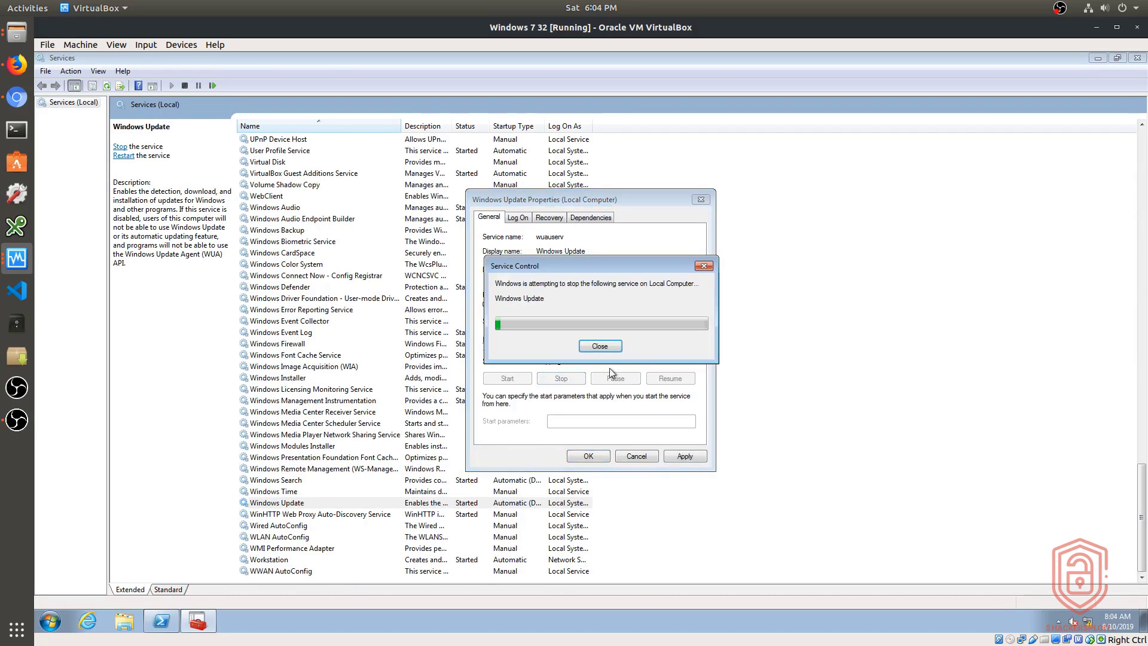
click(684, 458)
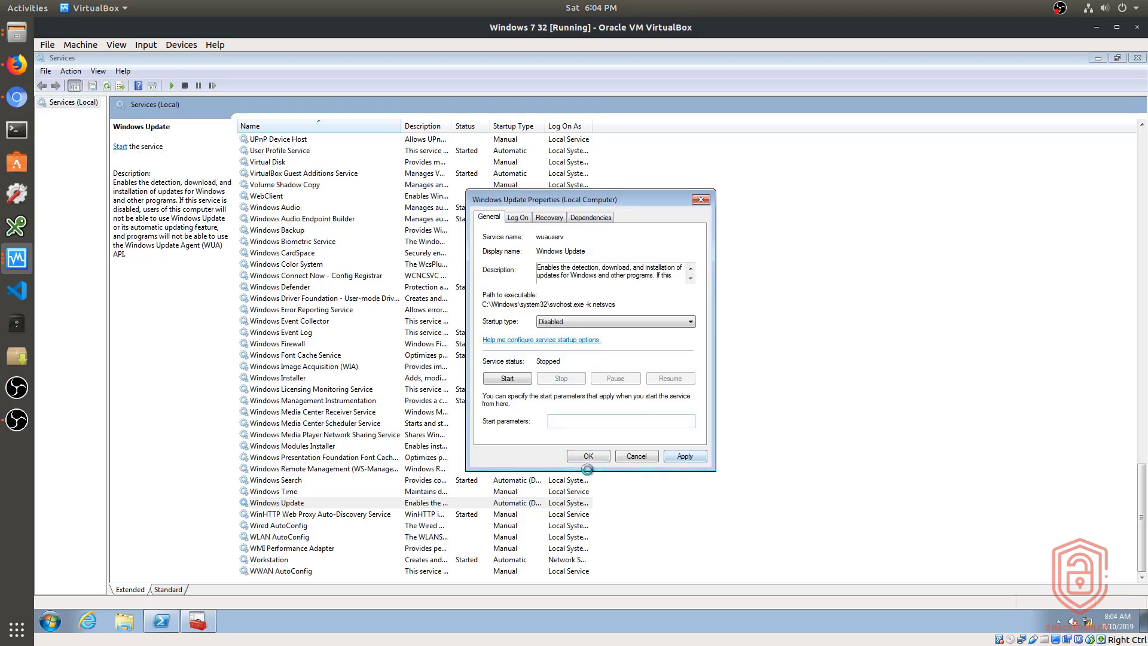
click(588, 456)
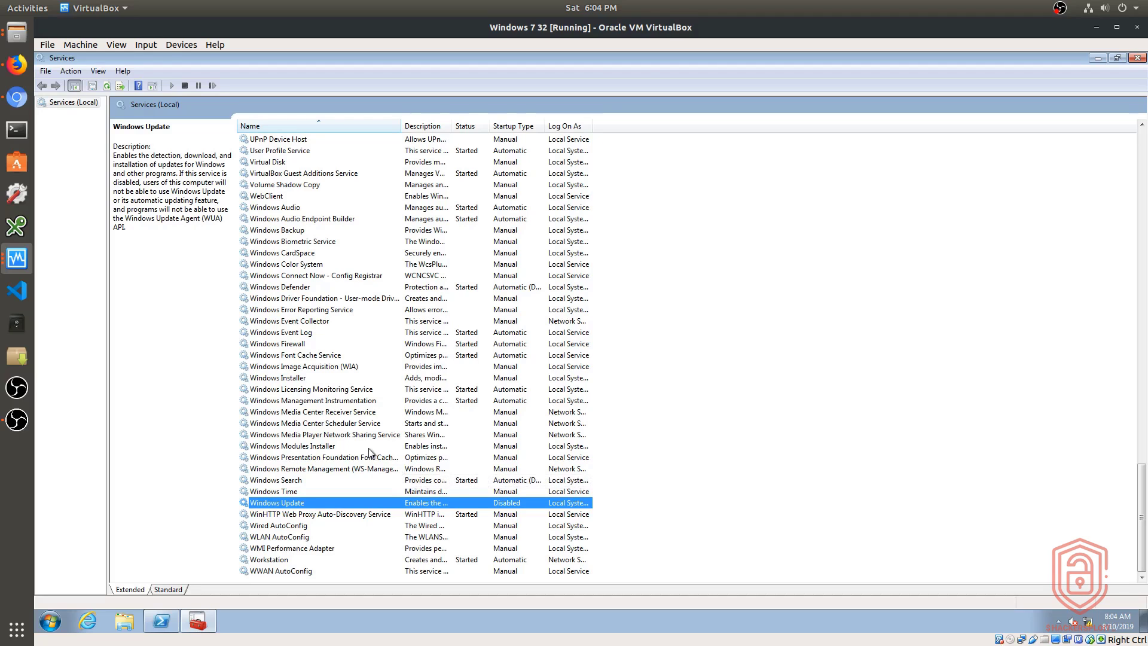
double_click(289, 287)
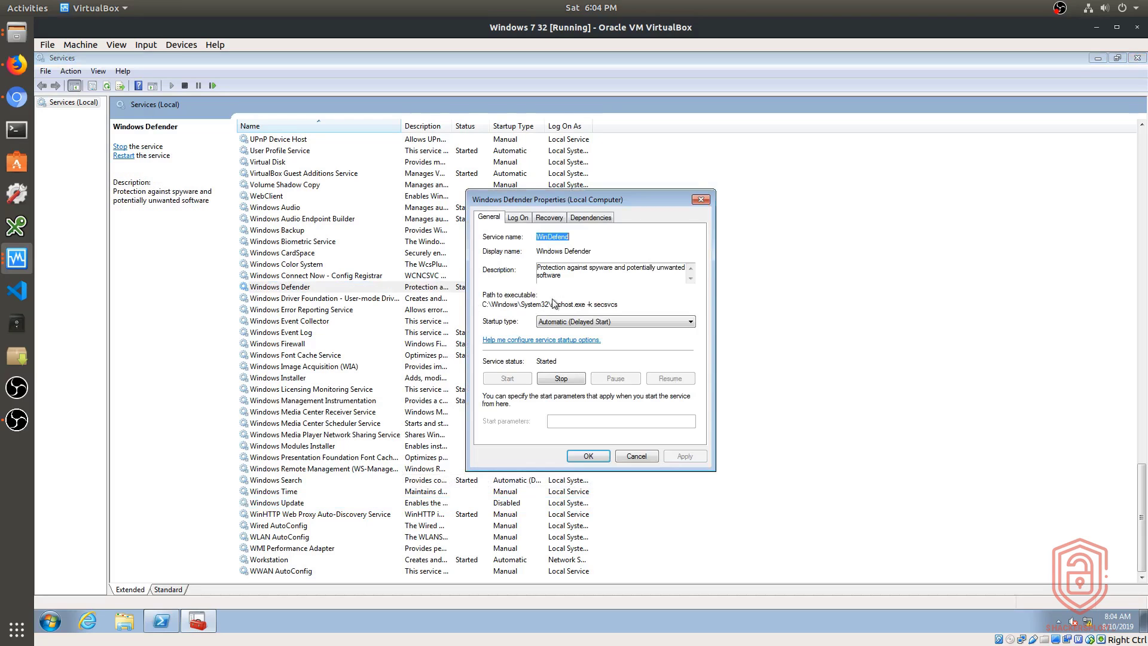
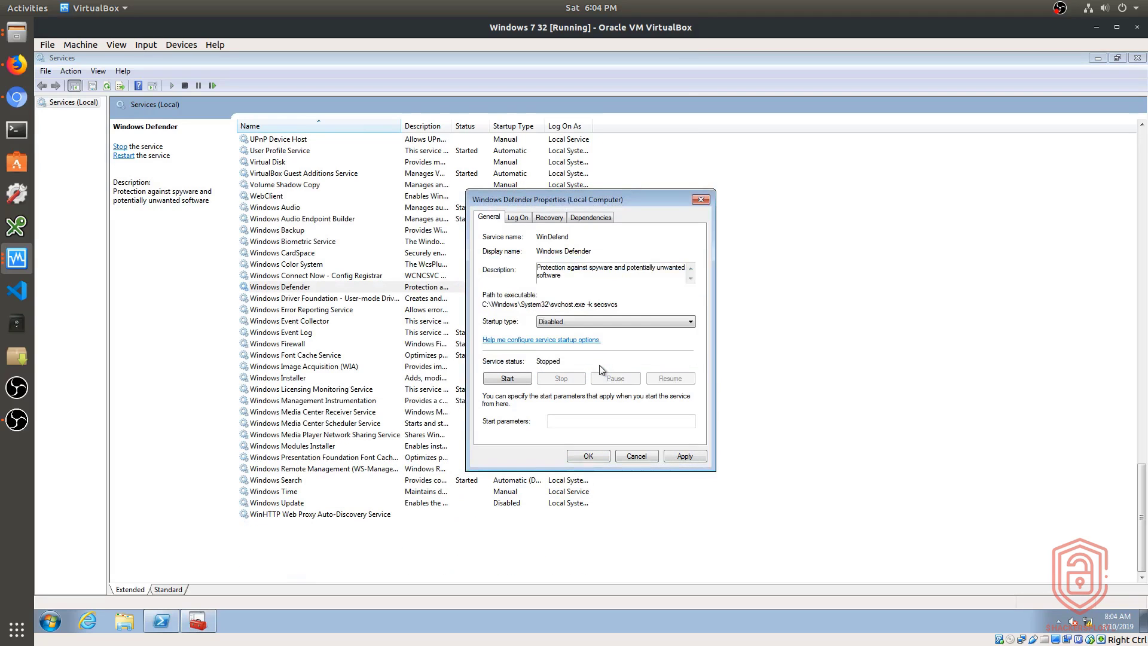
Apply and confirm the Disabled startup type for the stopped Windows Defender service
click(687, 458)
click(588, 456)
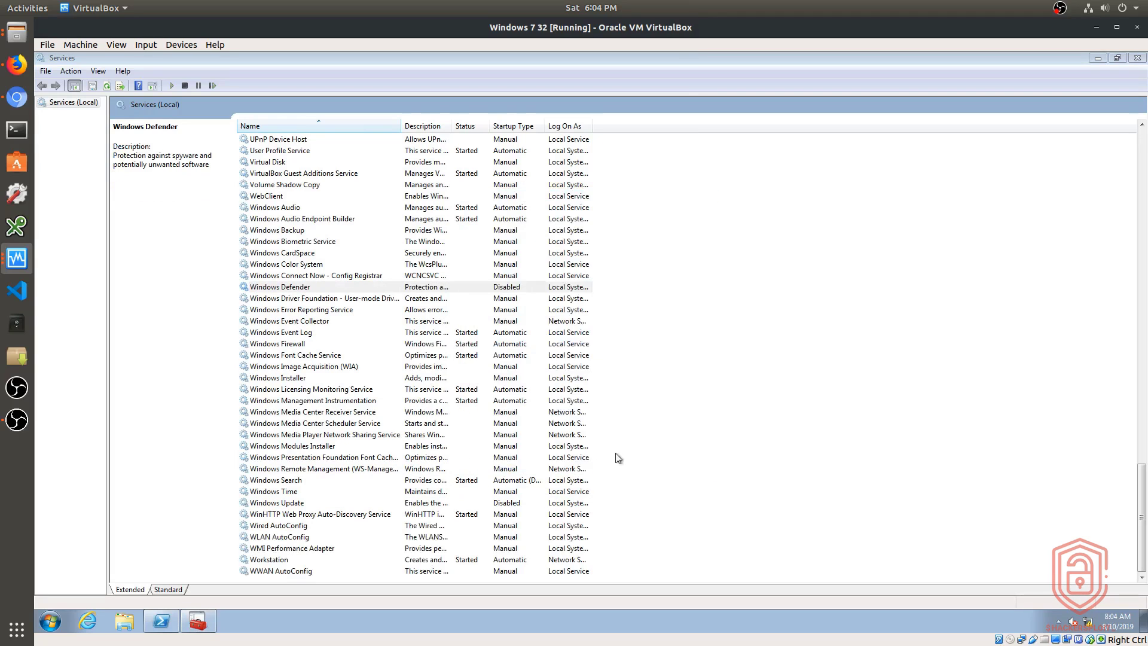
Close Services, move PowerShell aside, go up one folder and list C:\Windows
click(1137, 58)
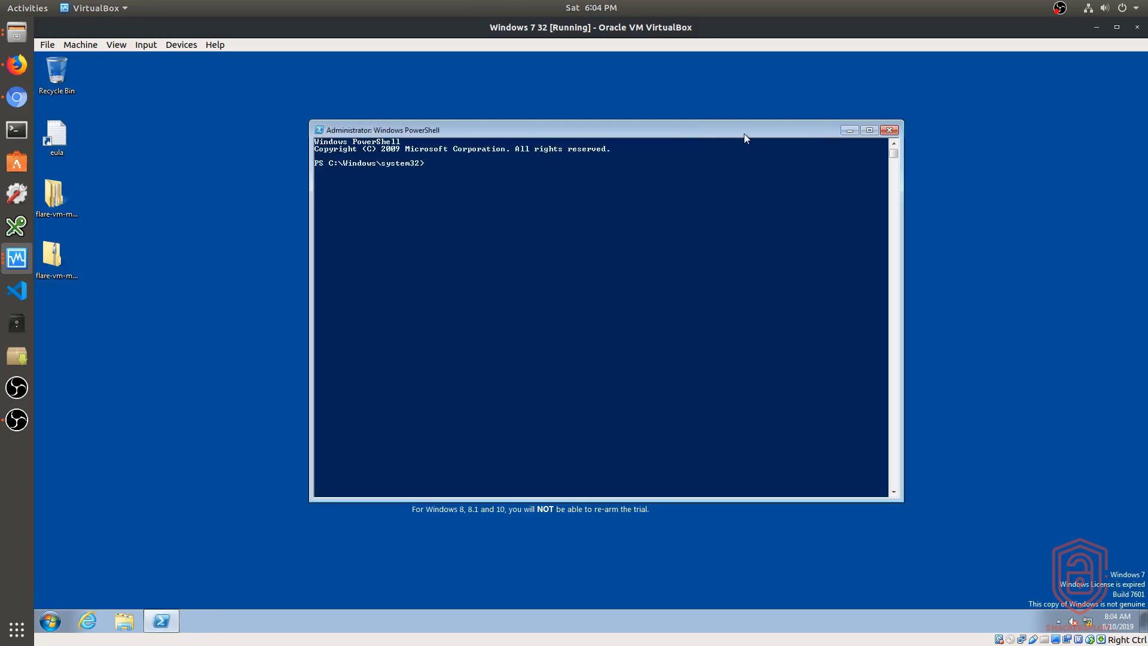
drag(690, 135, 635, 163)
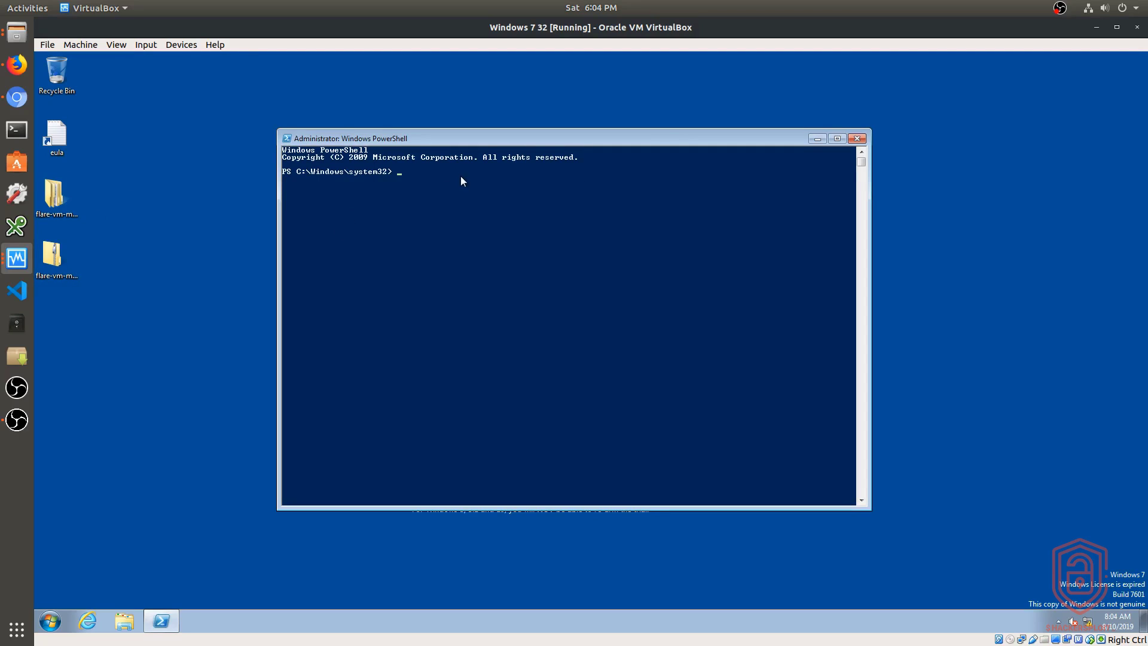
text(cd cd ..)
key(Return)
text(ls)
key(Return)
Navigate from C:\ into Users\IEUser\Desktop and list its contents
text(cd ..)
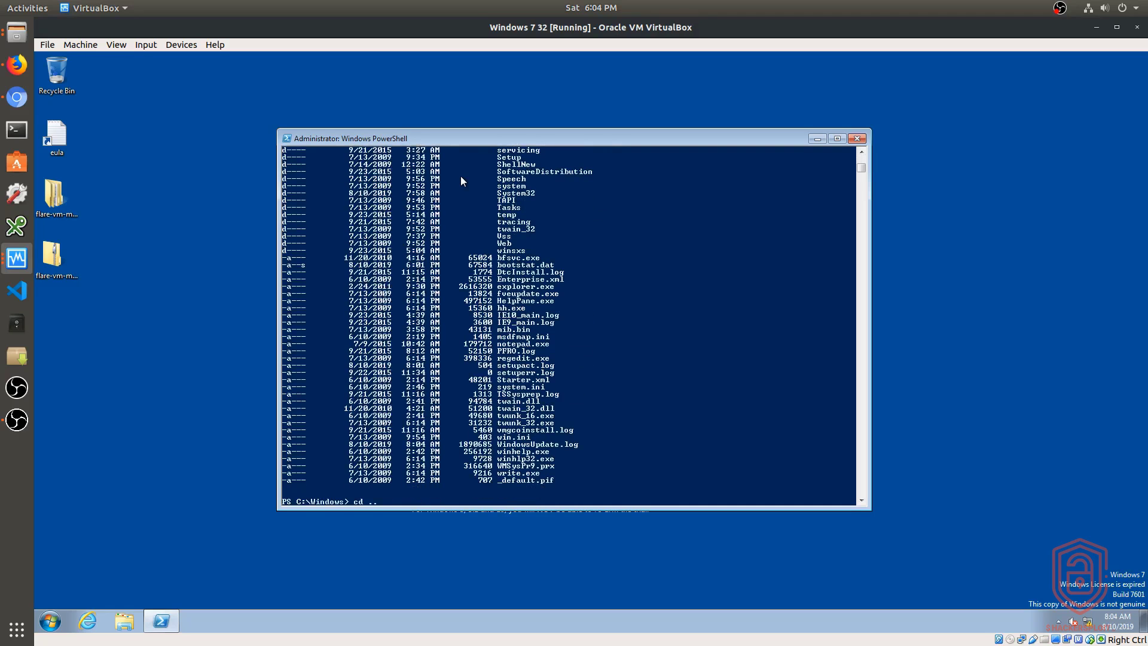
key(Return)
text(dir)
key(Return)
text(cd )
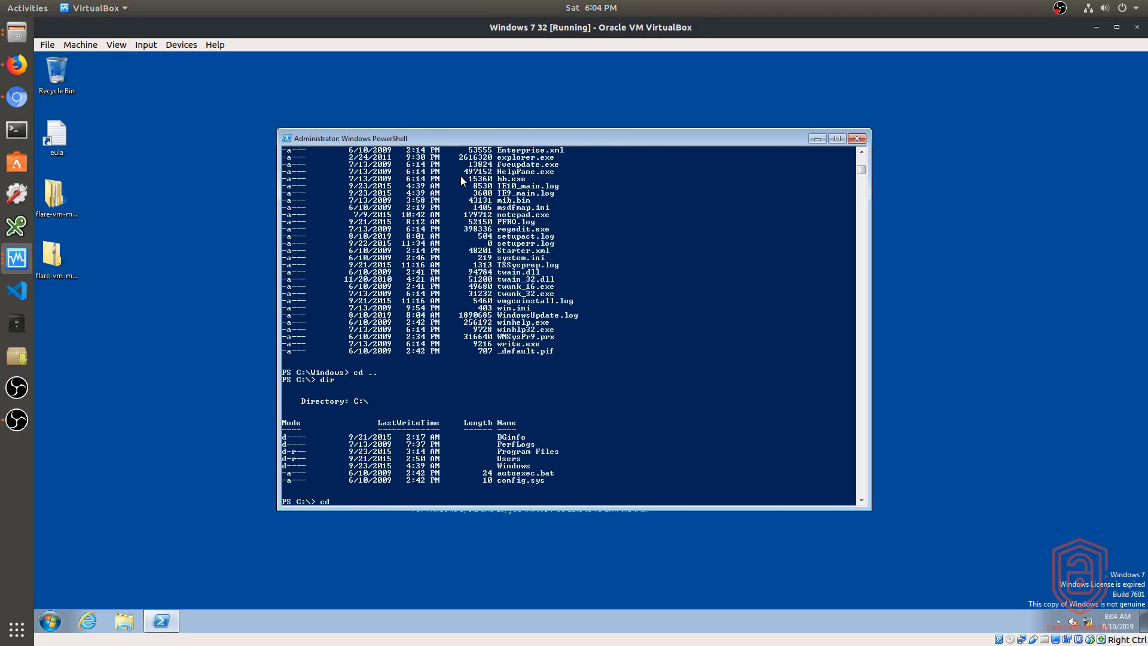
text(.\Users)
key(Return)
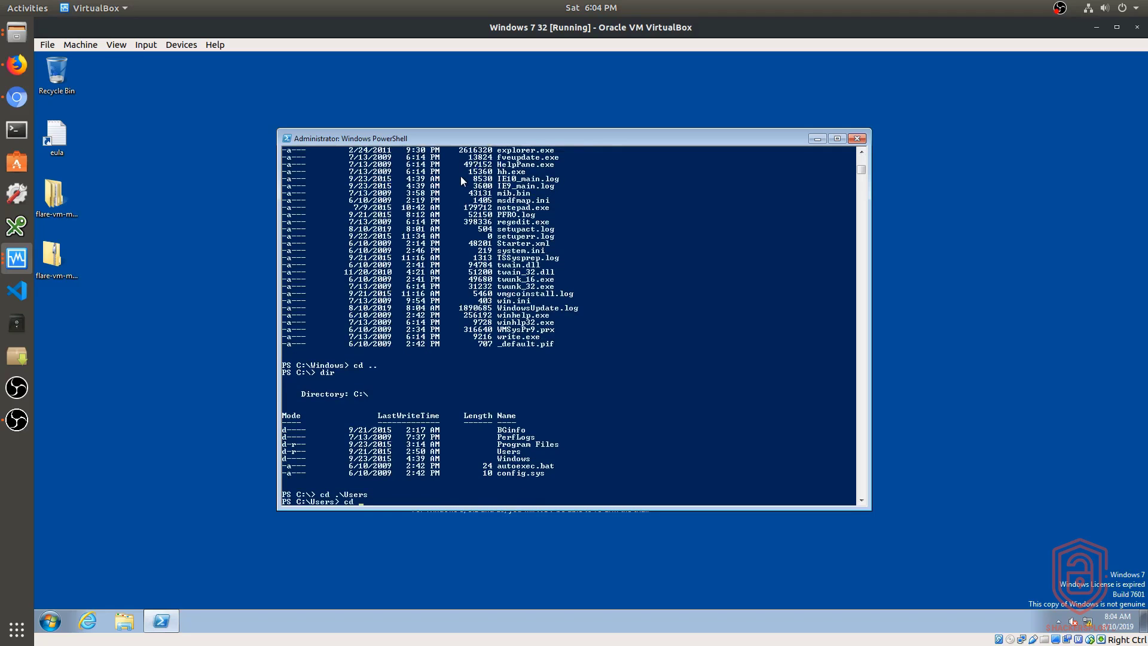
text(cd .\IEUser)
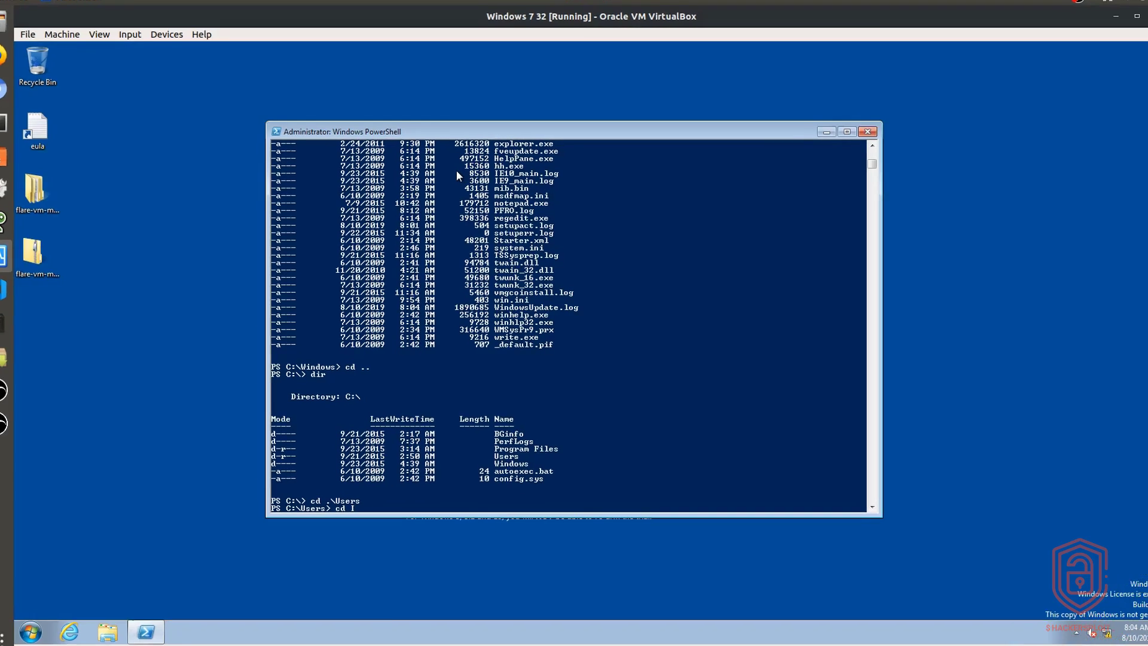
text(\)
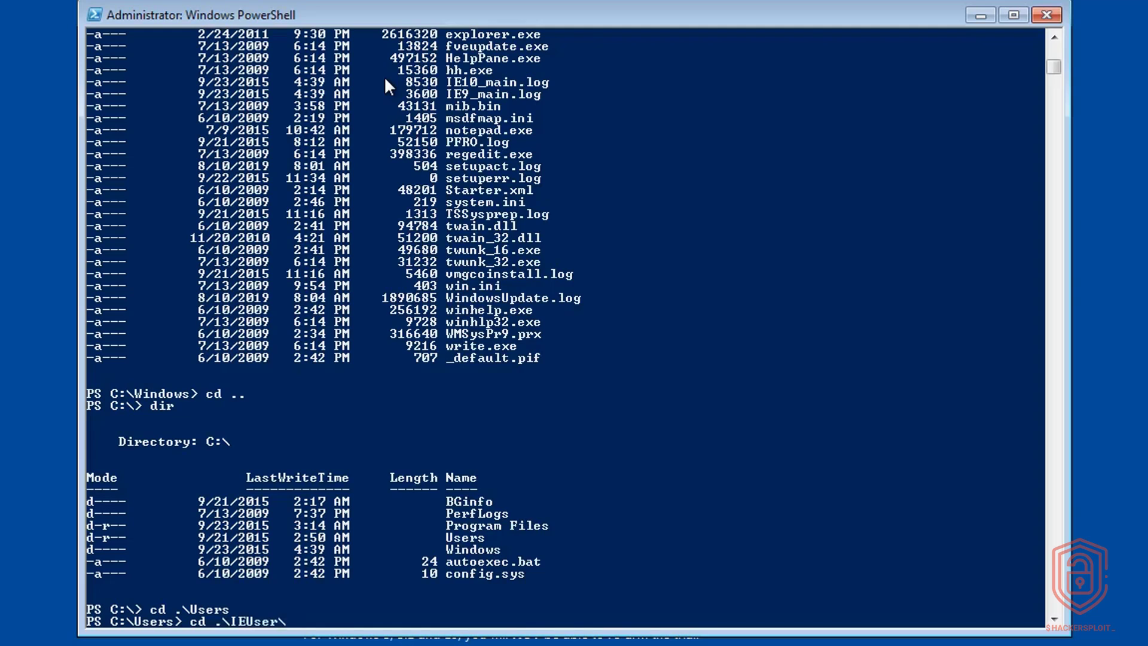
text(Desktop)
key(Return)
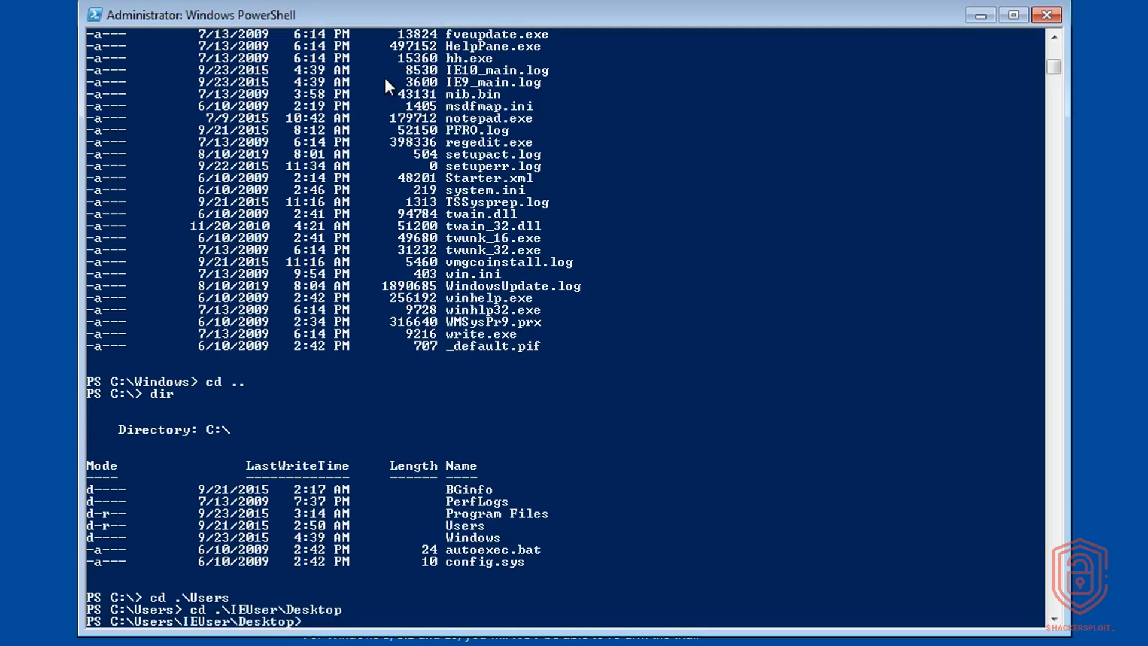
text(dir)
key(Return)
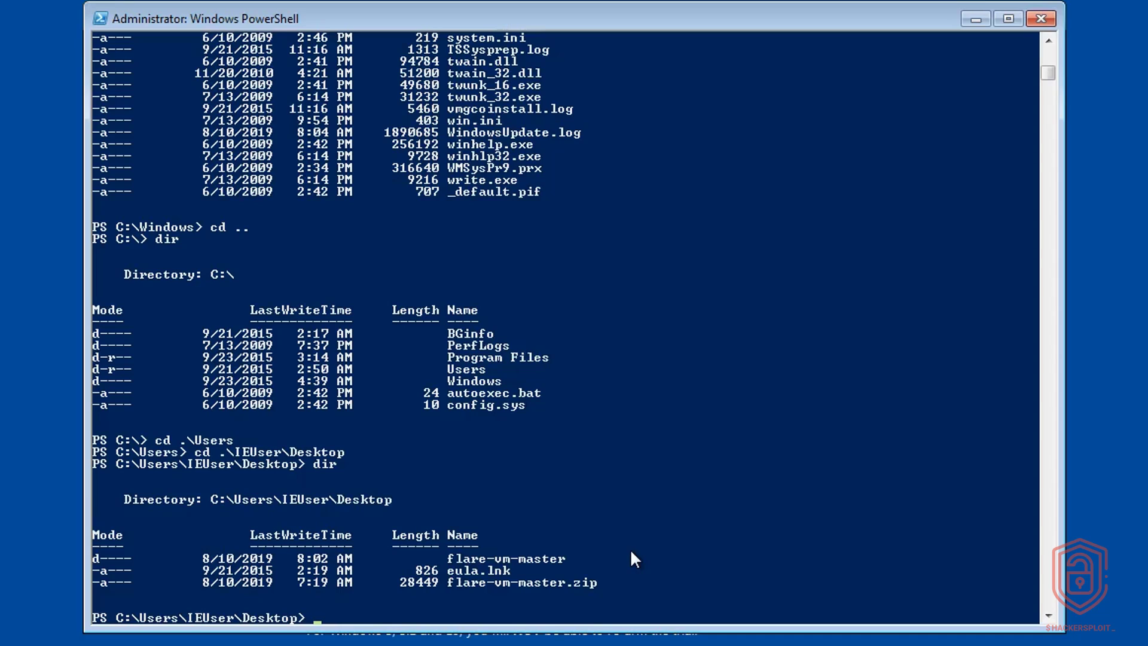
Run Set-ExecutionPolicy unrestricted, confirm with Y, and clear the console with cls
click(601, 547)
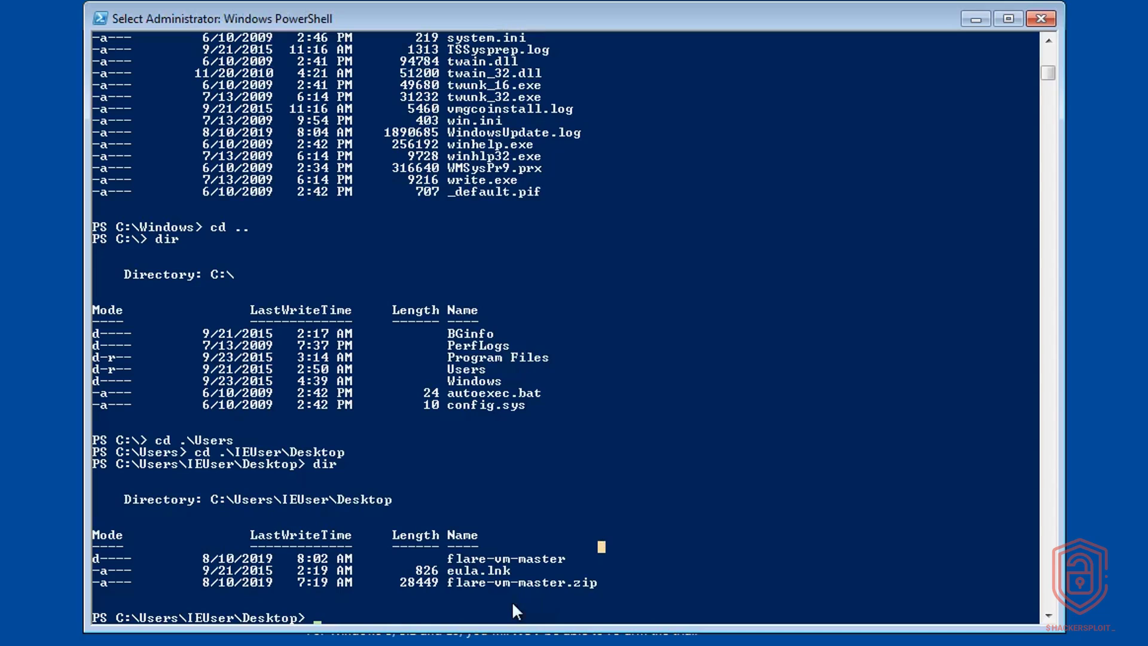
text(Set)
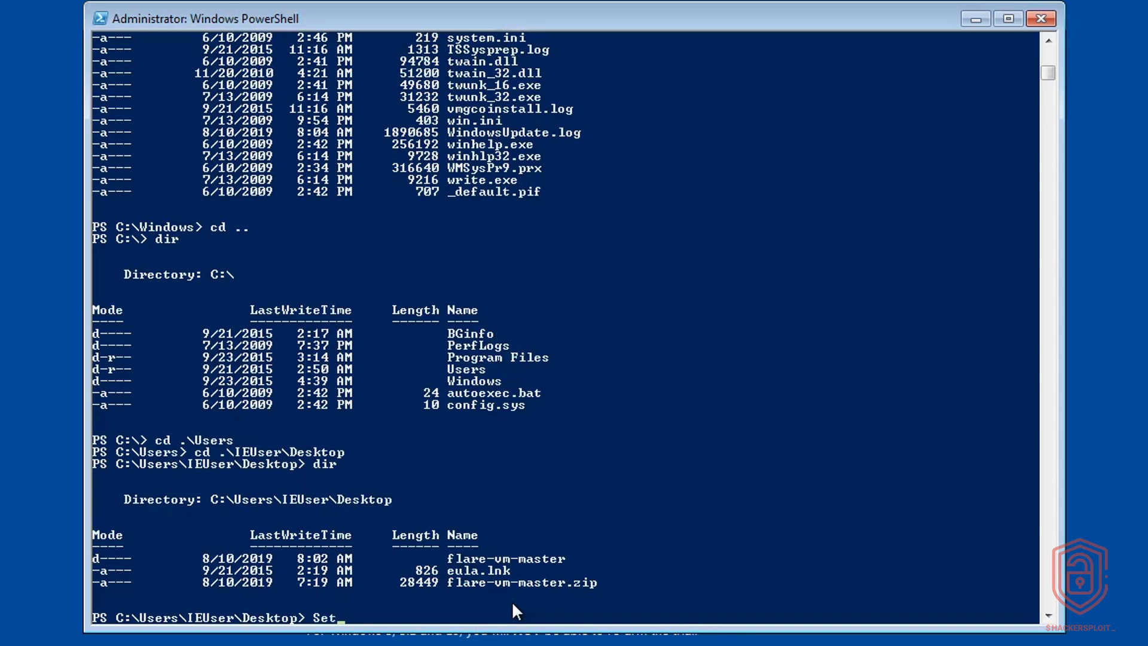
text(-ExecutionPolicy)
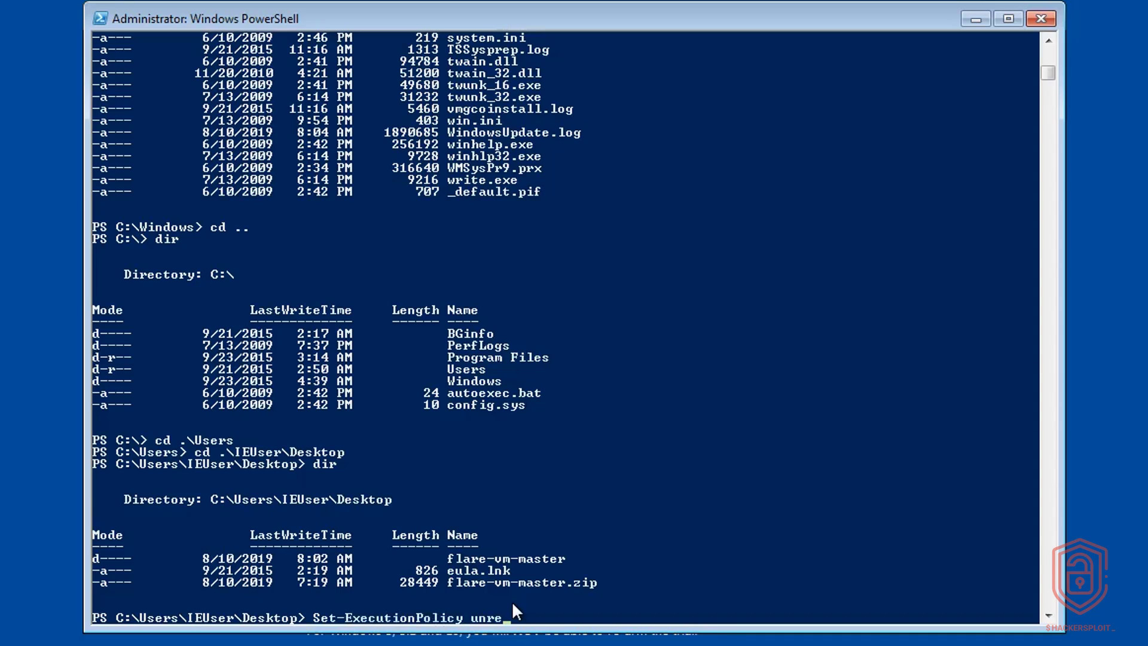
text(unrestricted)
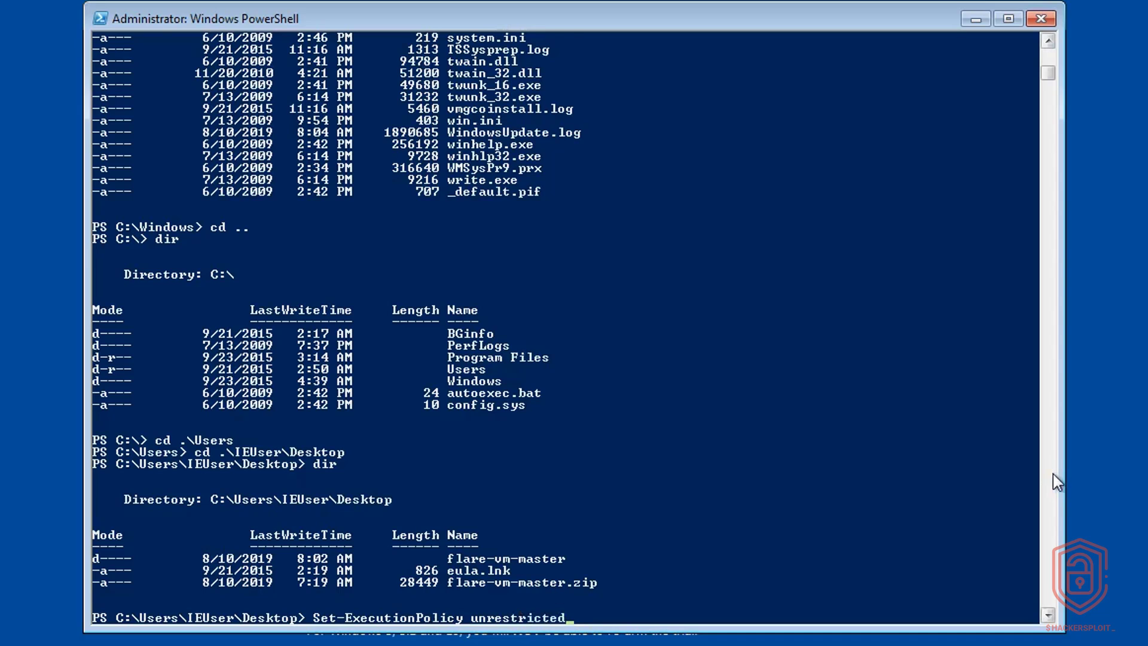
key(Return)
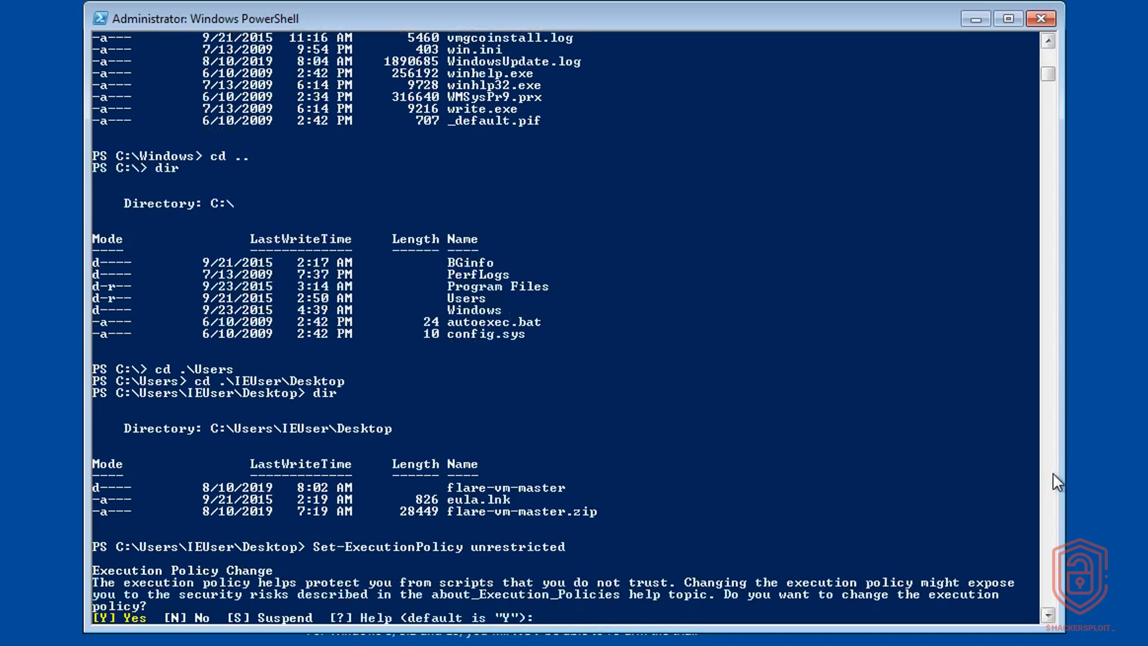
text(Y)
key(Return)
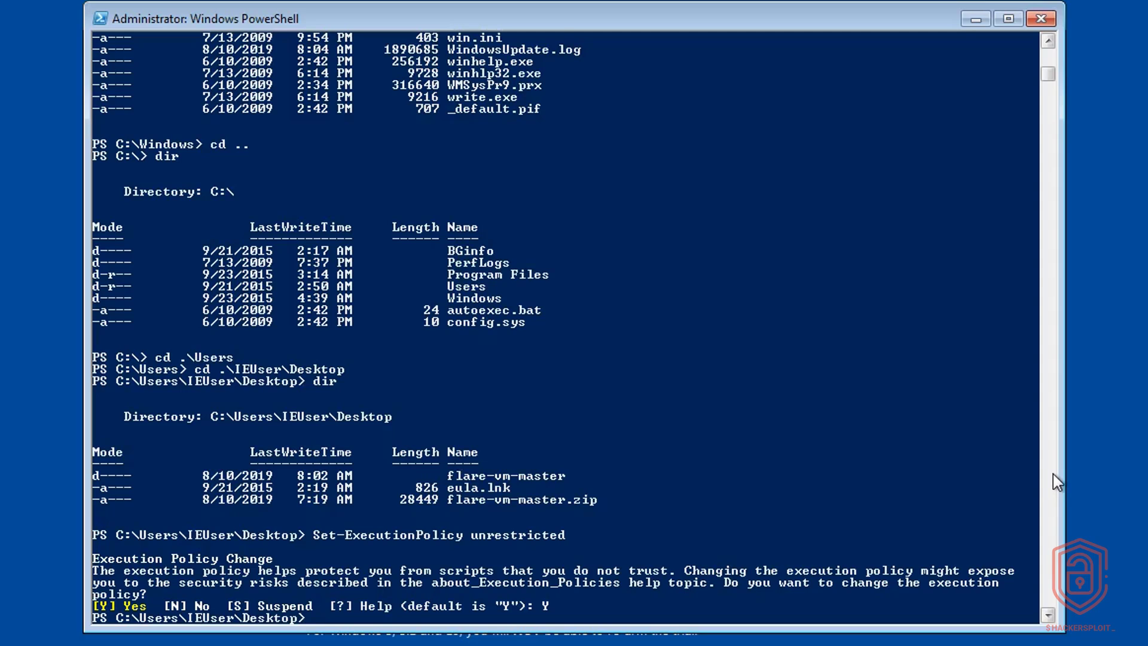
text(cls)
key(Return)
List the Desktop, enter the flare-vm-master folder and list its contents
text(dir)
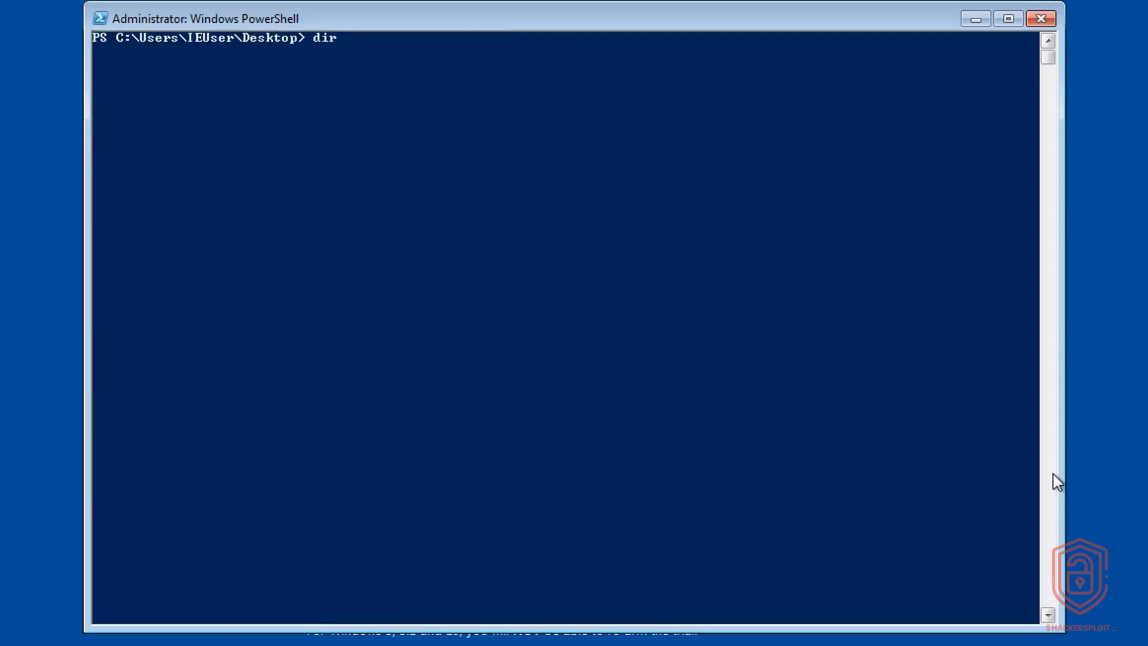
key(Return)
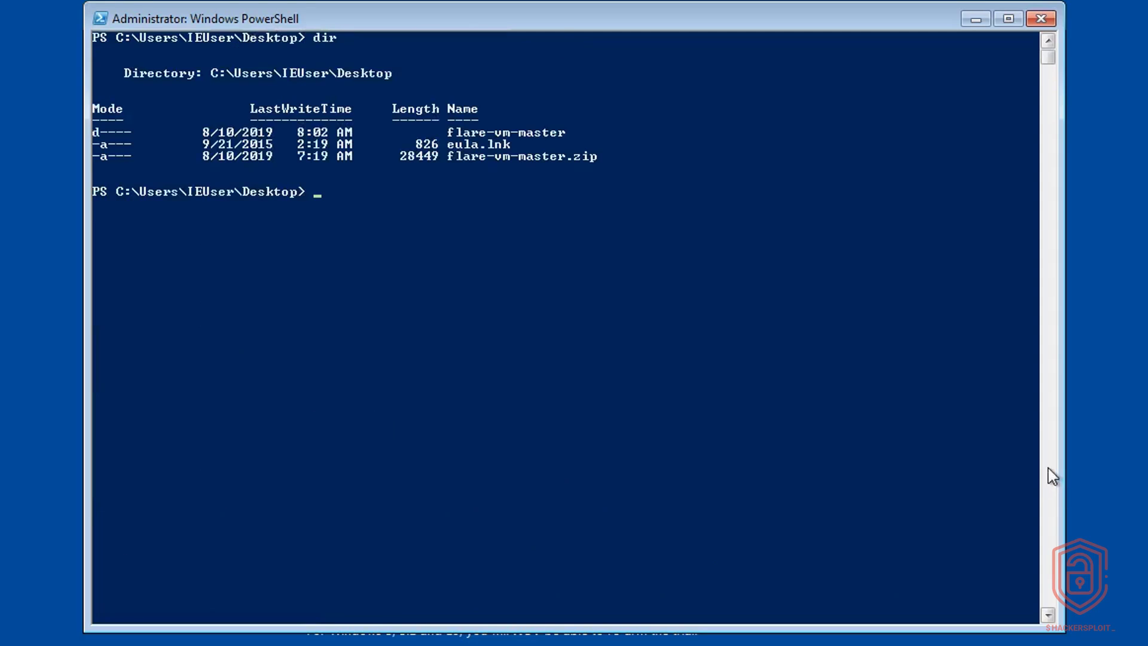
text(cd .\fl)
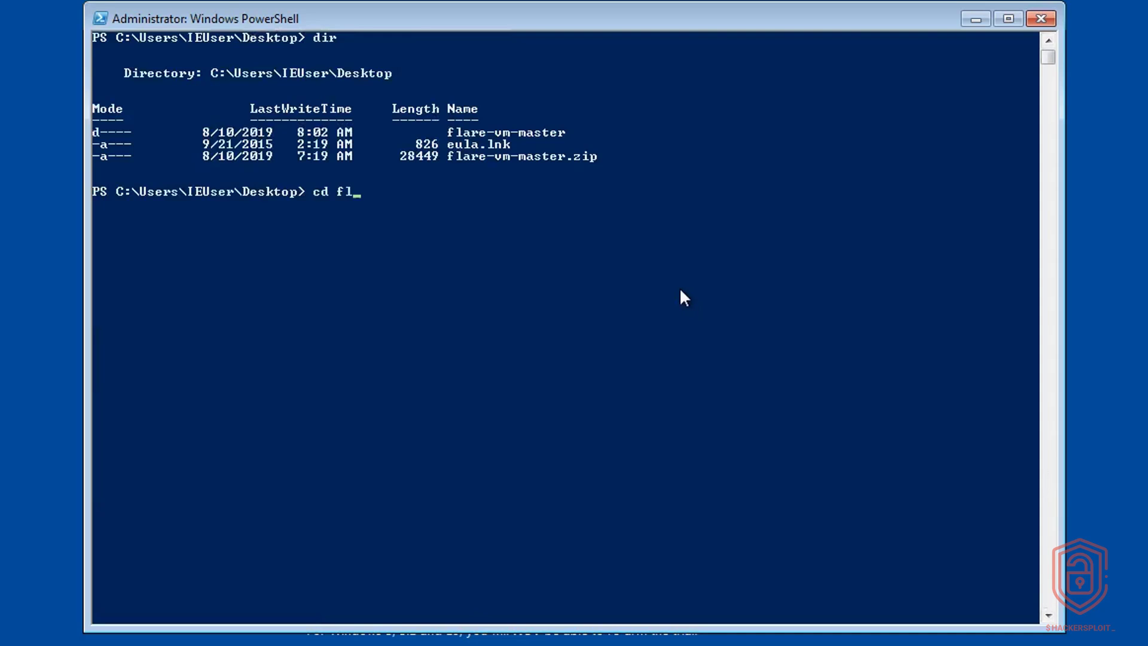
key(Tab)
key(Return)
text(dir)
key(Return)
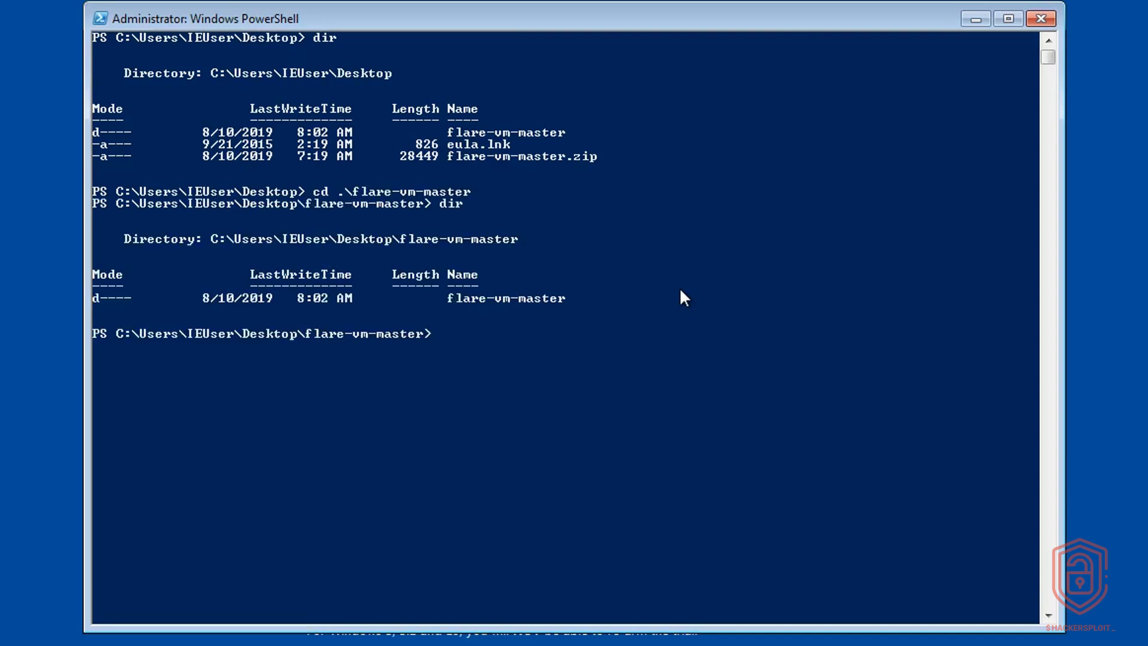
Enter the inner flare-vm-master folder, list it, and enter .\install.ps1 at the prompt
text(cd fl)
key(Tab)
key(Return)
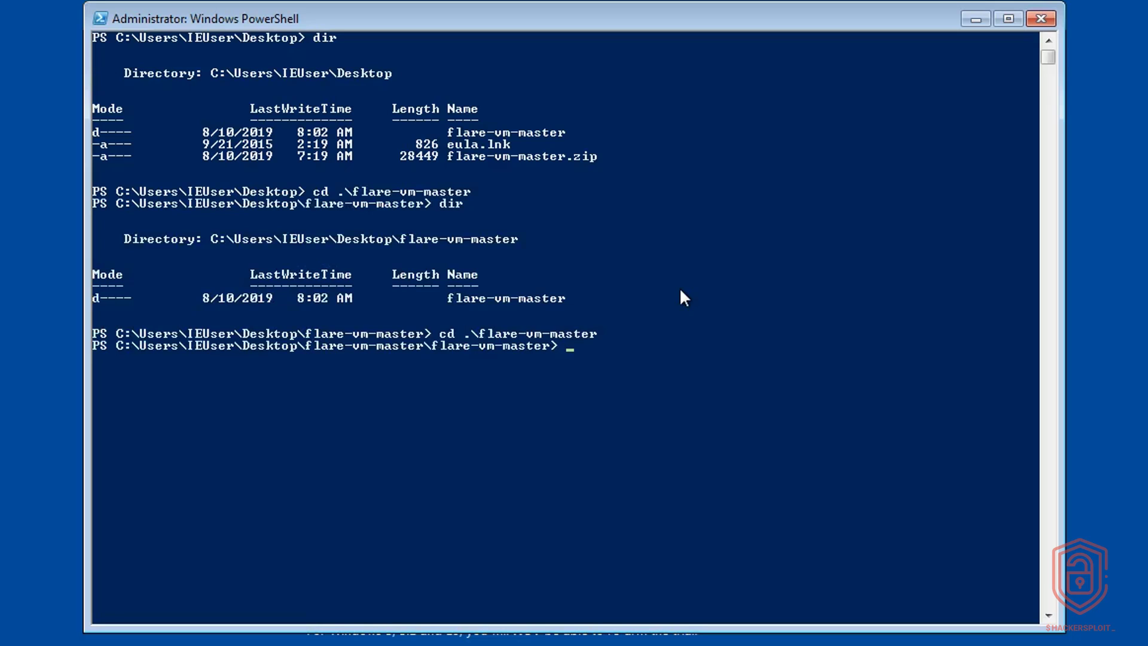
text(dir)
key(Return)
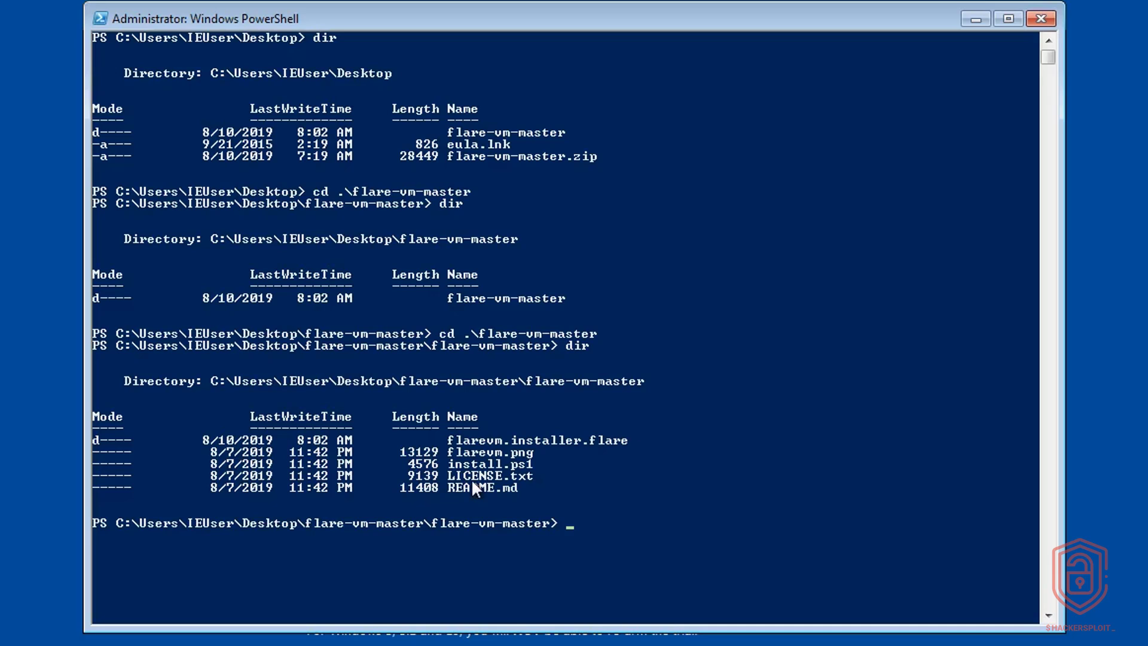
drag(449, 468, 526, 461)
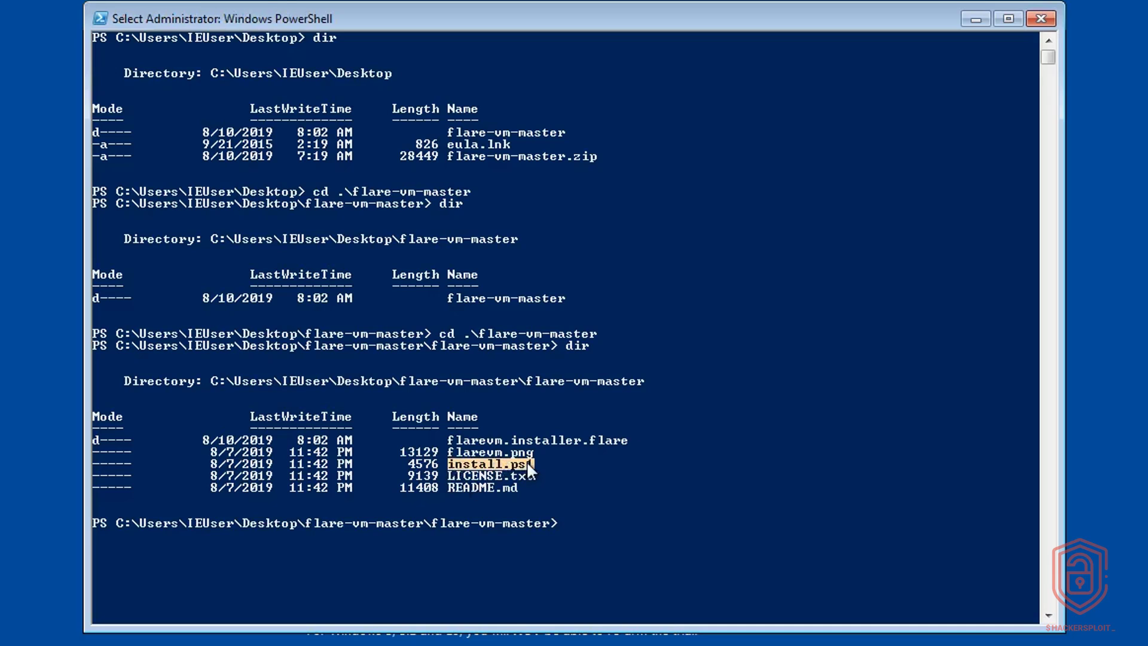
click(609, 572)
text(.)
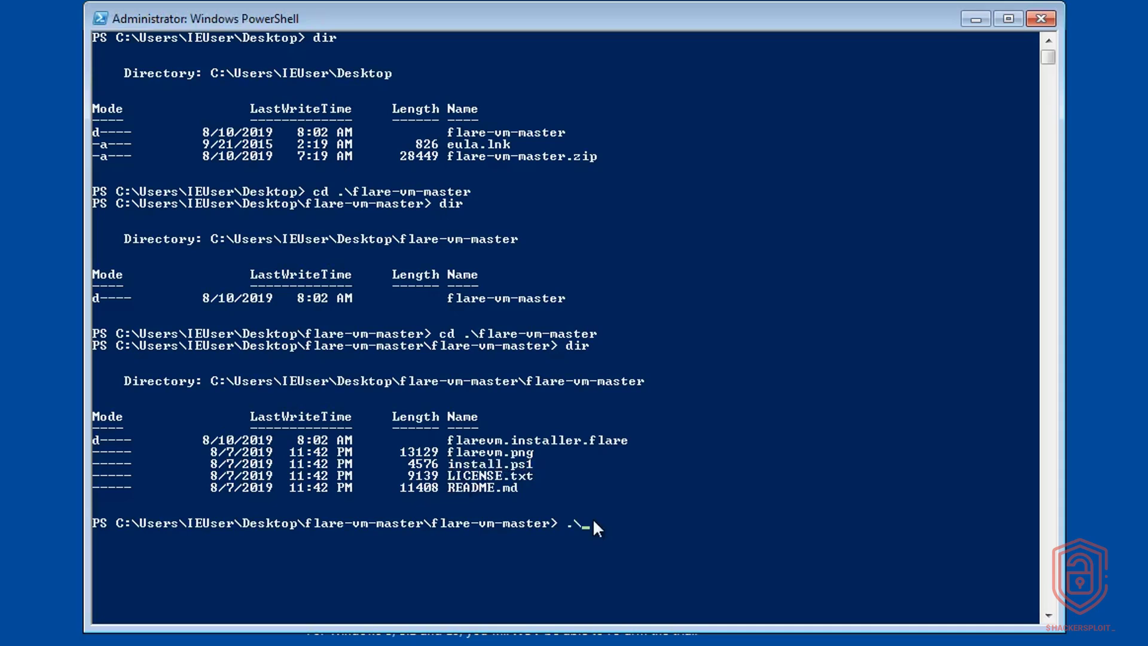
text(\ins)
key(Tab)
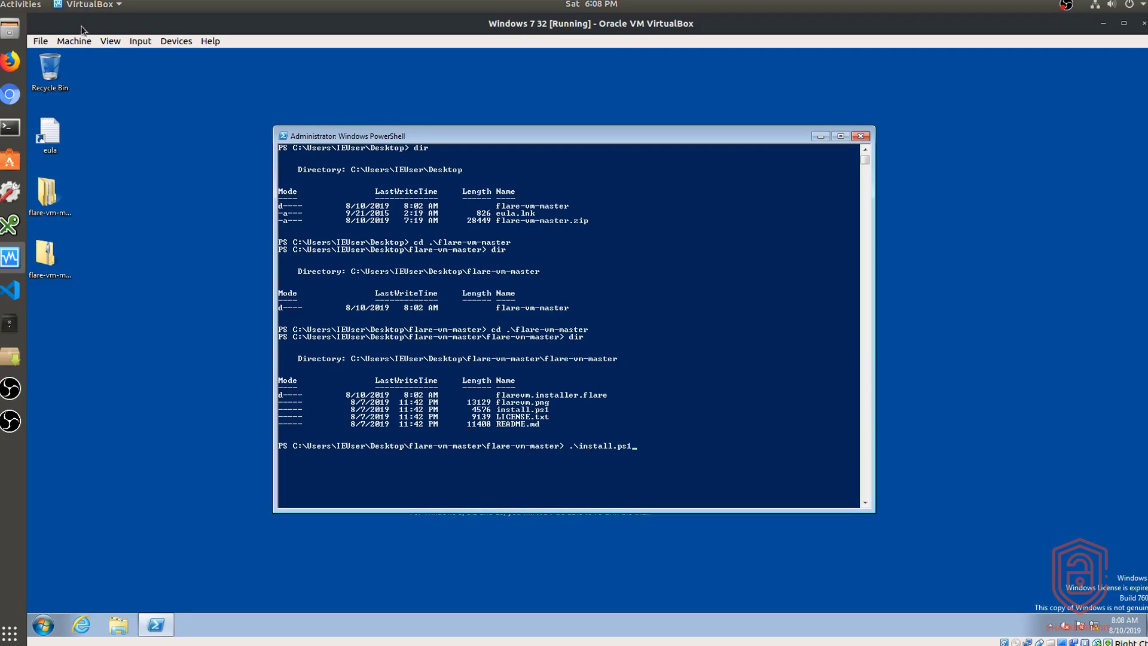
Attach the VM's first network adapter as a Bridged Adapter on enp2s0 and save
click(80, 44)
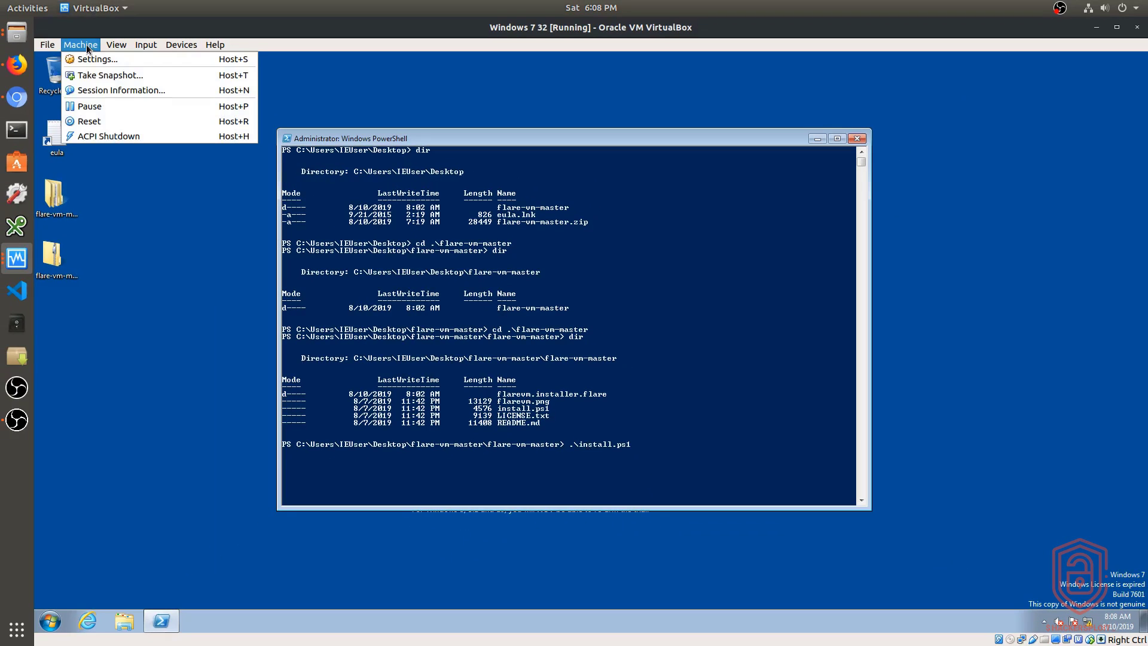
click(128, 58)
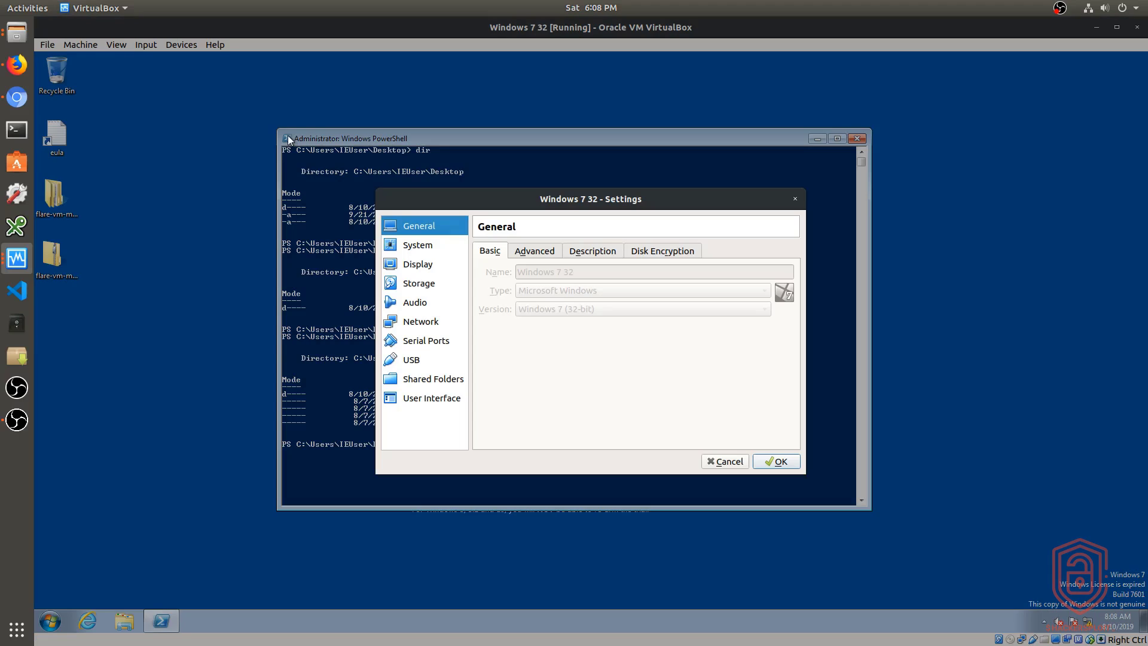
click(421, 321)
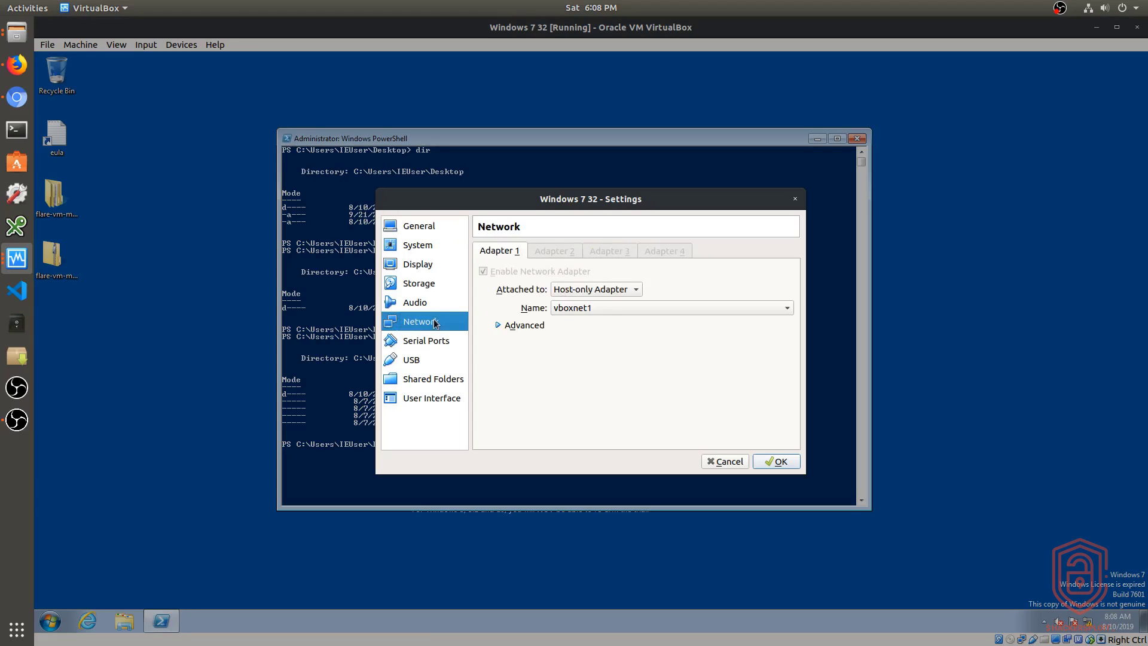
click(605, 292)
click(605, 263)
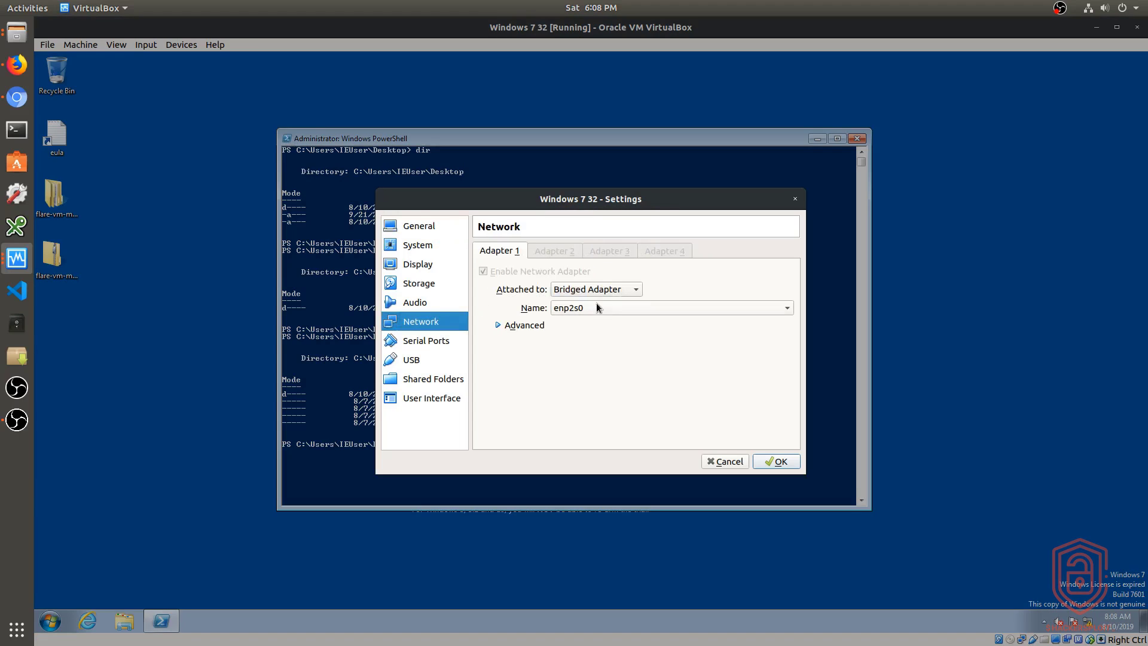
click(775, 461)
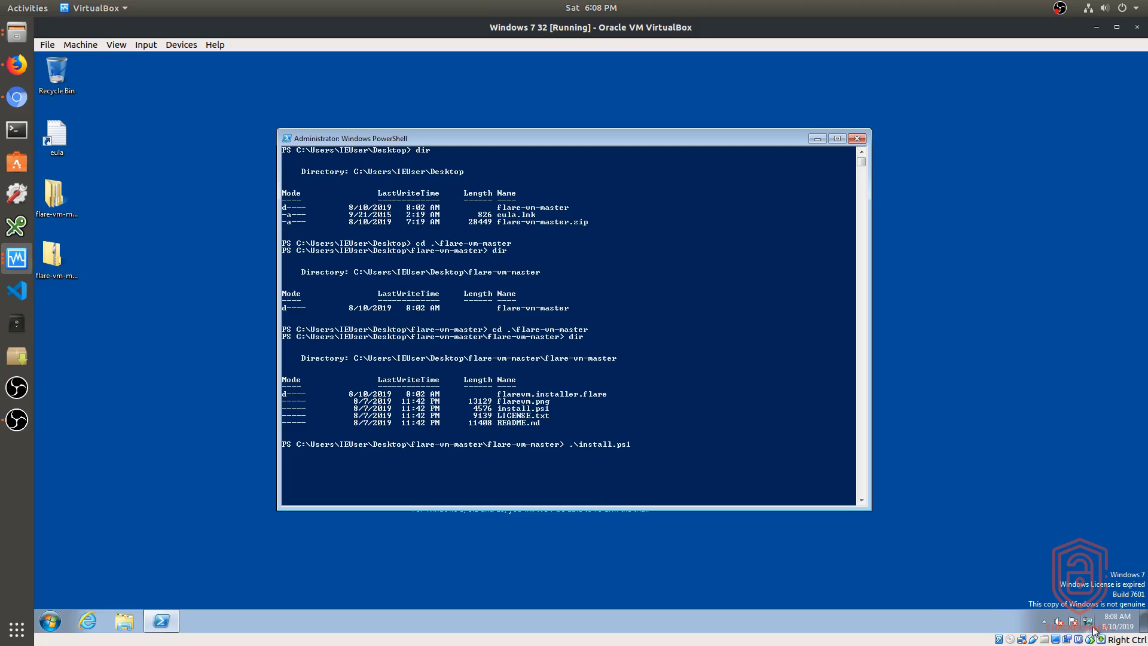
mouse_move(1091, 628)
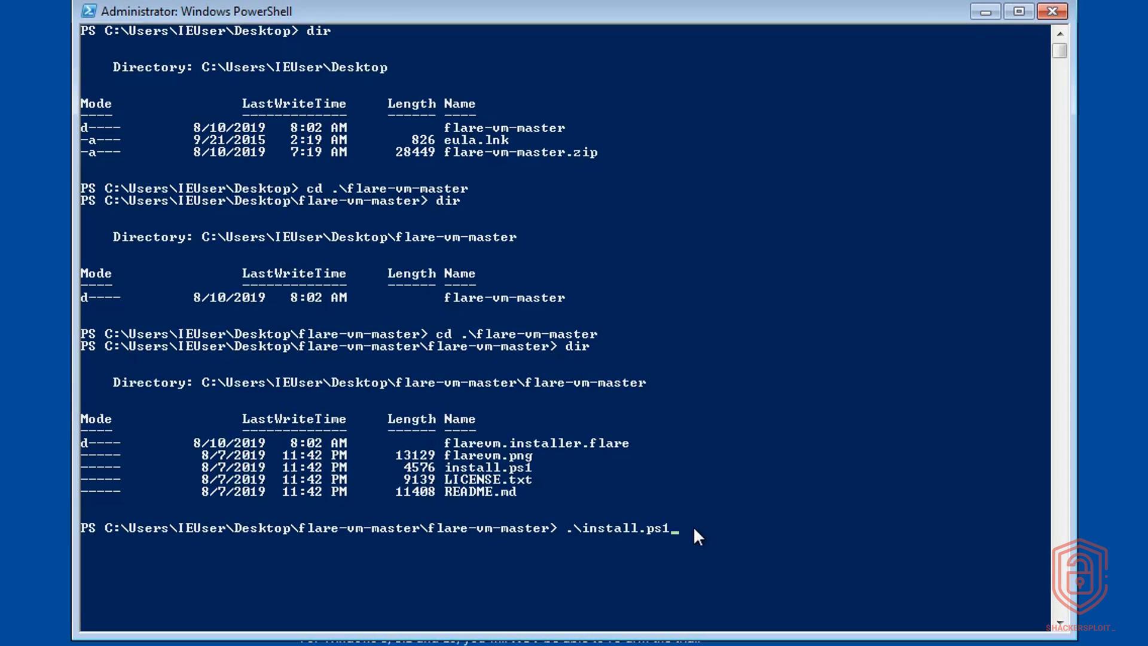
Run install.ps1, enter the account password at the credential prompt, and move the console aside
key(Return)
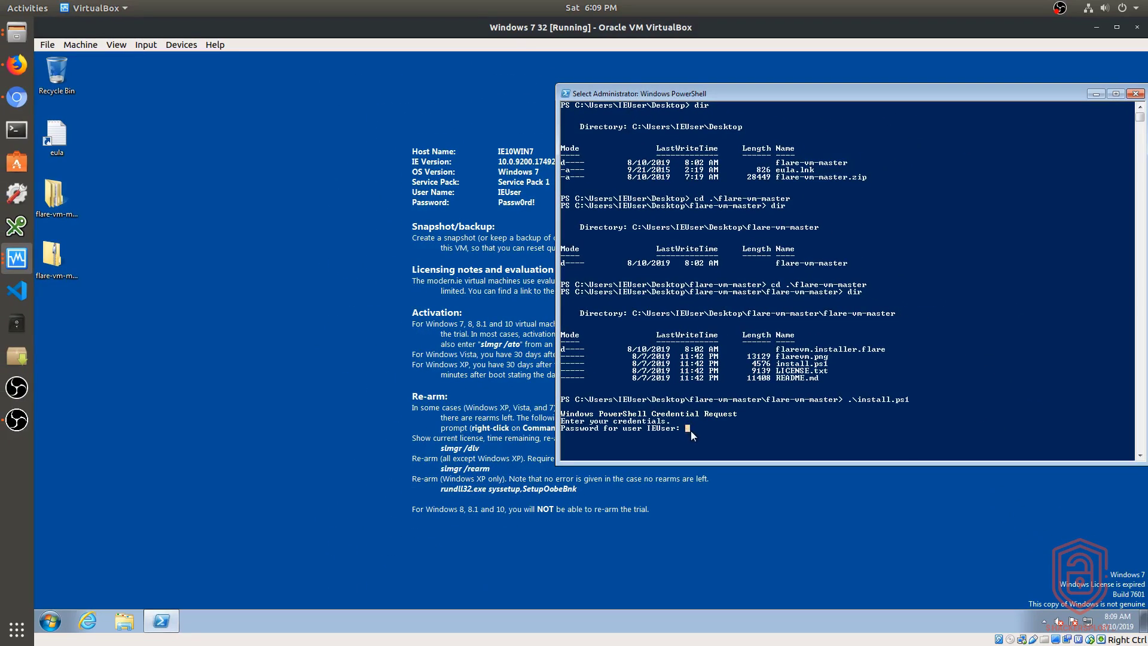
text(P)
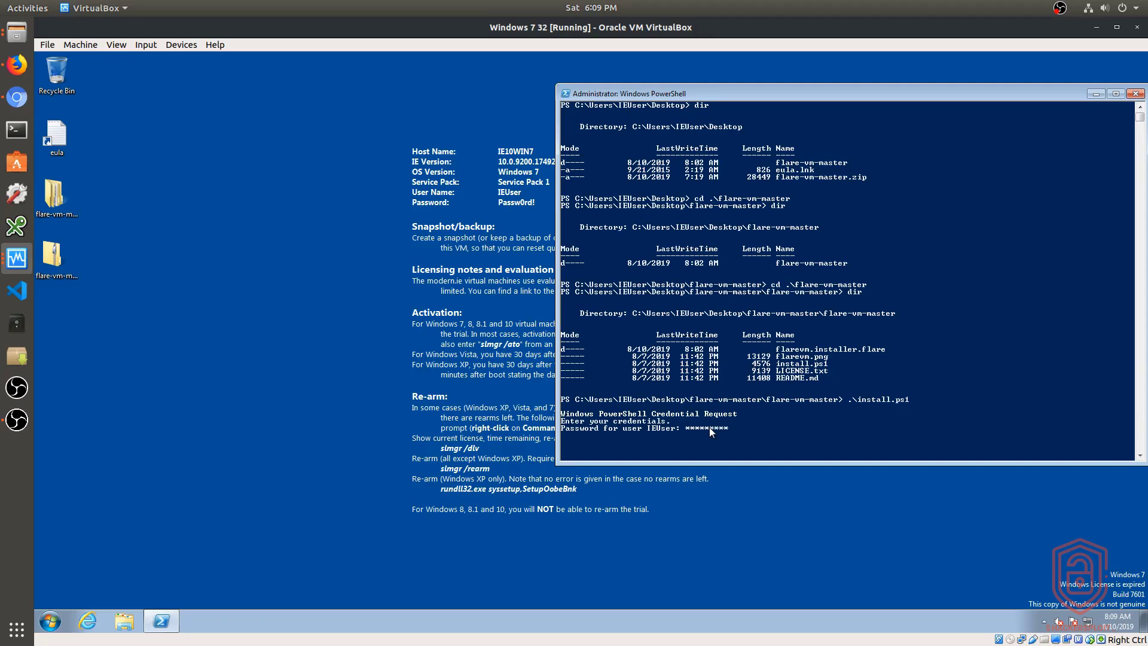
text(assw0rd!)
key(Return)
drag(759, 107, 548, 146)
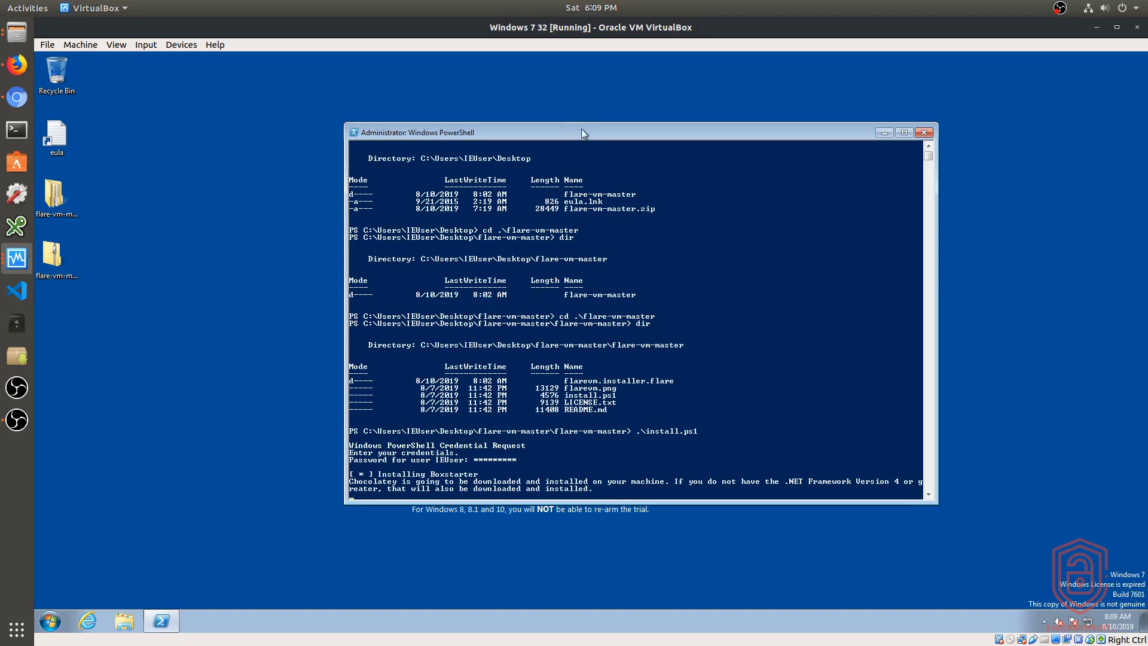
drag(581, 129, 552, 136)
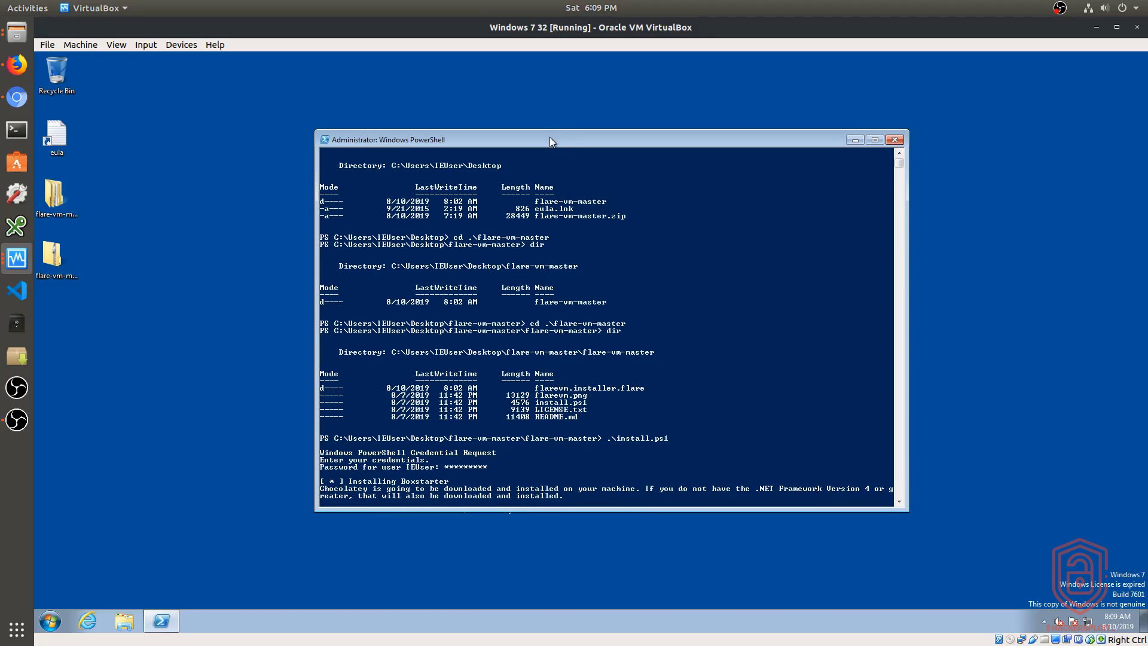
drag(550, 138, 538, 138)
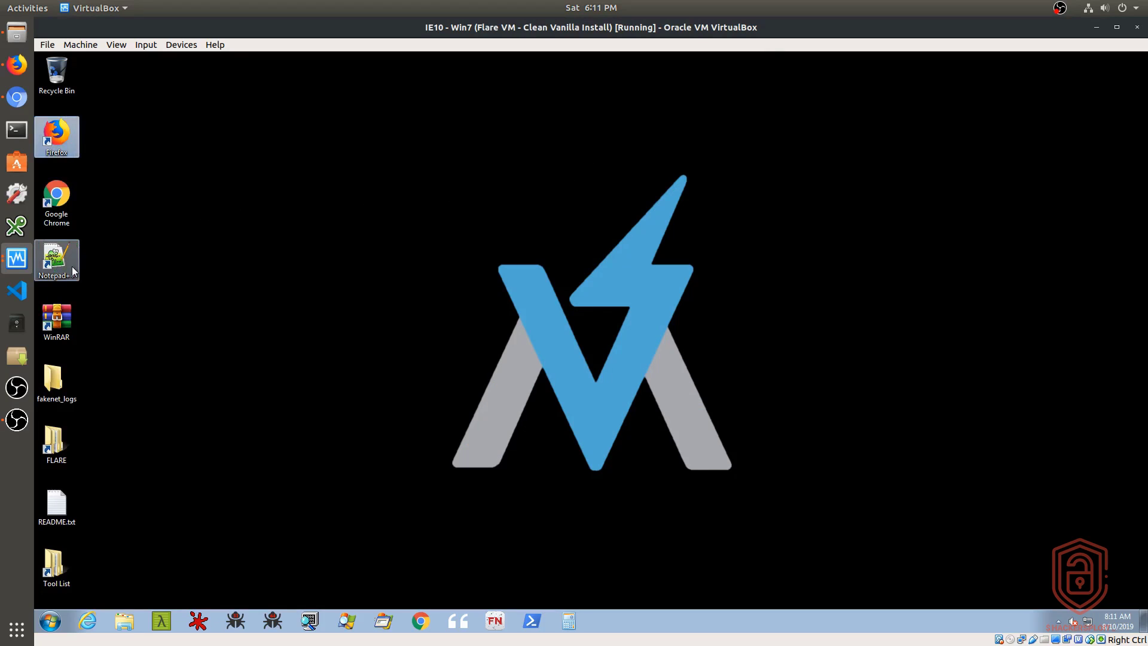
click(67, 316)
right_click(258, 284)
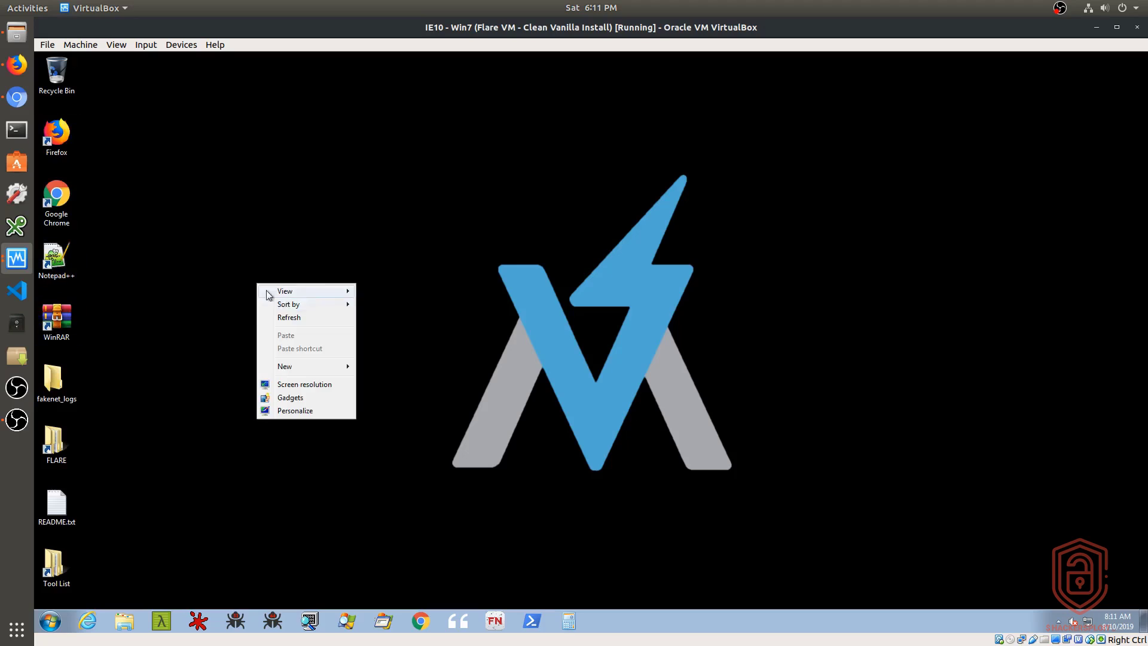
click(281, 319)
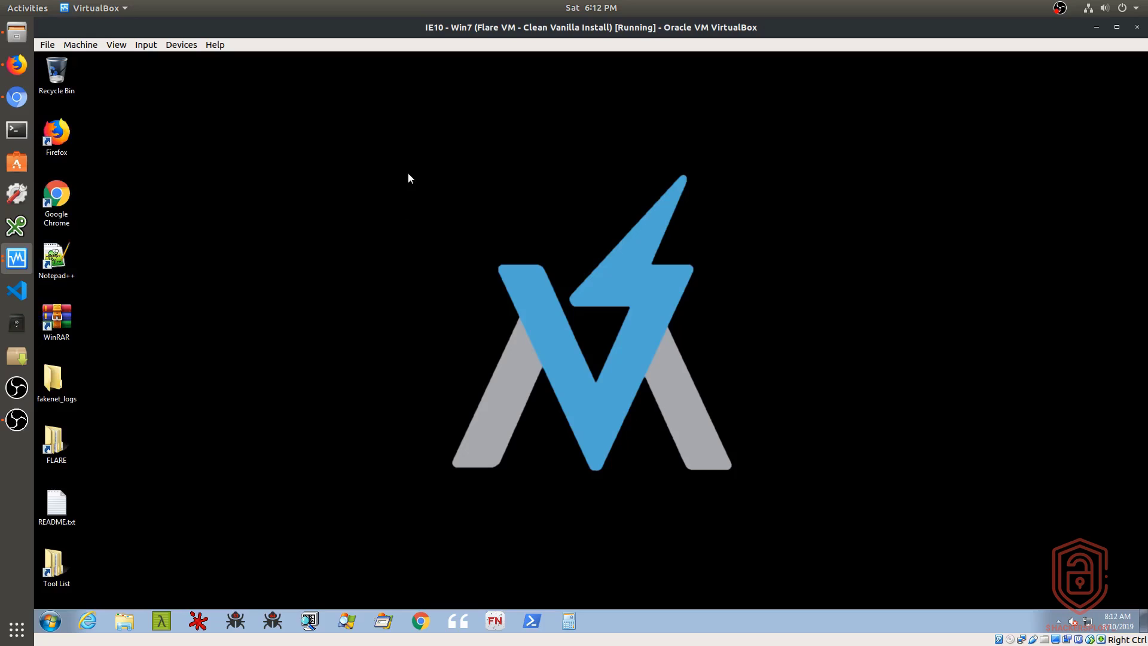
drag(408, 178, 571, 481)
Open the FLARE and Tool List folders, then view and close Disassemblers
double_click(54, 442)
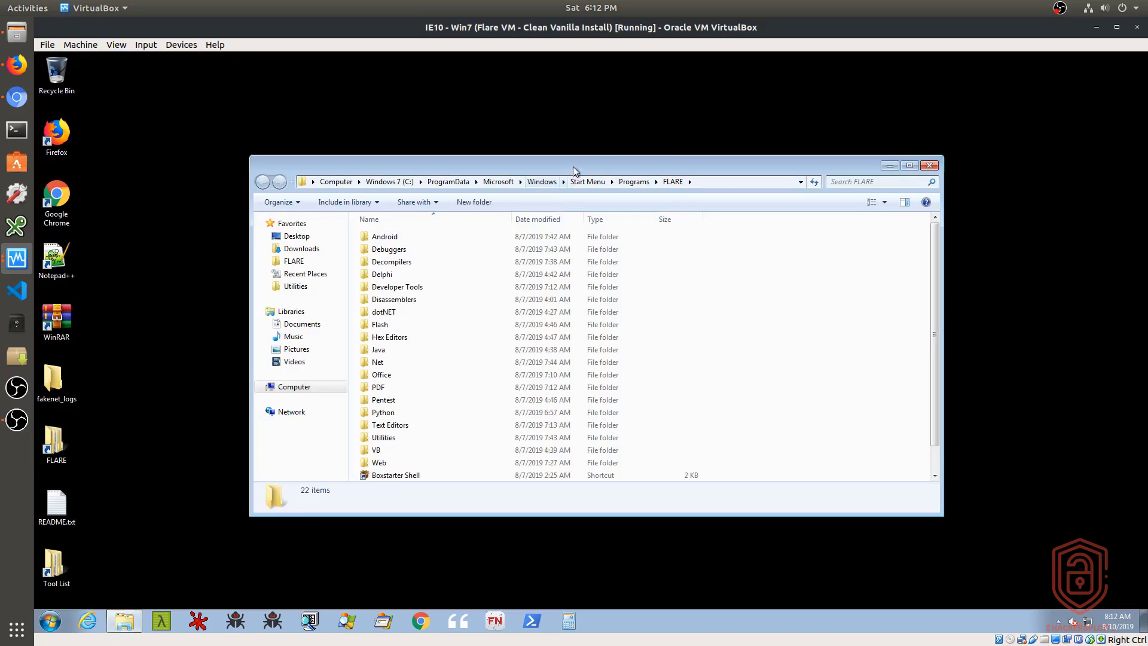
drag(573, 172, 642, 127)
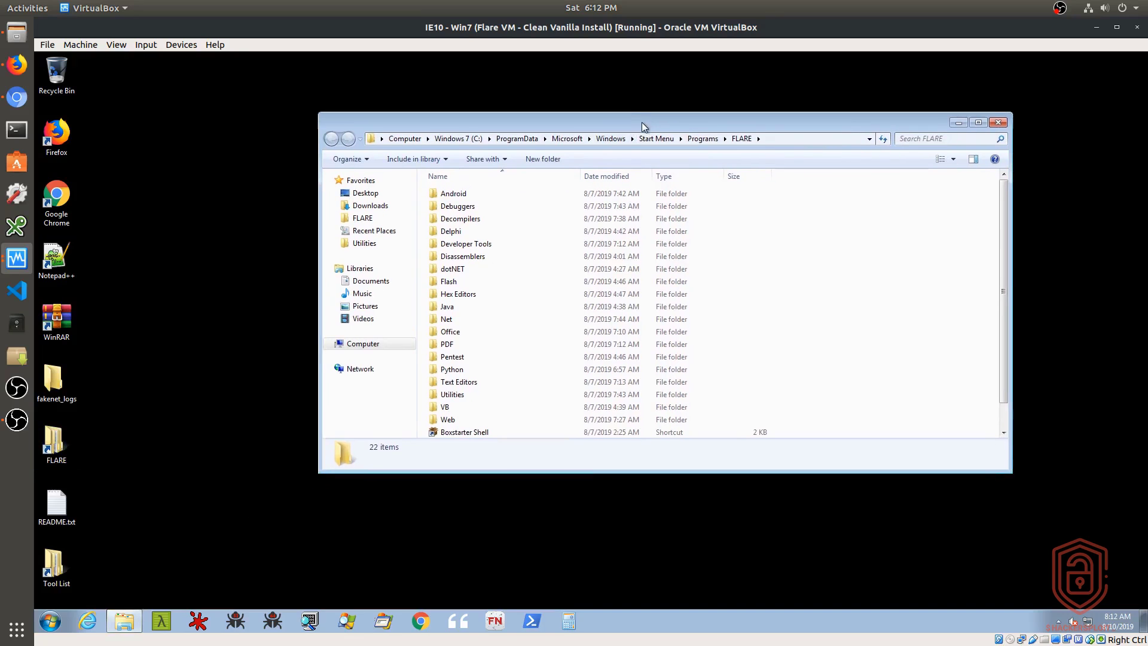
double_click(54, 565)
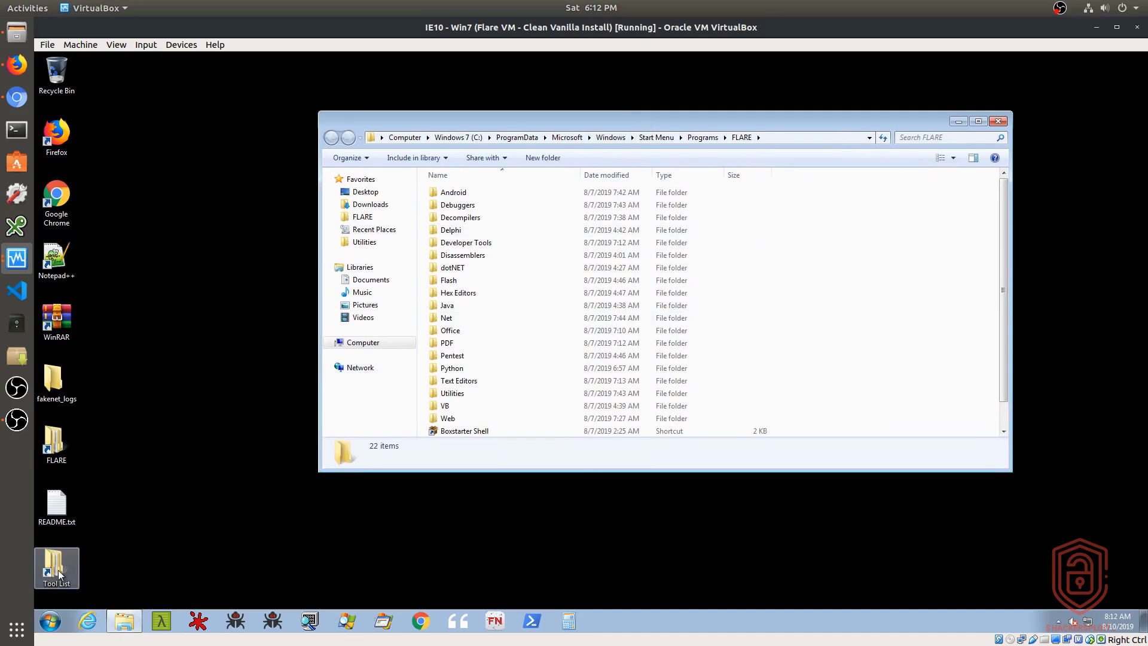
click(528, 209)
double_click(529, 209)
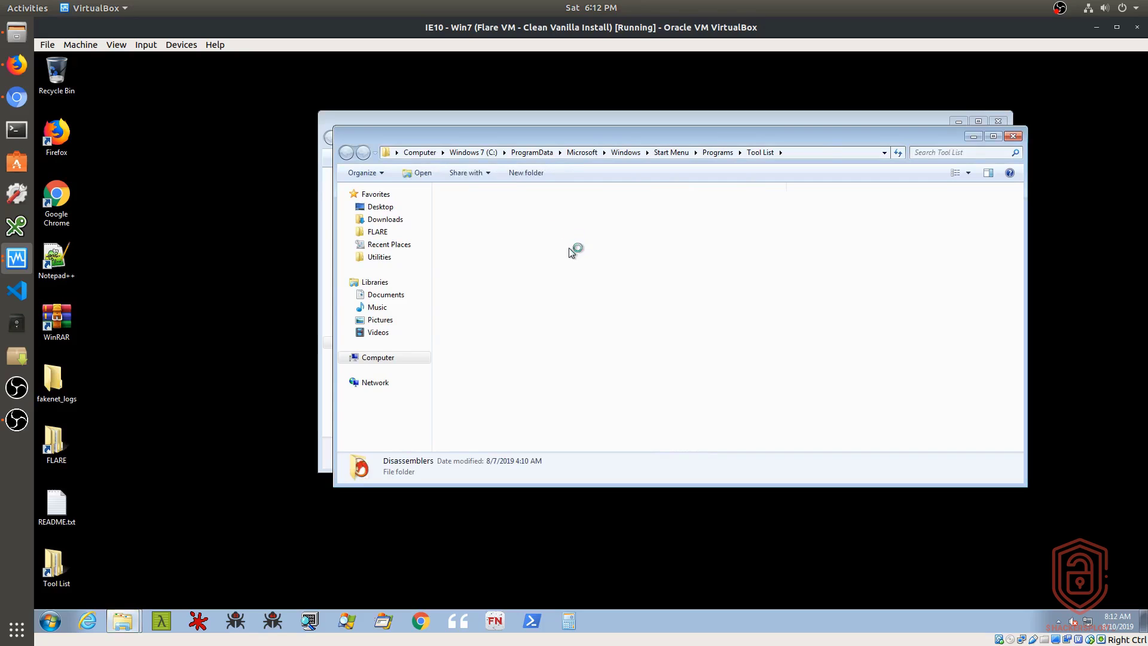
drag(643, 132, 603, 136)
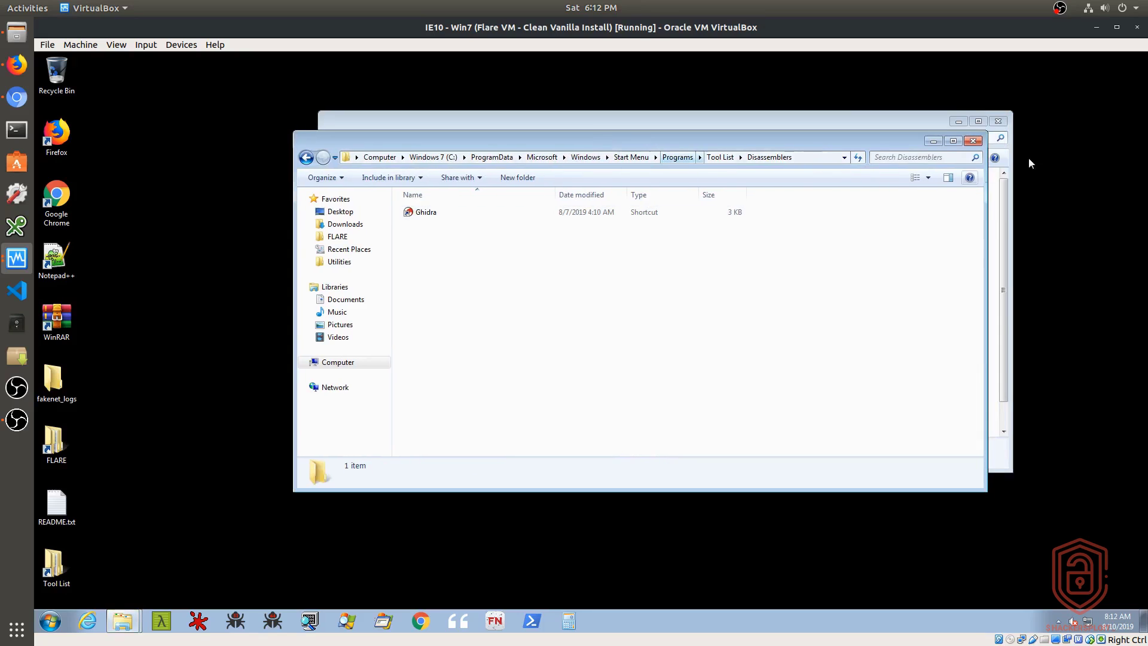
click(973, 141)
Browse Debuggers to the x64dbg shortcut, then return to the FLARE folder
drag(867, 124, 800, 123)
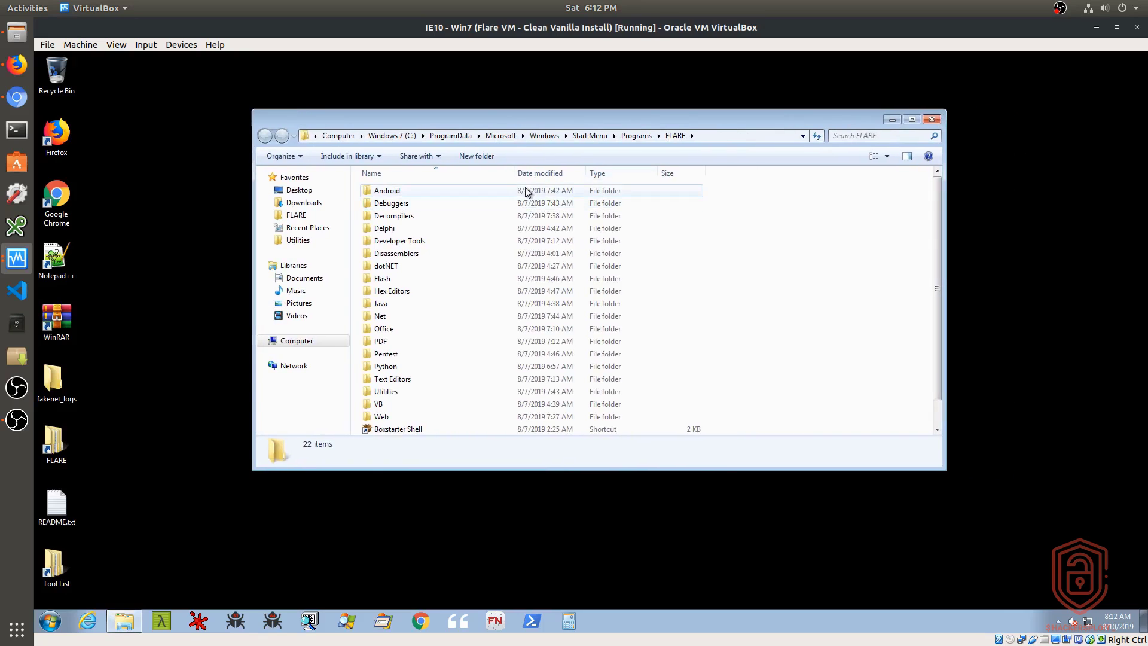
click(471, 206)
double_click(470, 203)
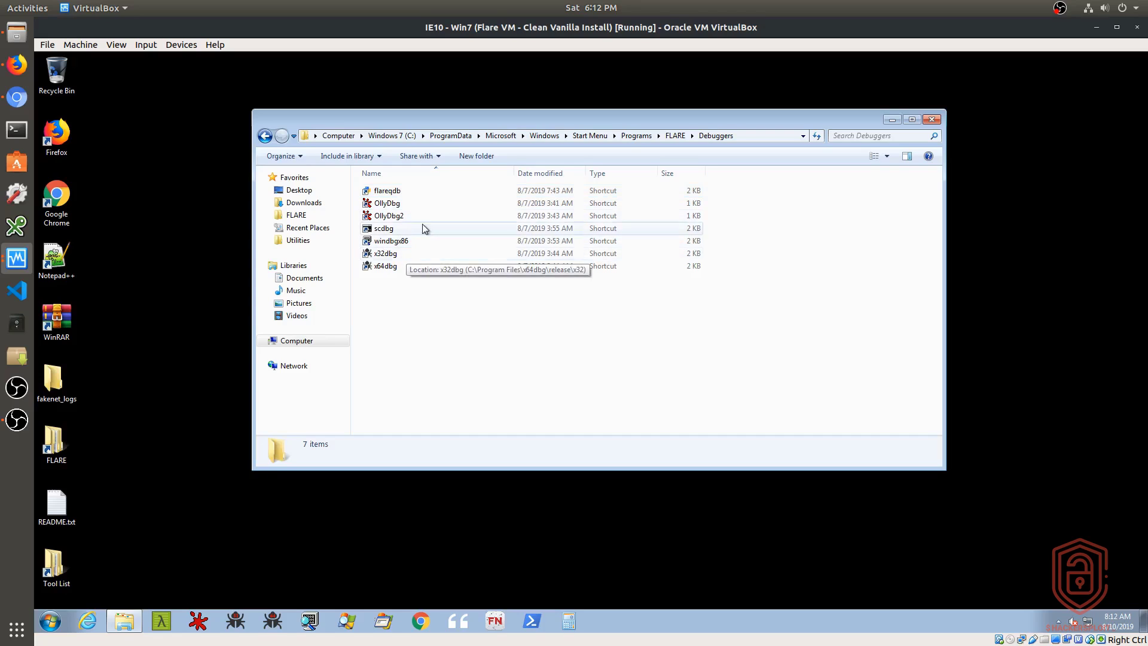
click(428, 265)
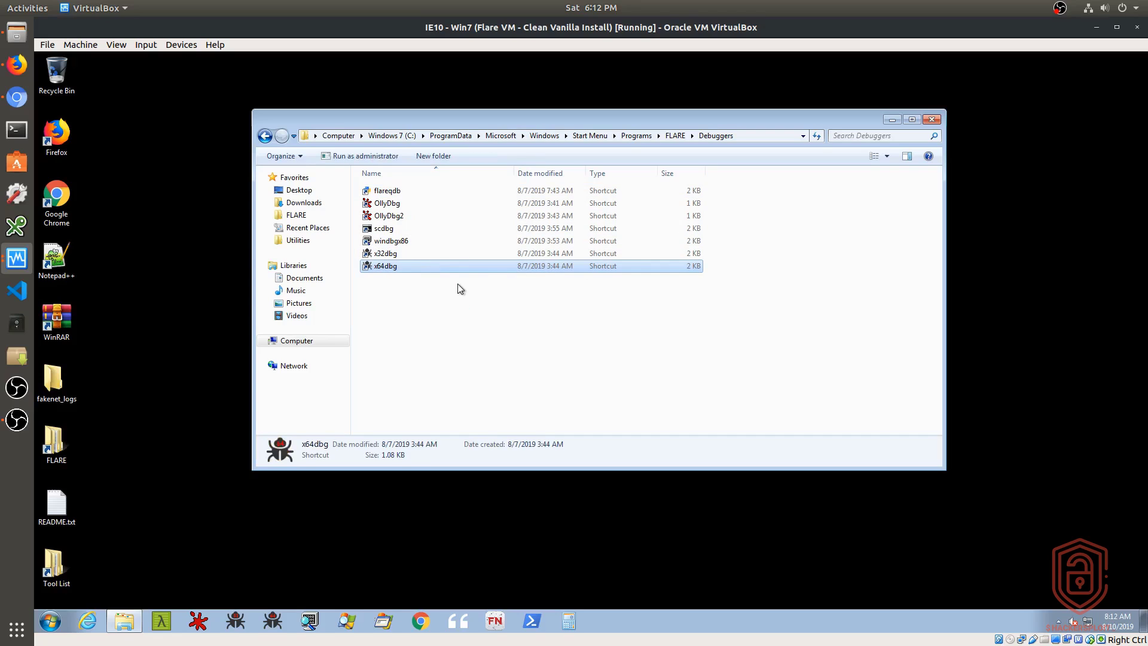
drag(518, 126, 513, 135)
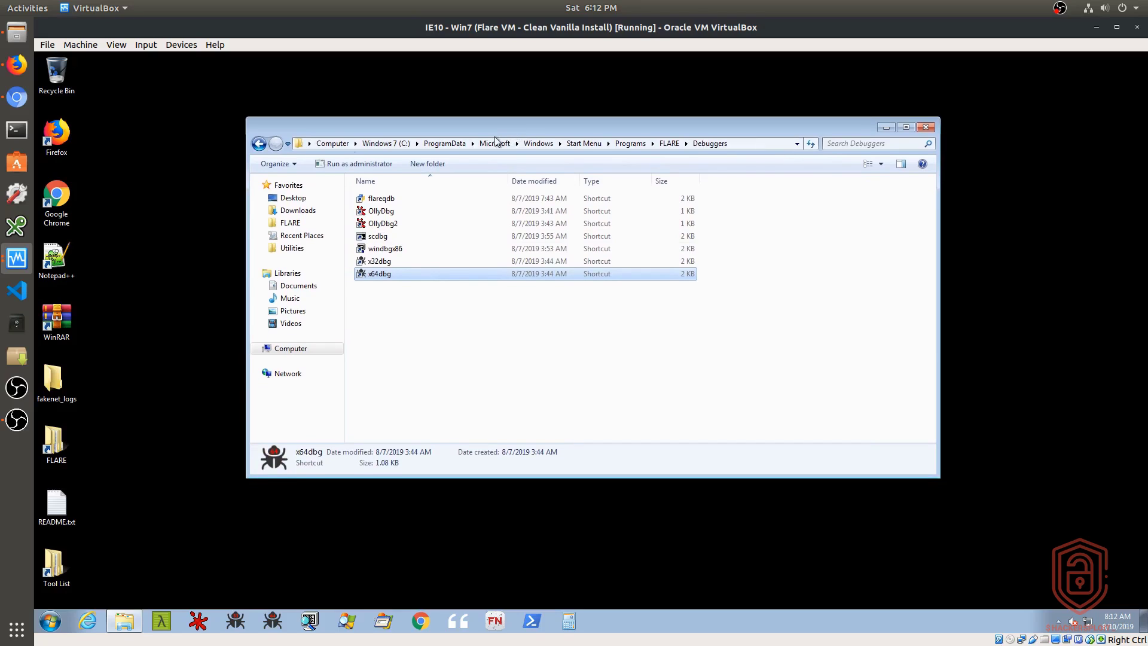
click(258, 143)
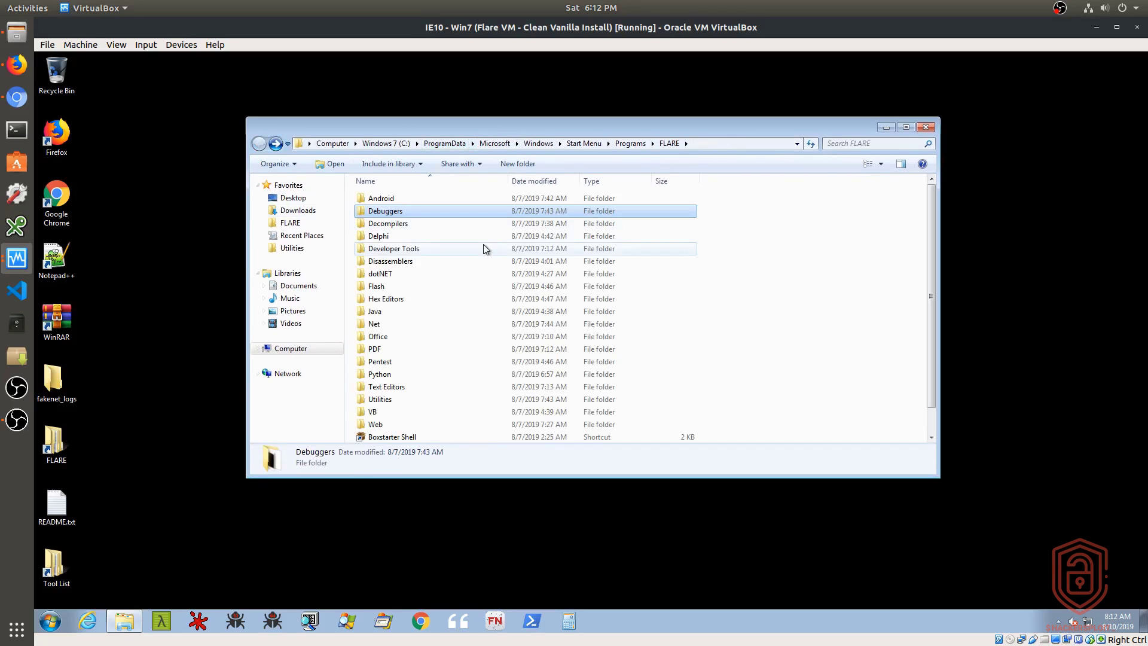
scroll(484, 248, down, 1)
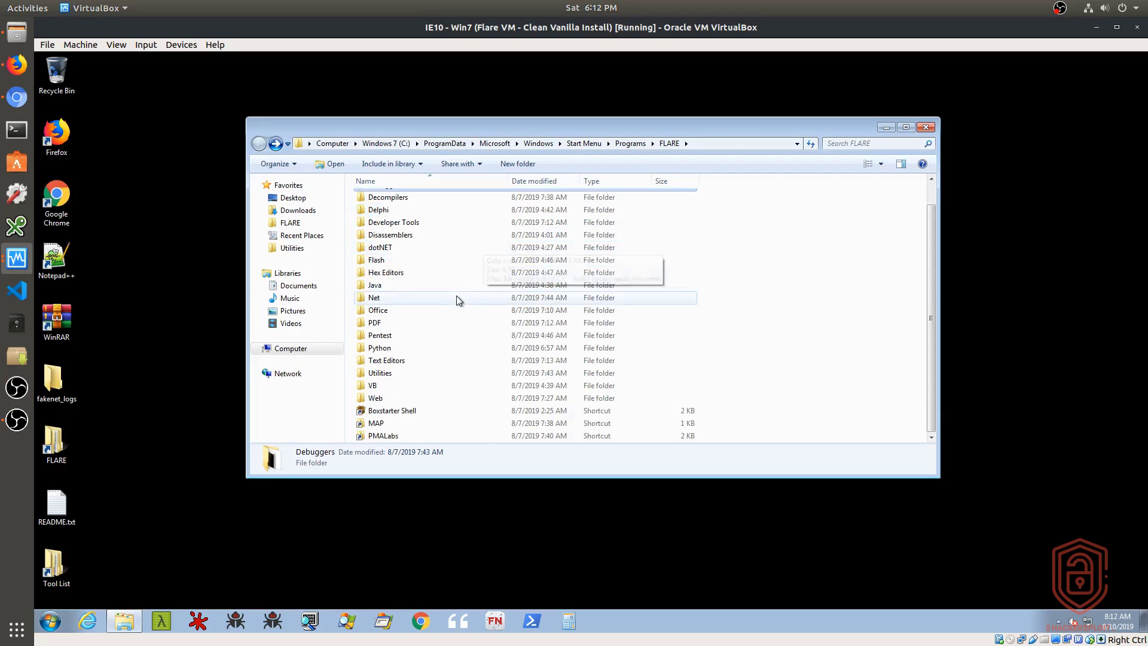
Launch CFF Explorer from the FLARE Utilities folder
double_click(424, 375)
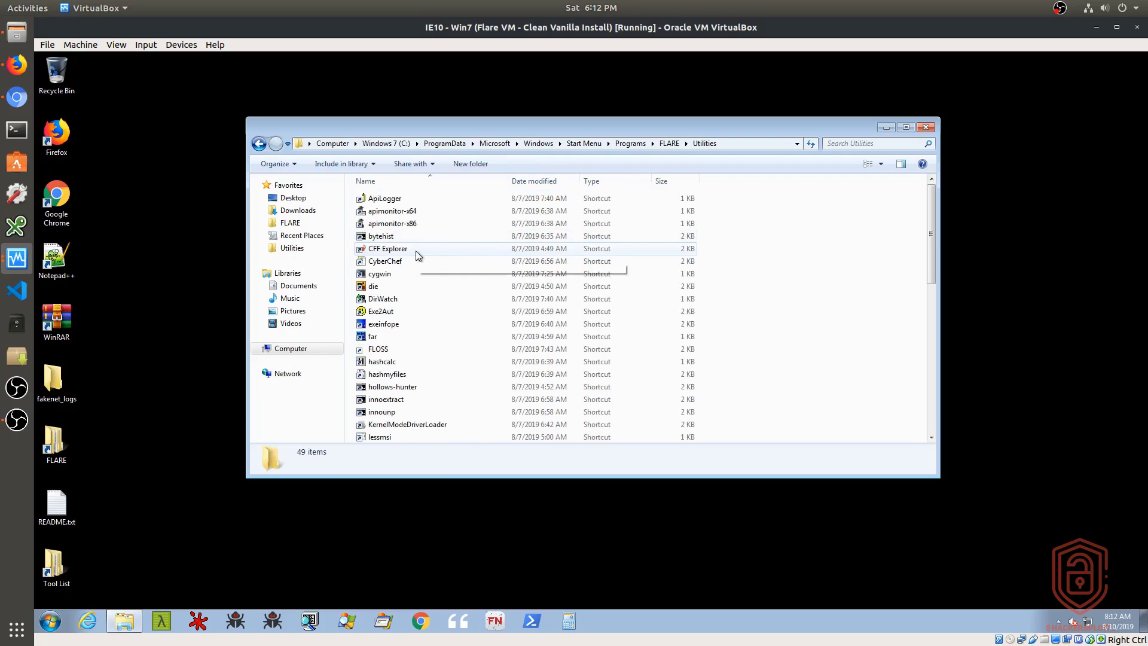
double_click(628, 248)
drag(382, 60, 726, 136)
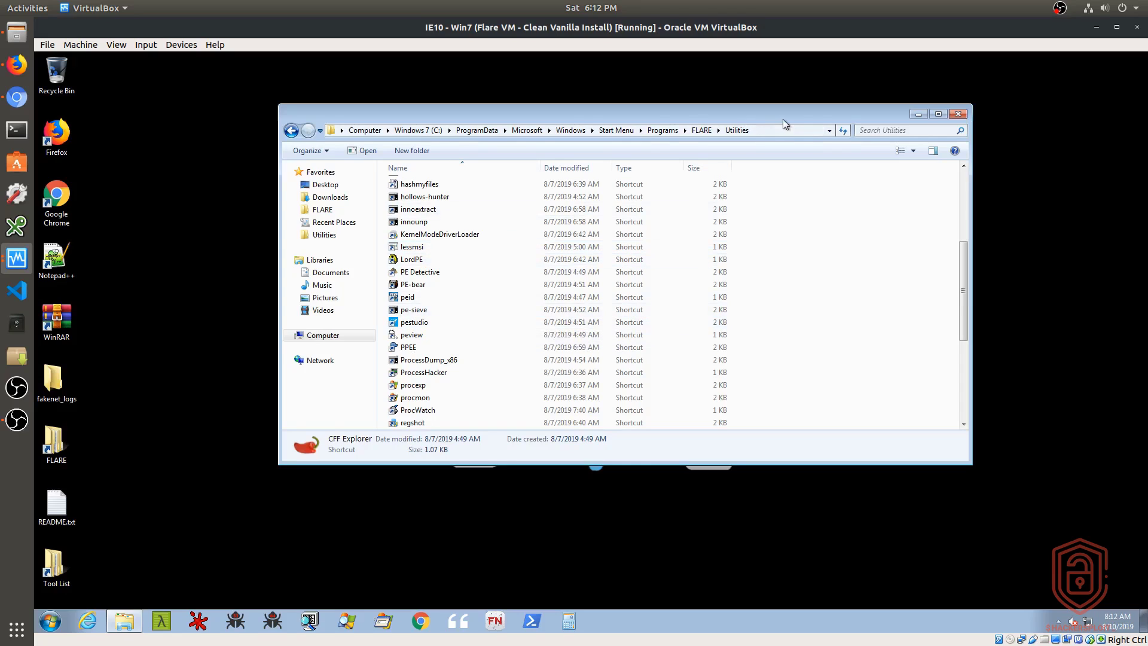
Browse Pentest > kali-windows-binaries, go back to FLARE, and close the Explorer window
click(291, 131)
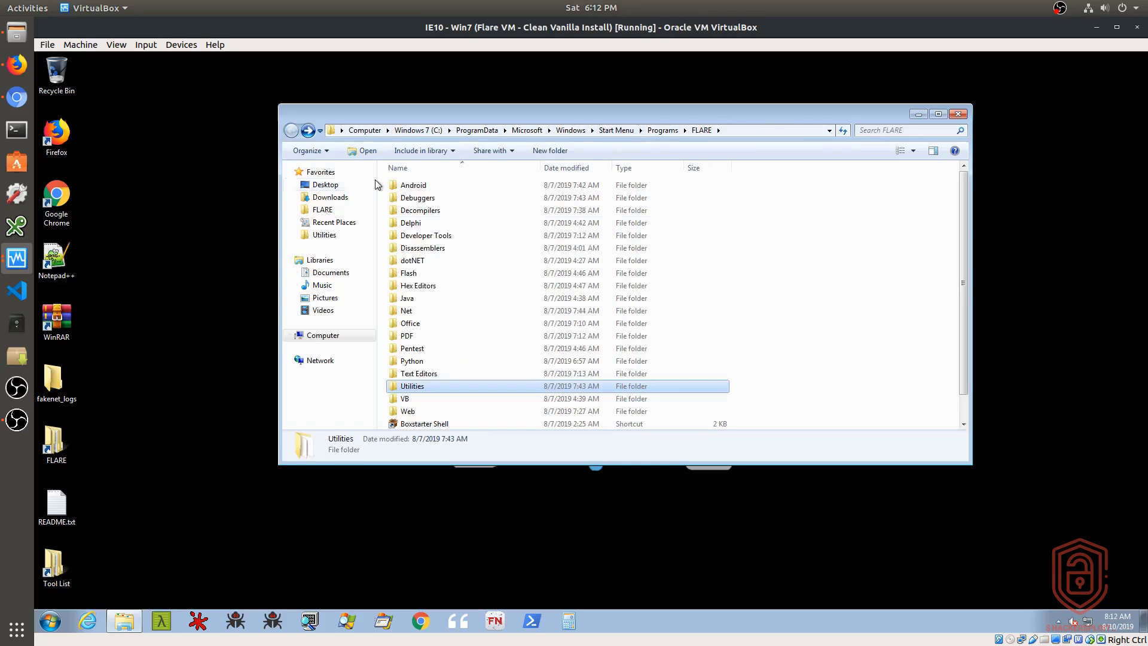
double_click(446, 348)
double_click(440, 185)
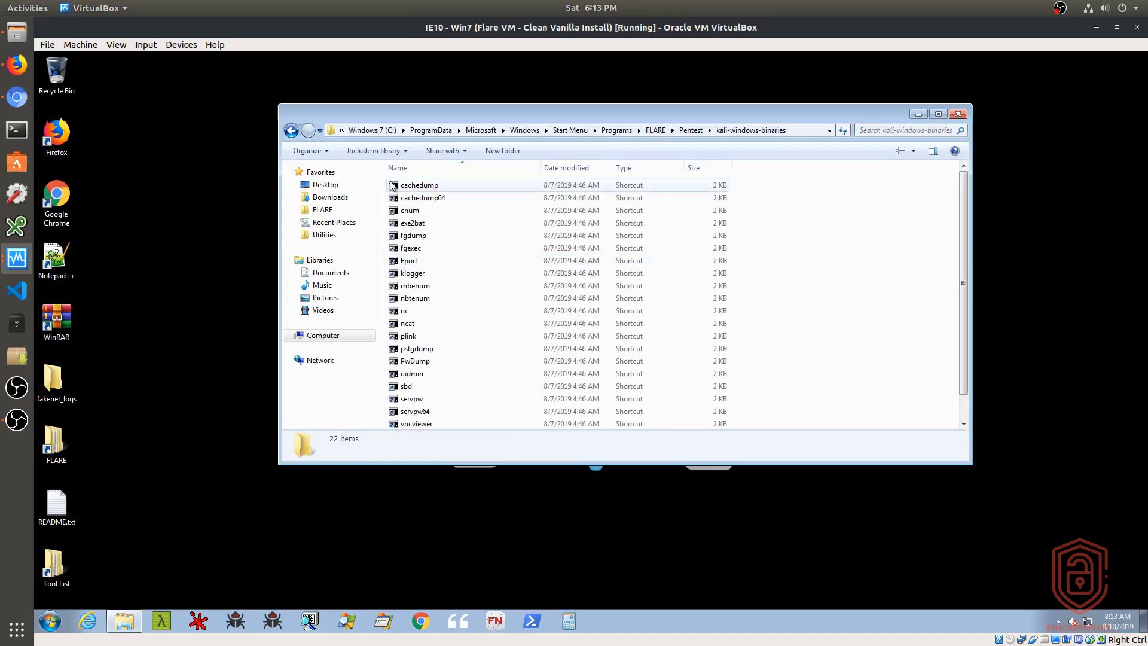
click(293, 131)
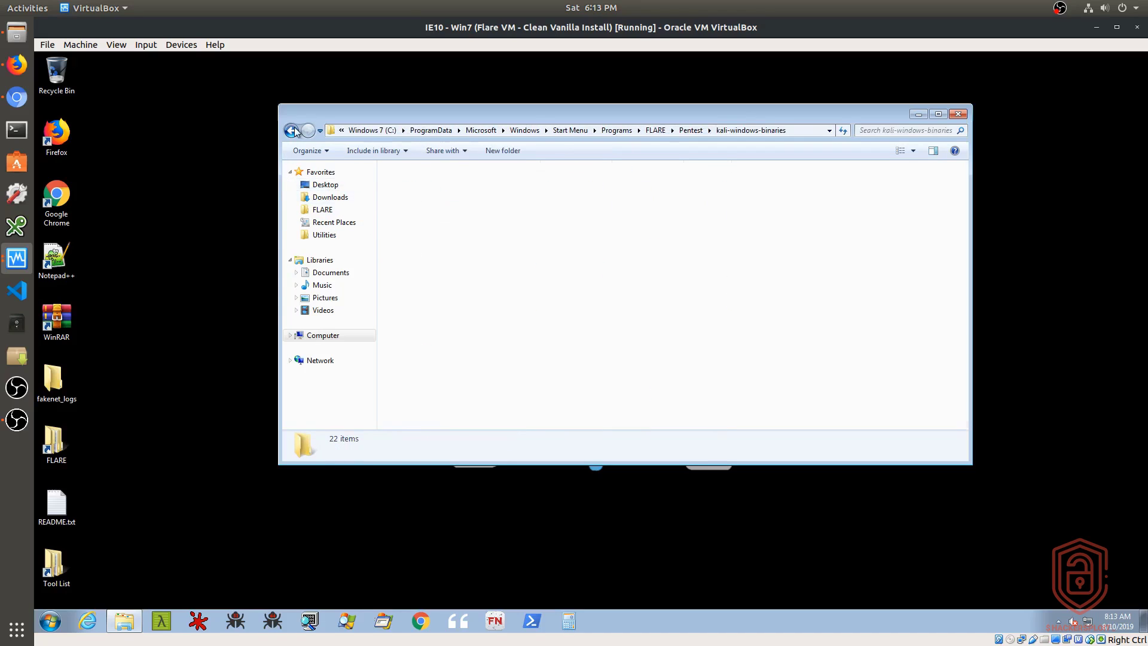
click(296, 131)
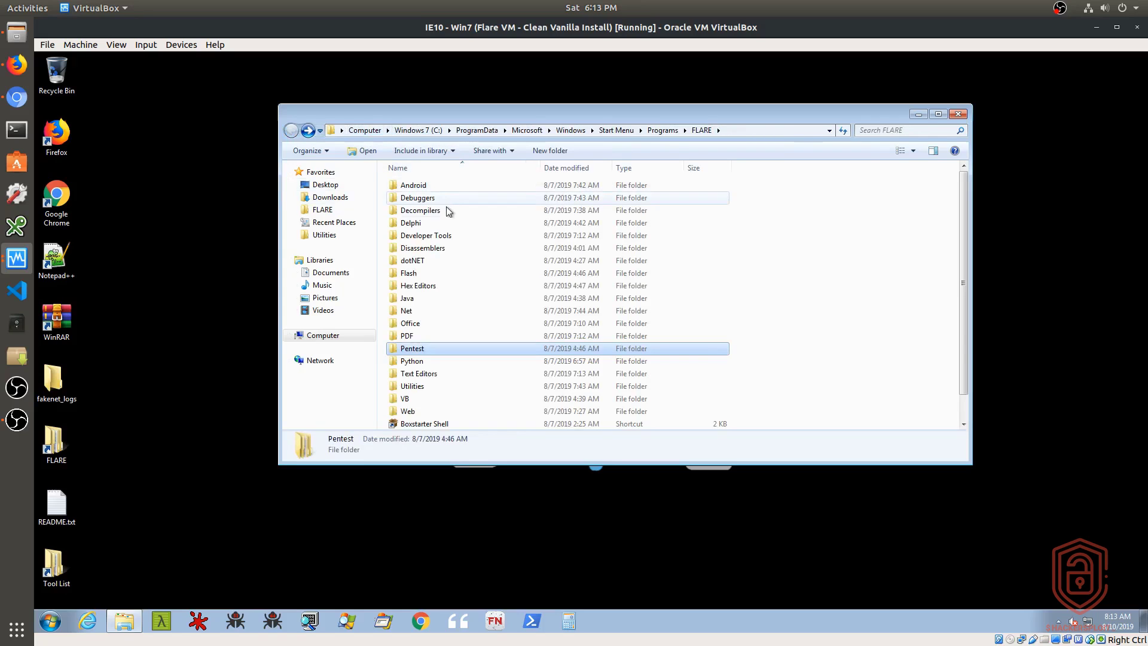
drag(562, 124, 529, 138)
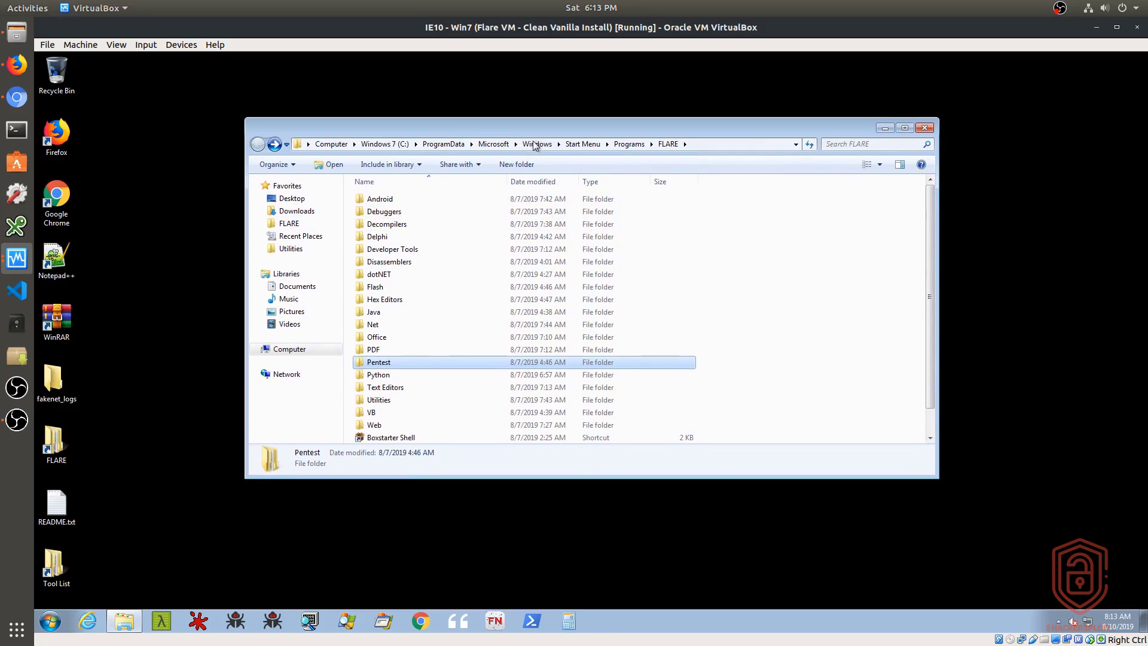
click(924, 127)
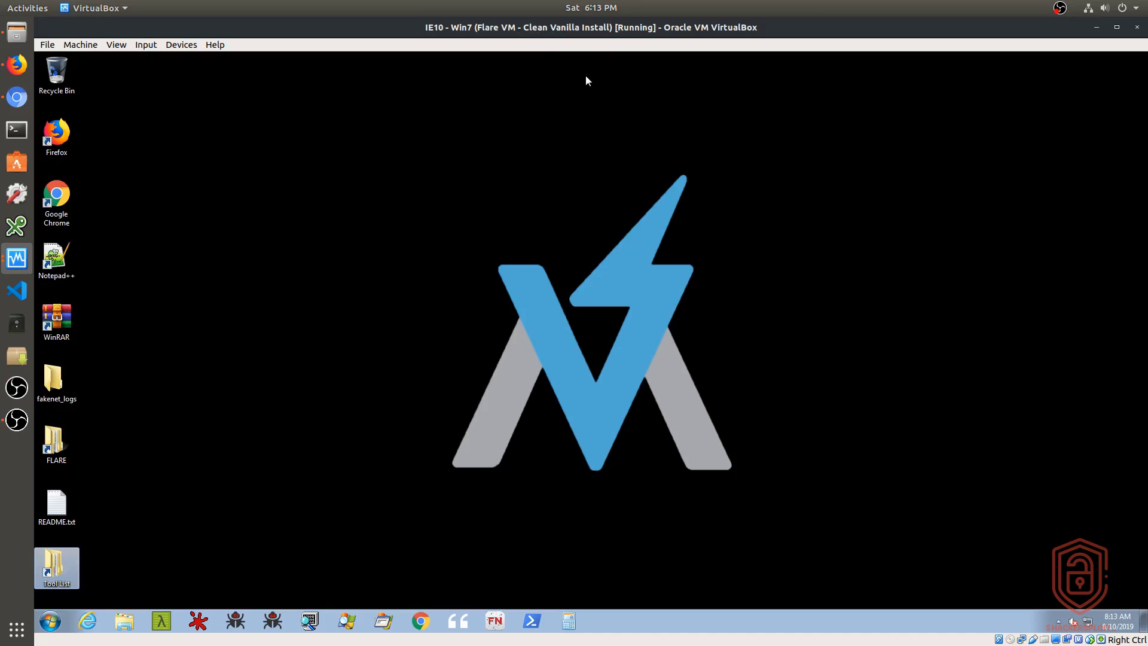
right_click(526, 206)
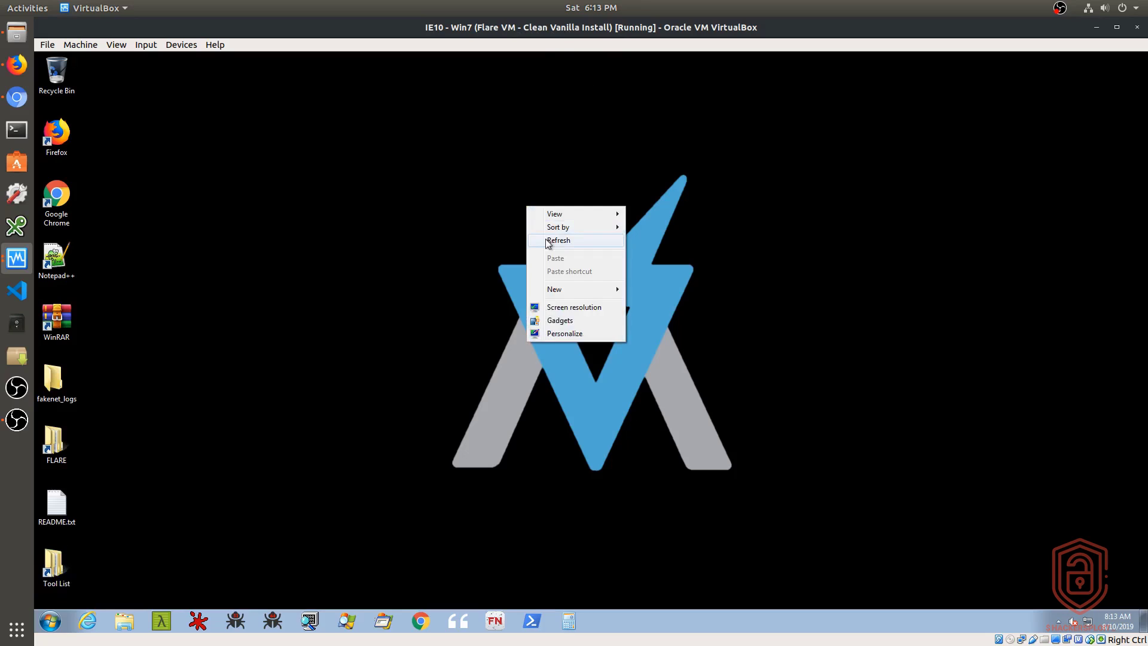
click(547, 238)
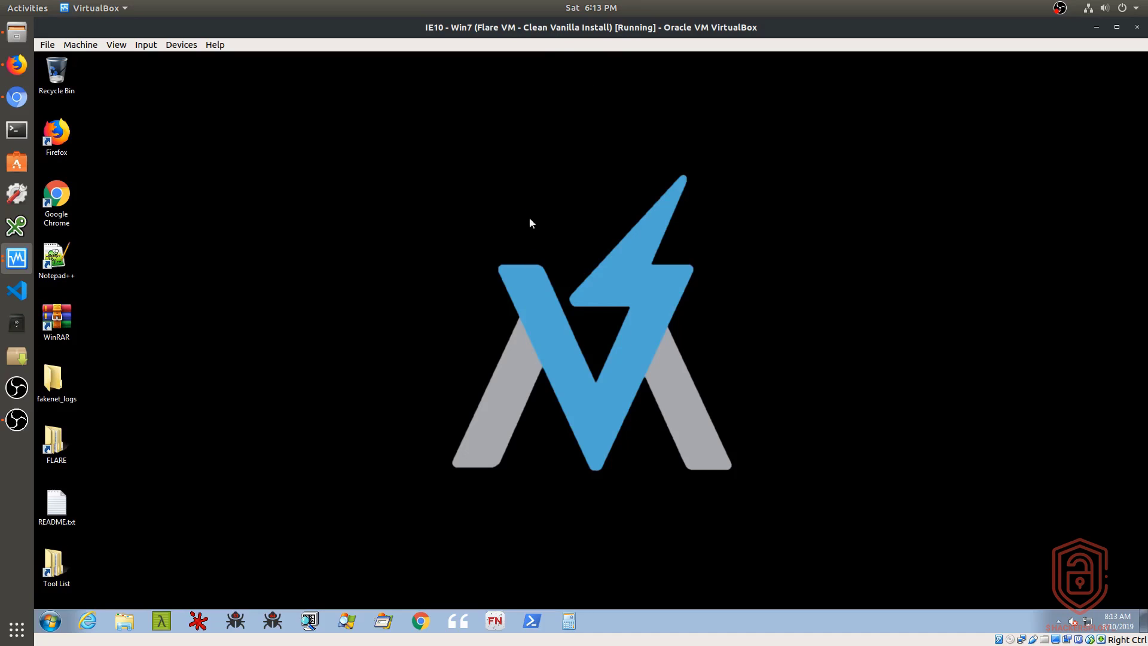